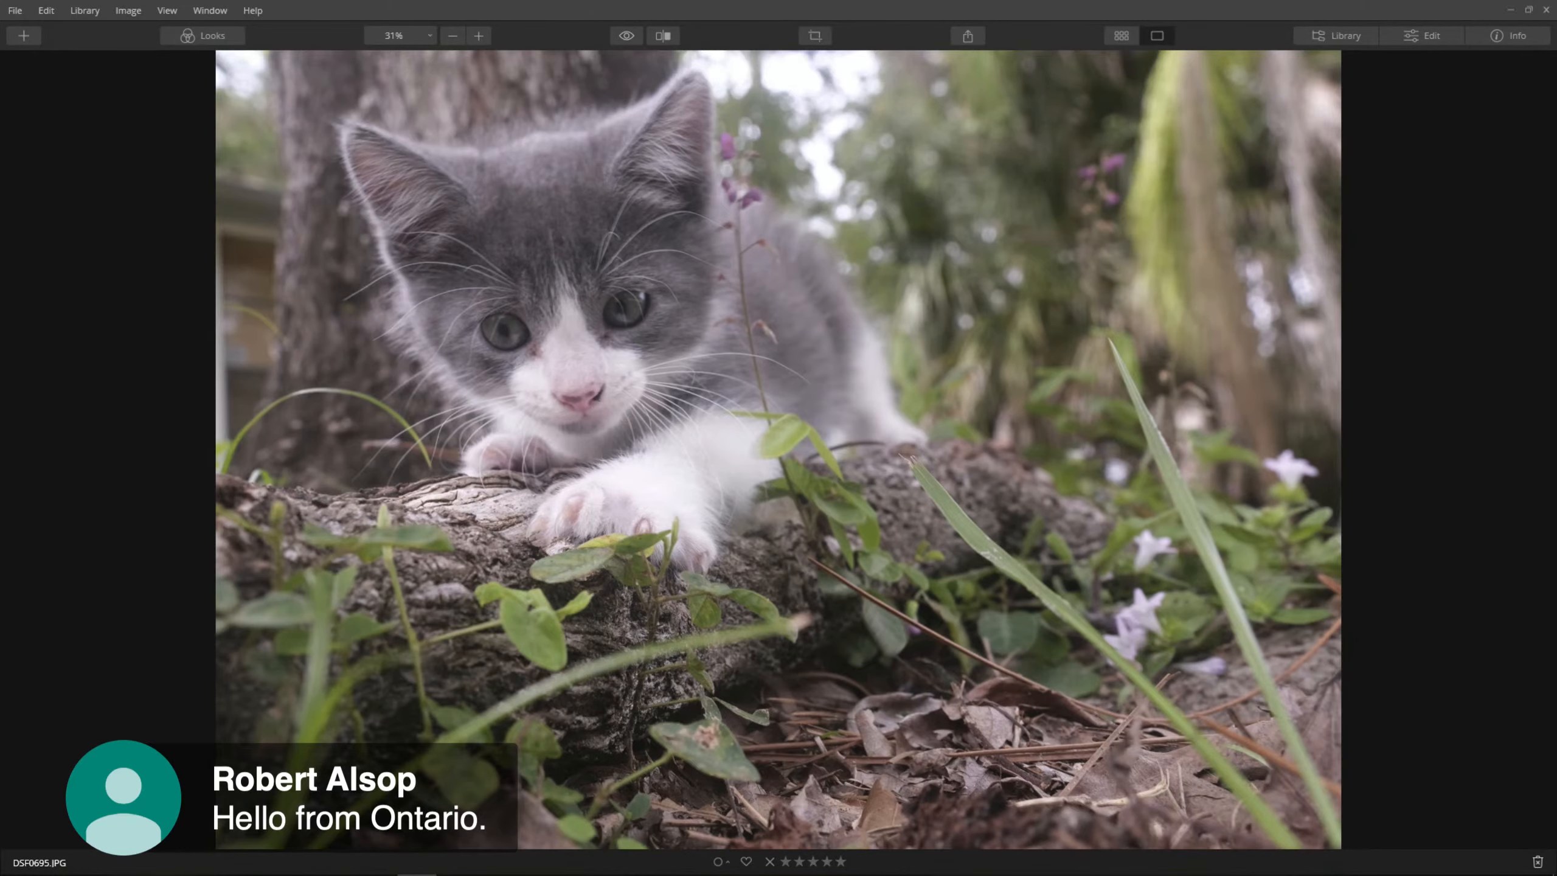
- Show the Essentials editing tools and the user Luminar Looks strip for the kitten photo
key("Tab")
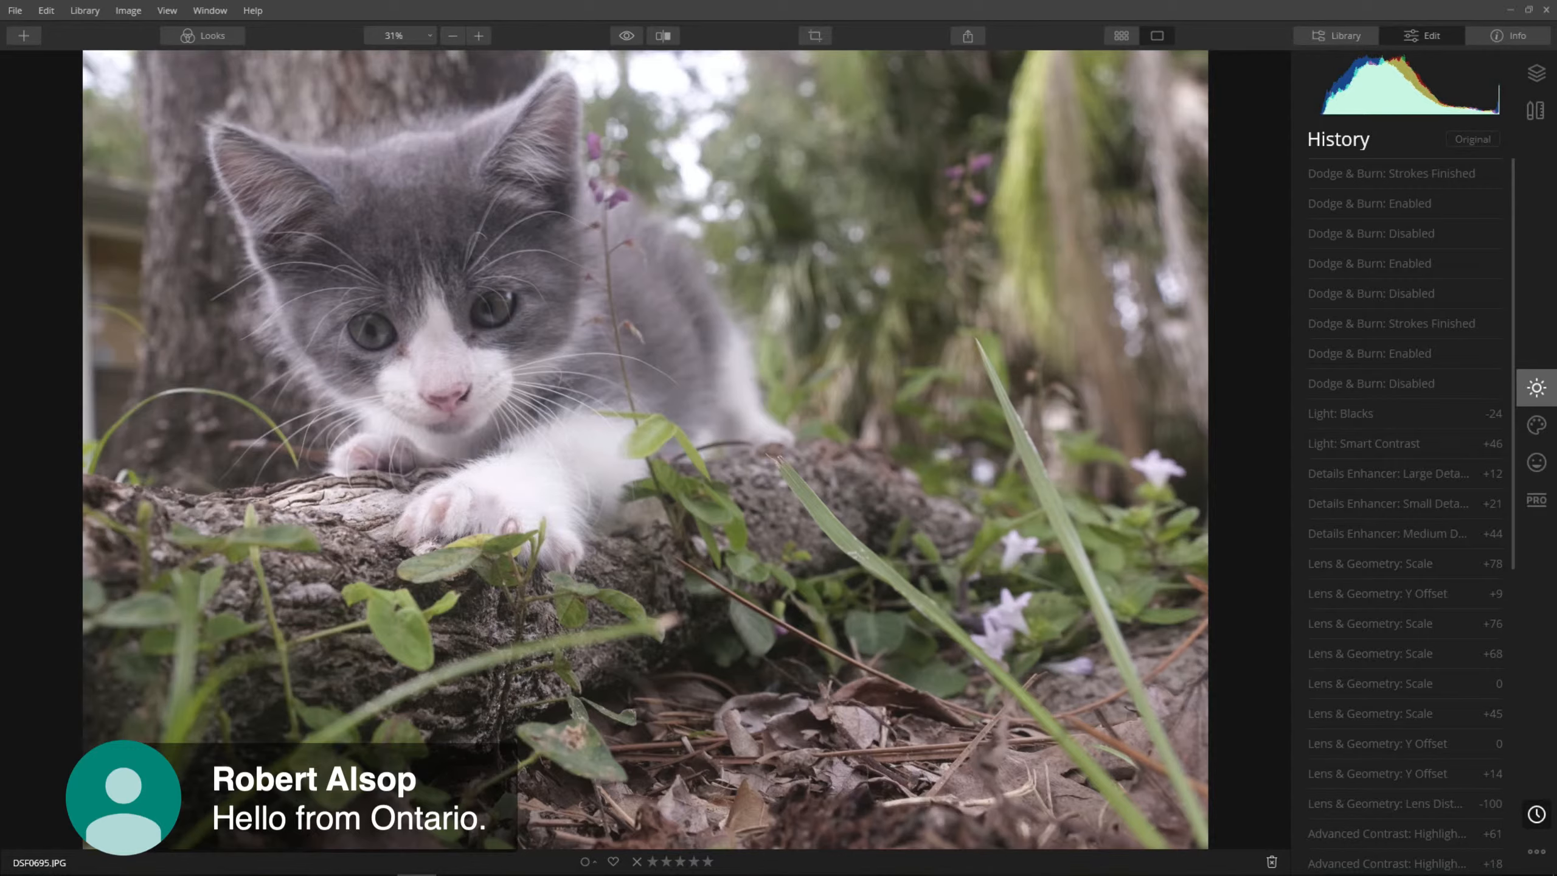
left_click(1536, 388)
left_click(1323, 195)
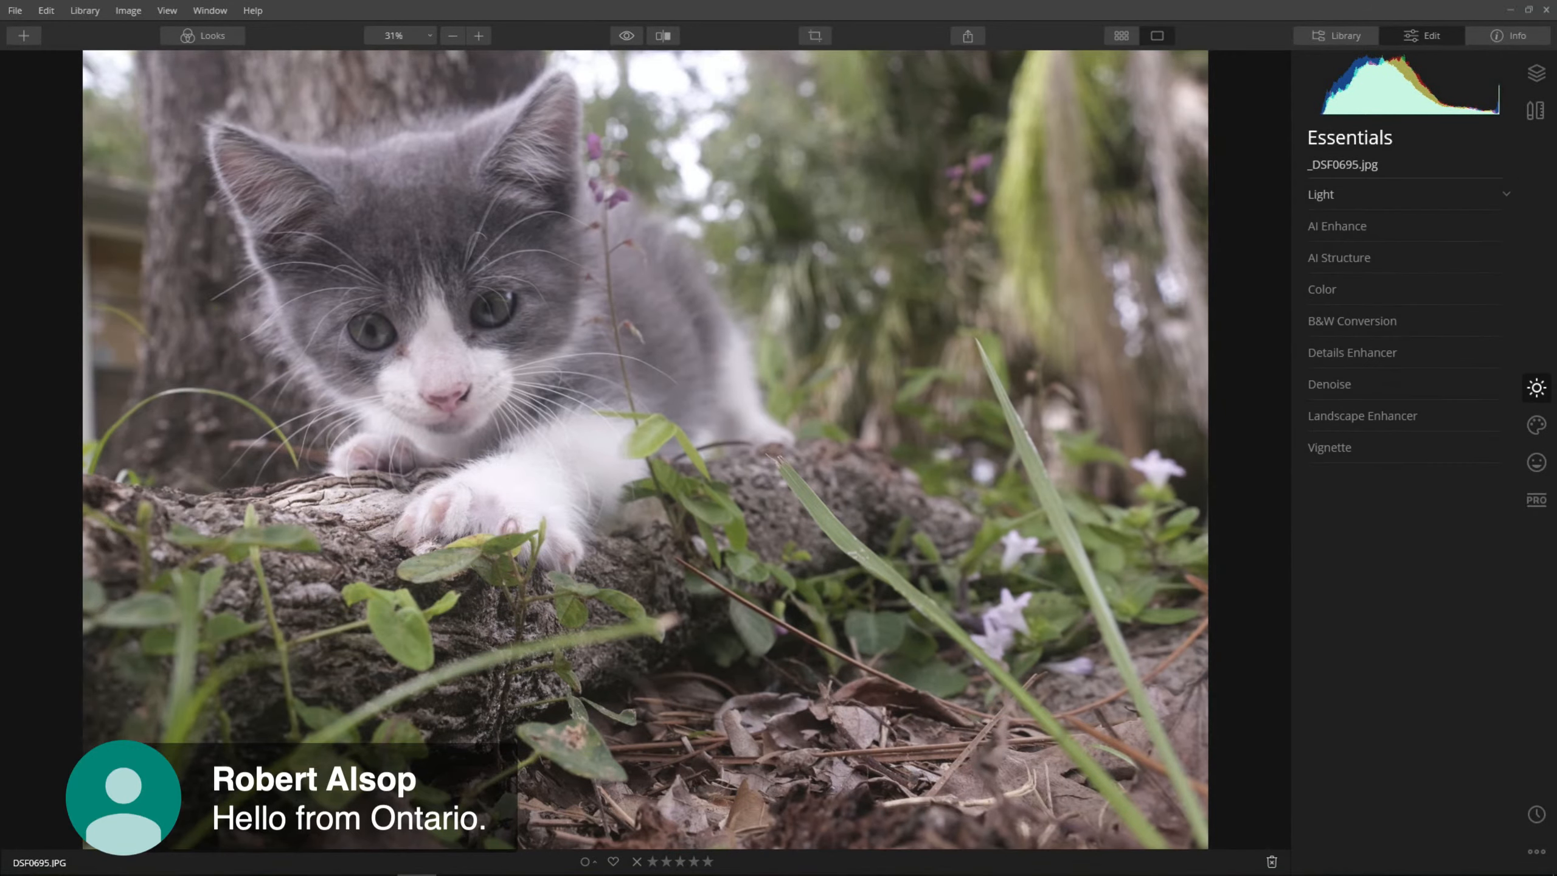
left_click(203, 35)
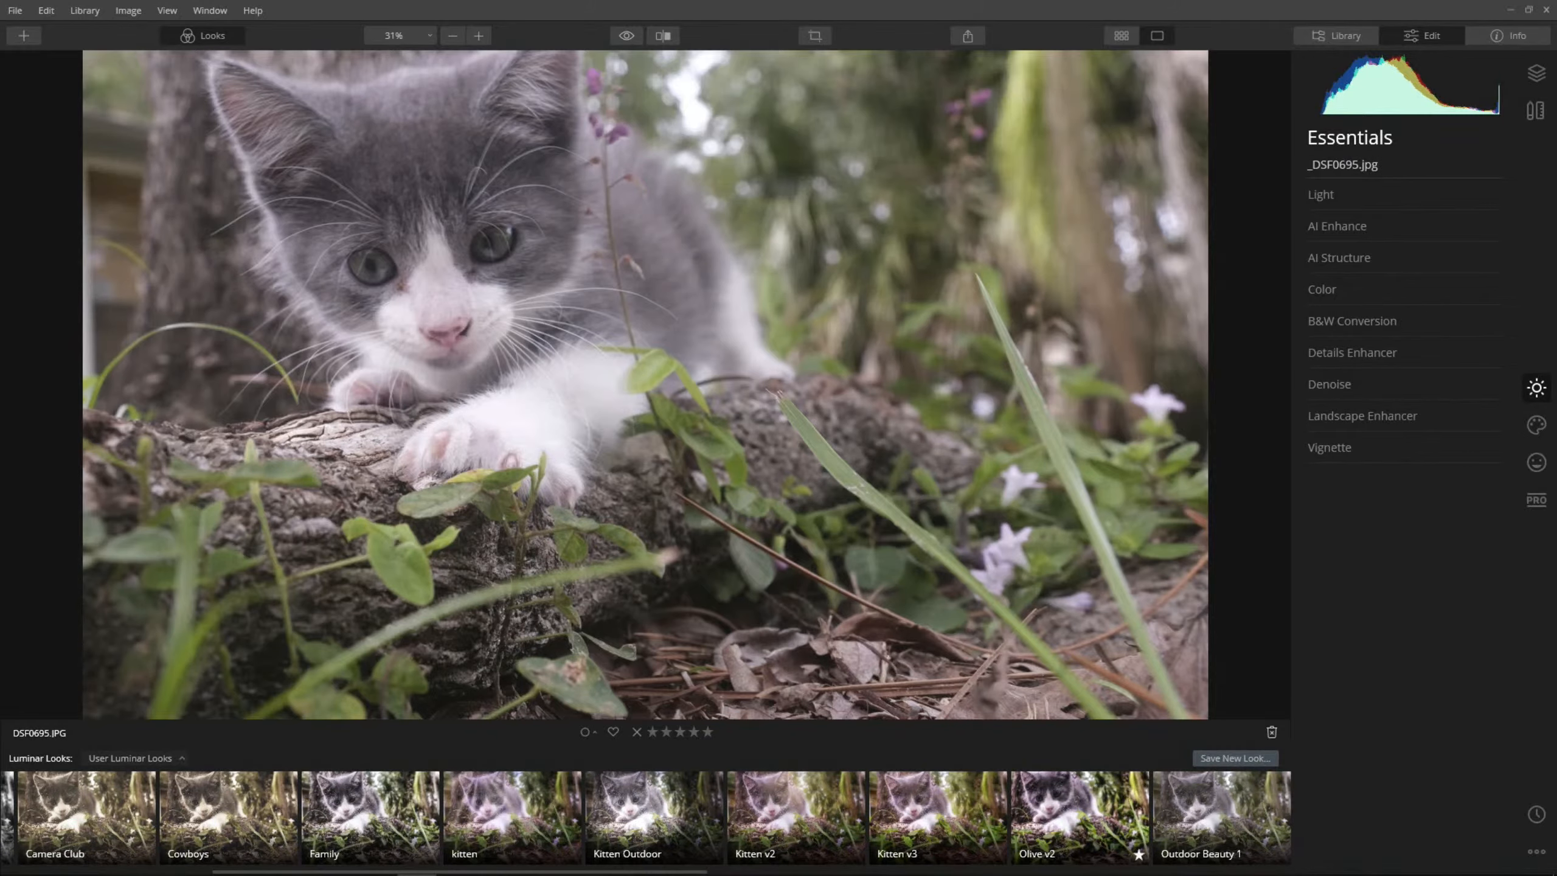
- Try the Olive v2 look on the kitten photo and revert to the Original Image state in the history
left_click(1079, 815)
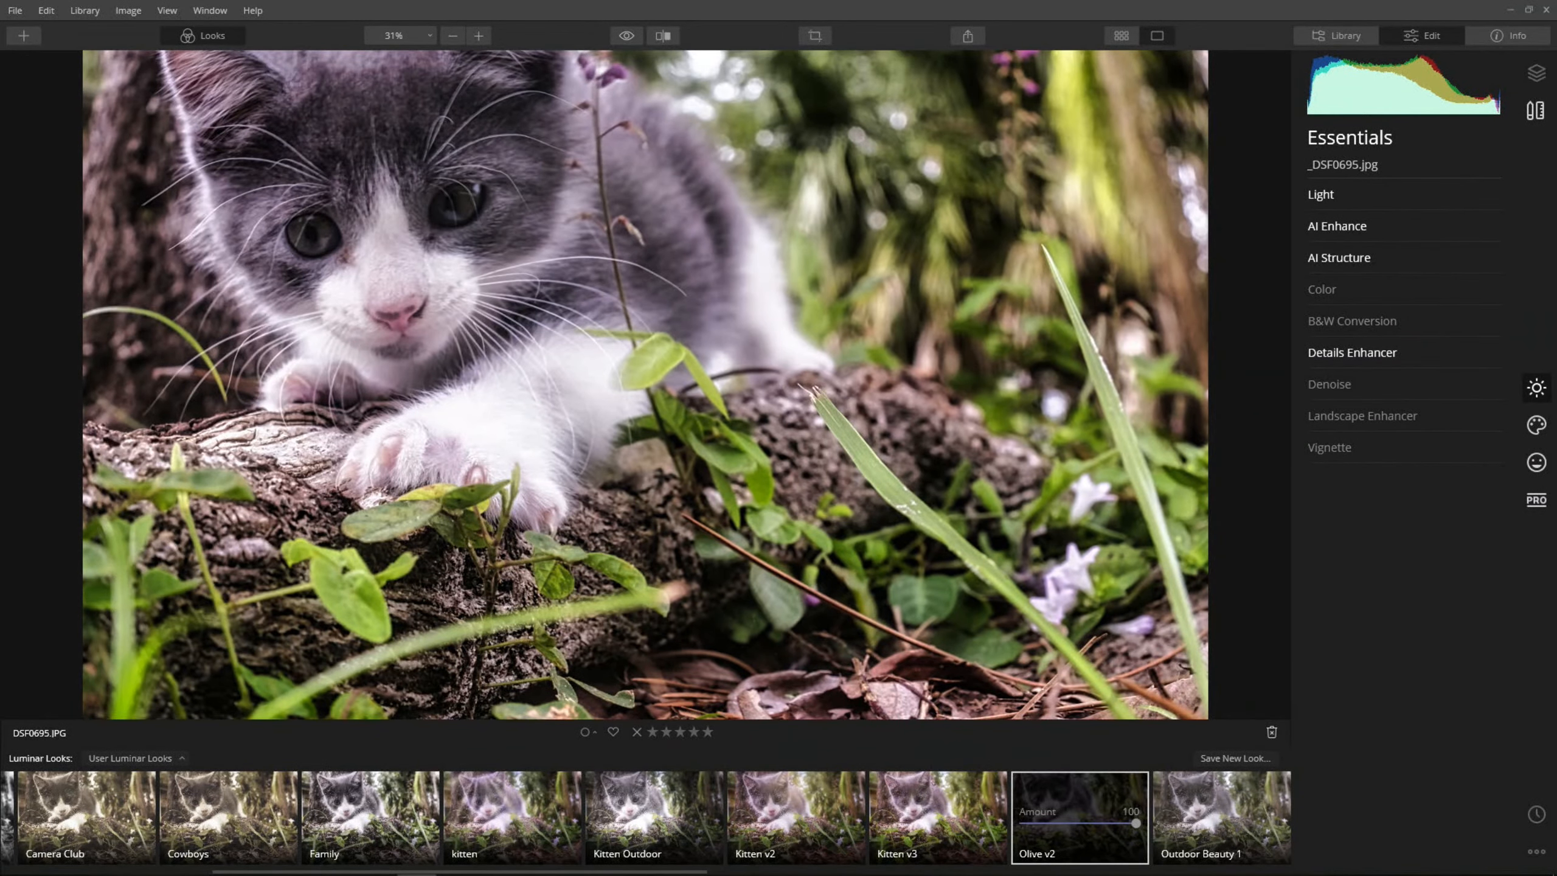
left_click(1536, 814)
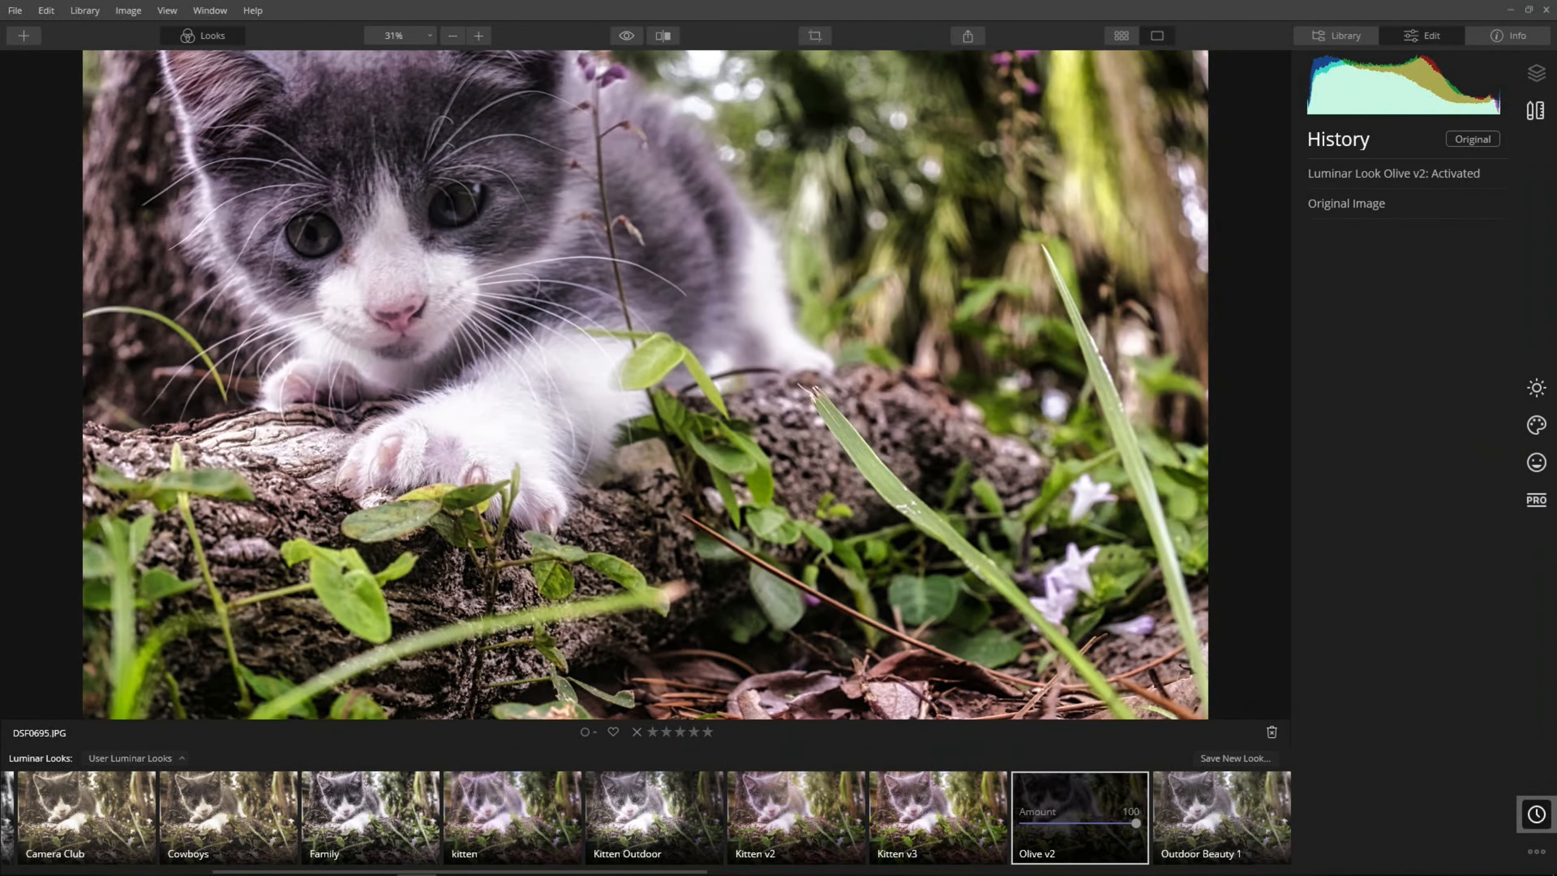
left_click(1367, 204)
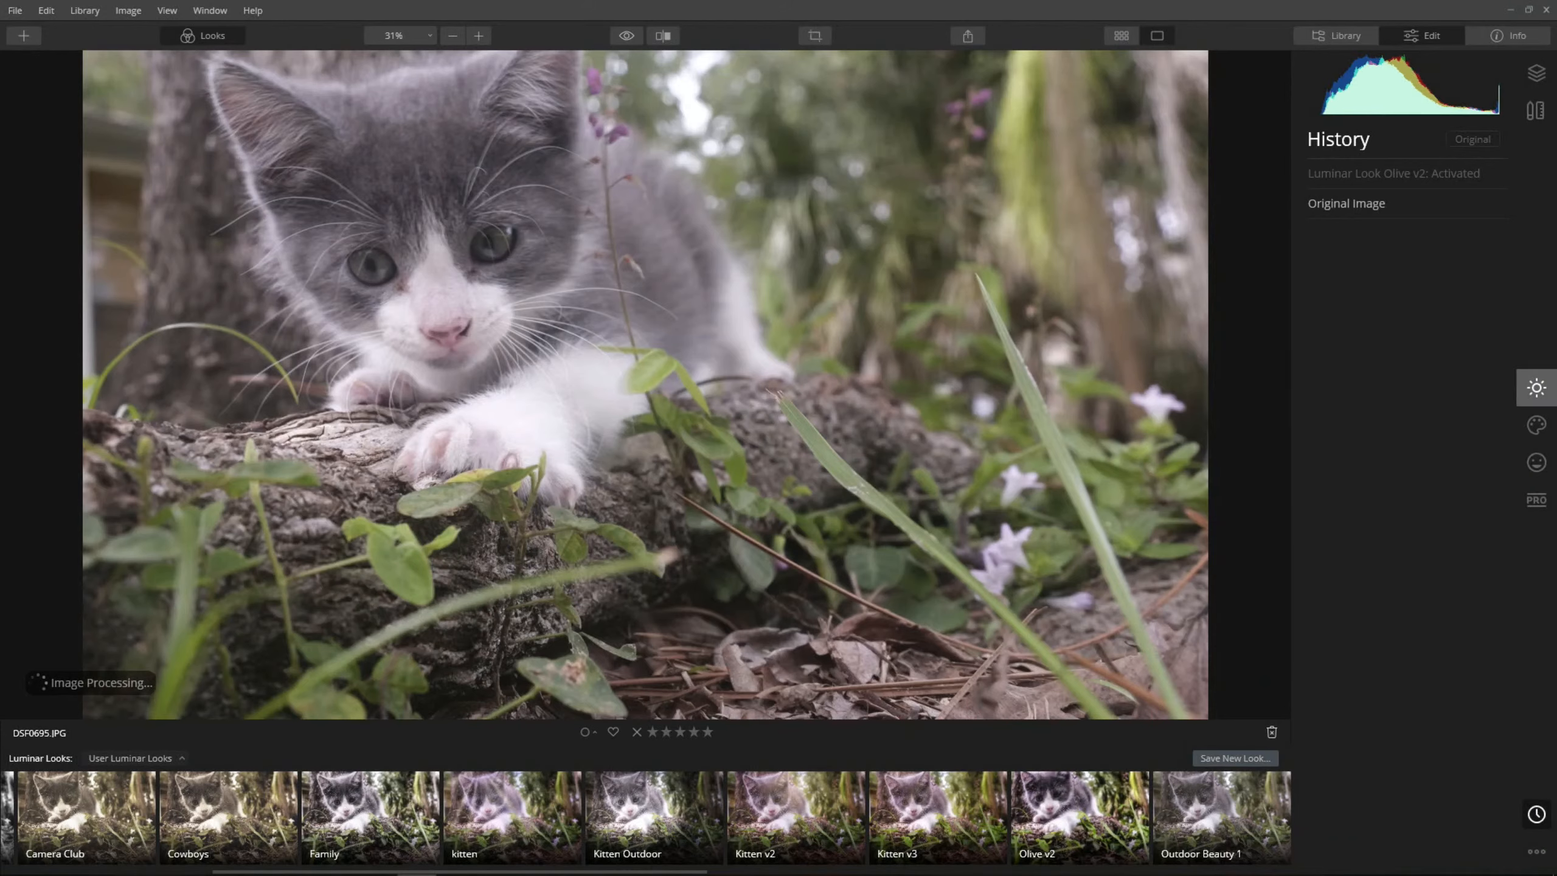
- Set the Lens & Geometry lens distortion of the photo to -100
left_click(1536, 388)
left_click(1536, 72)
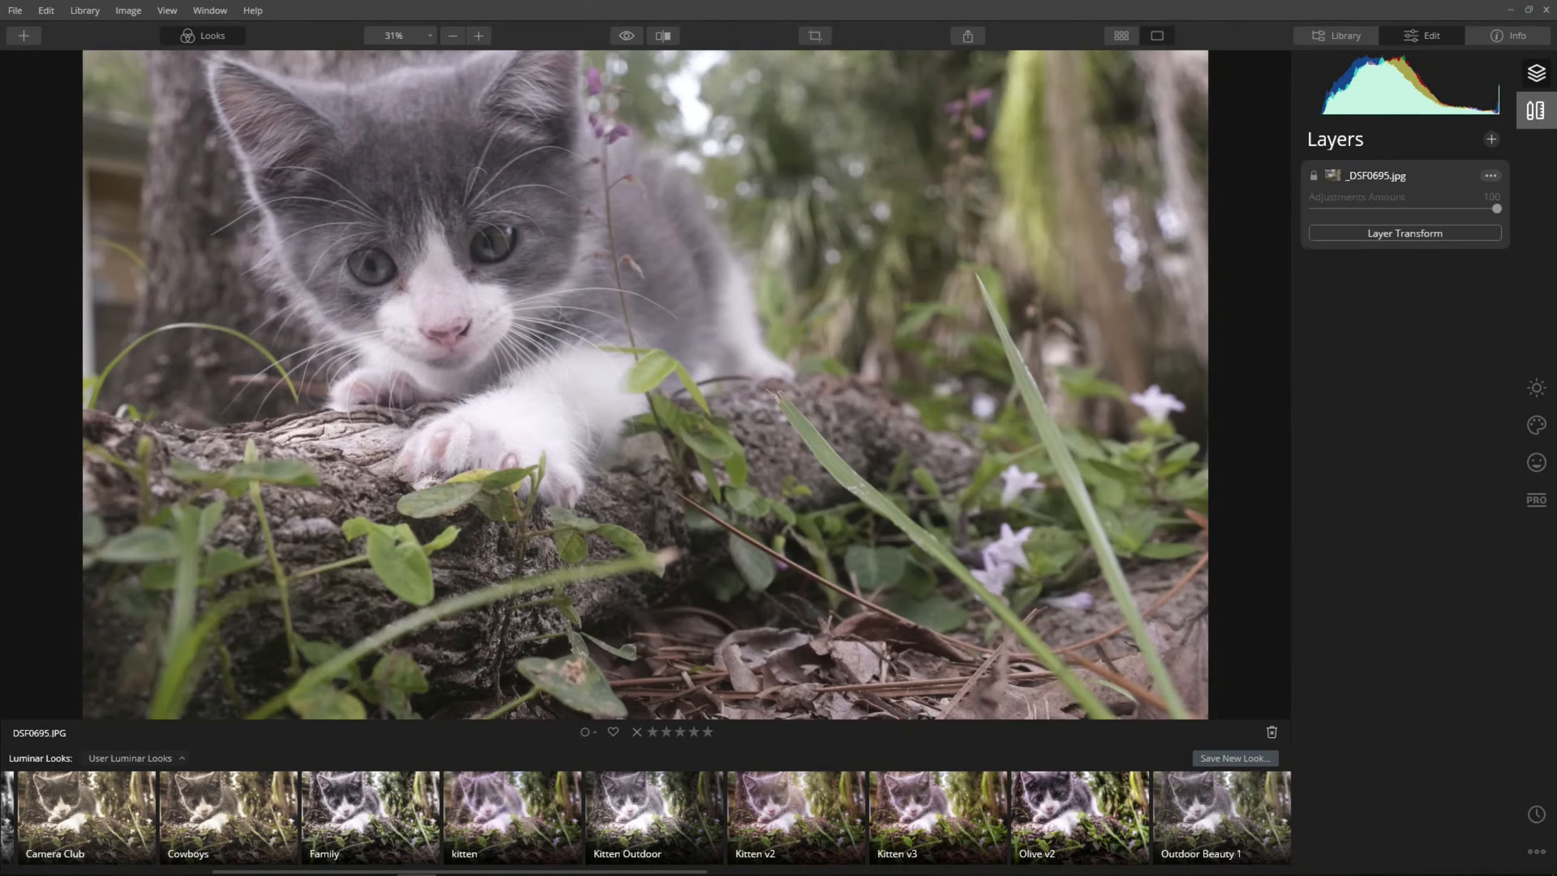
left_click(1536, 111)
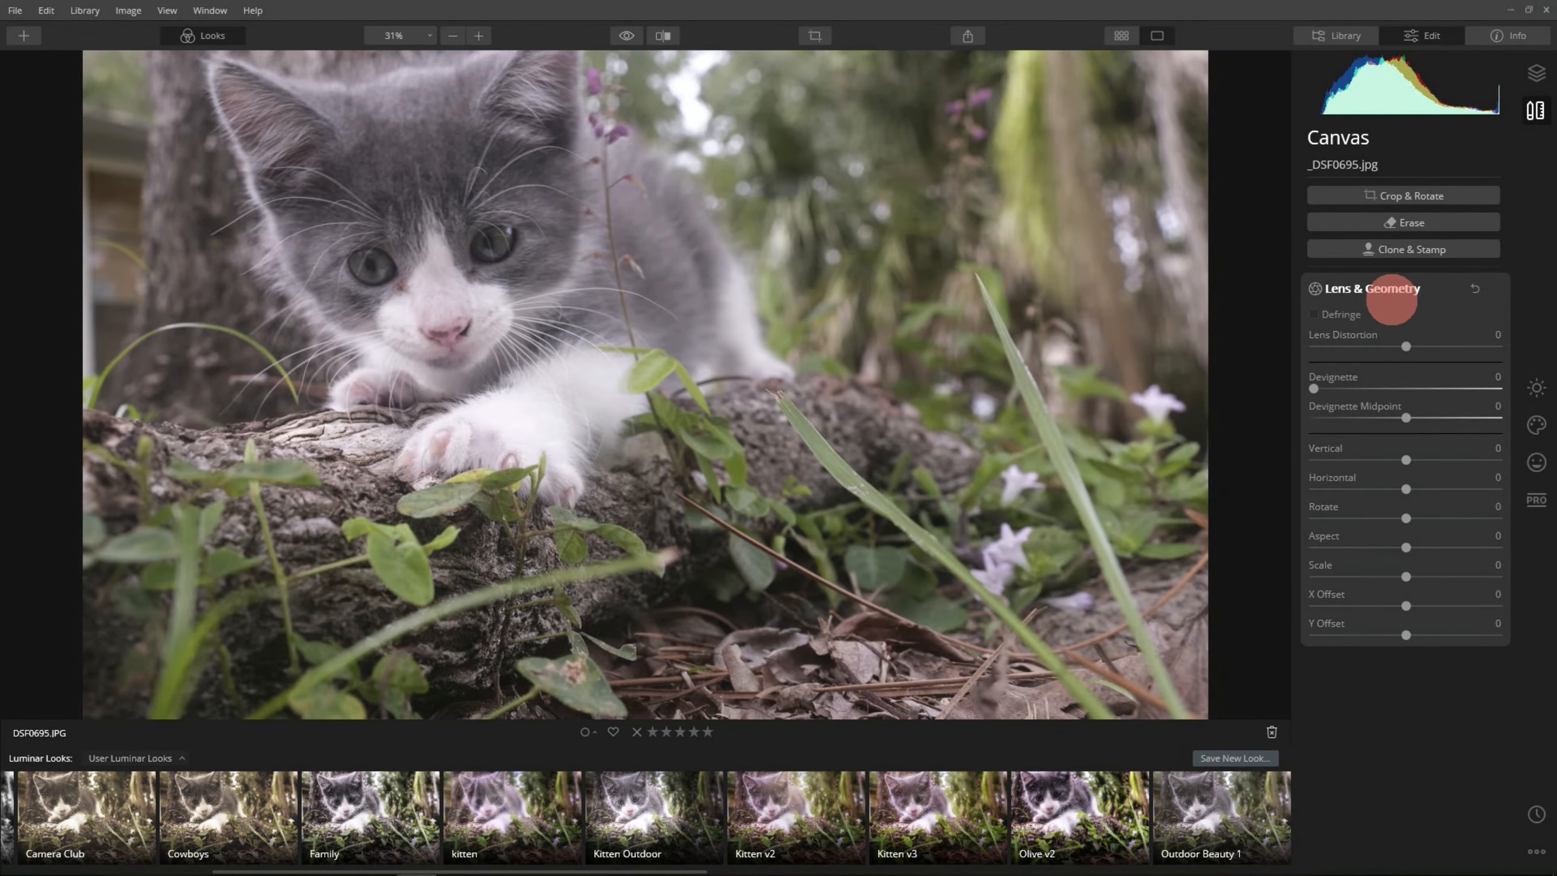
left_click(1400, 288)
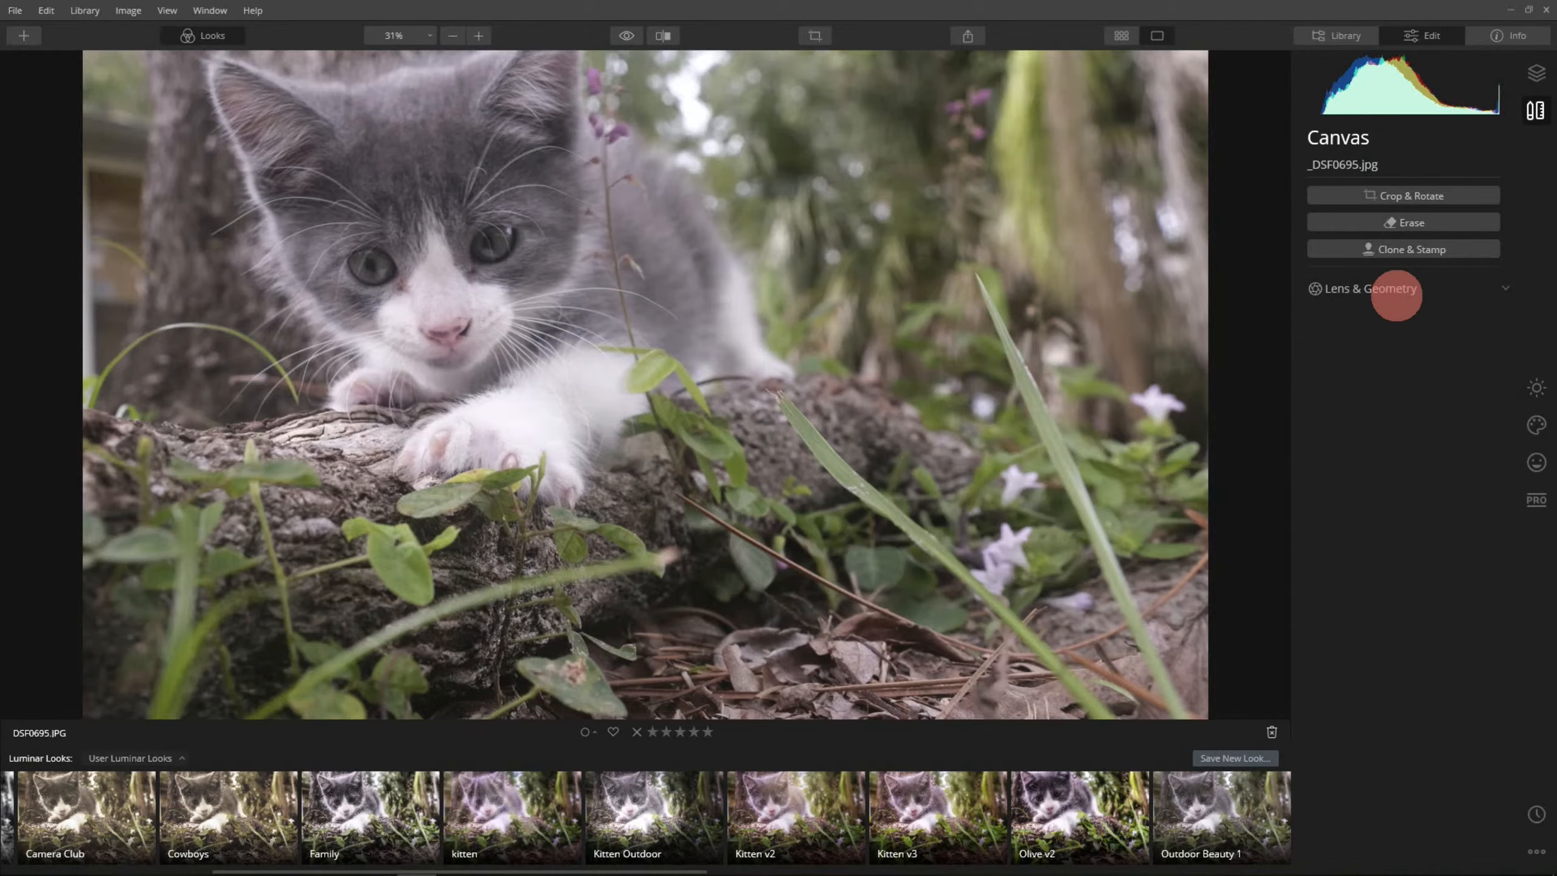
left_click(1392, 291)
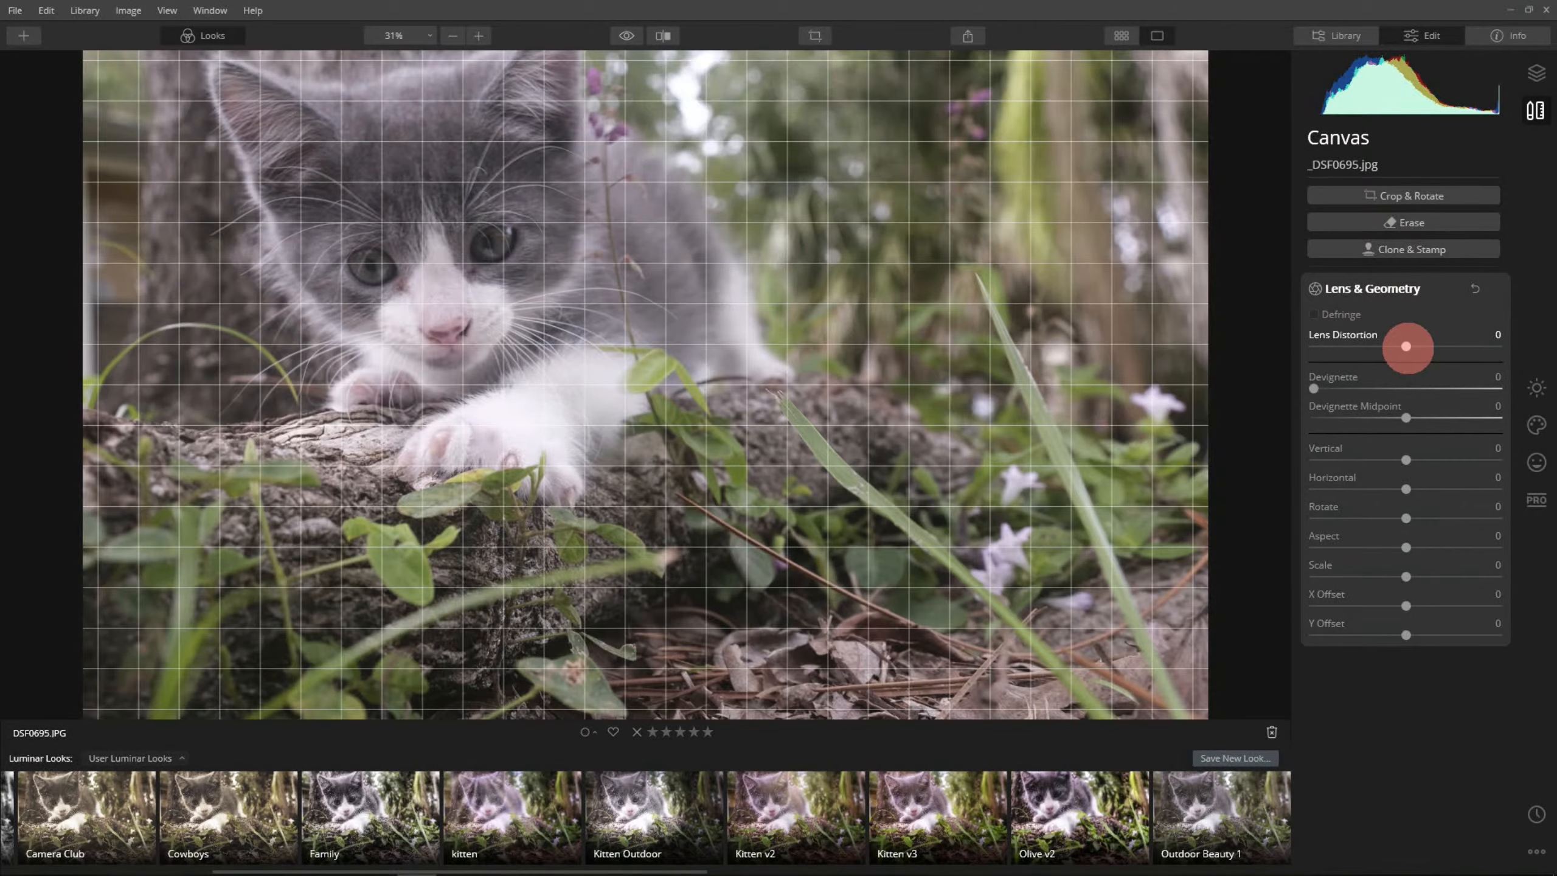
left_click_drag(1406, 347, 1293, 350)
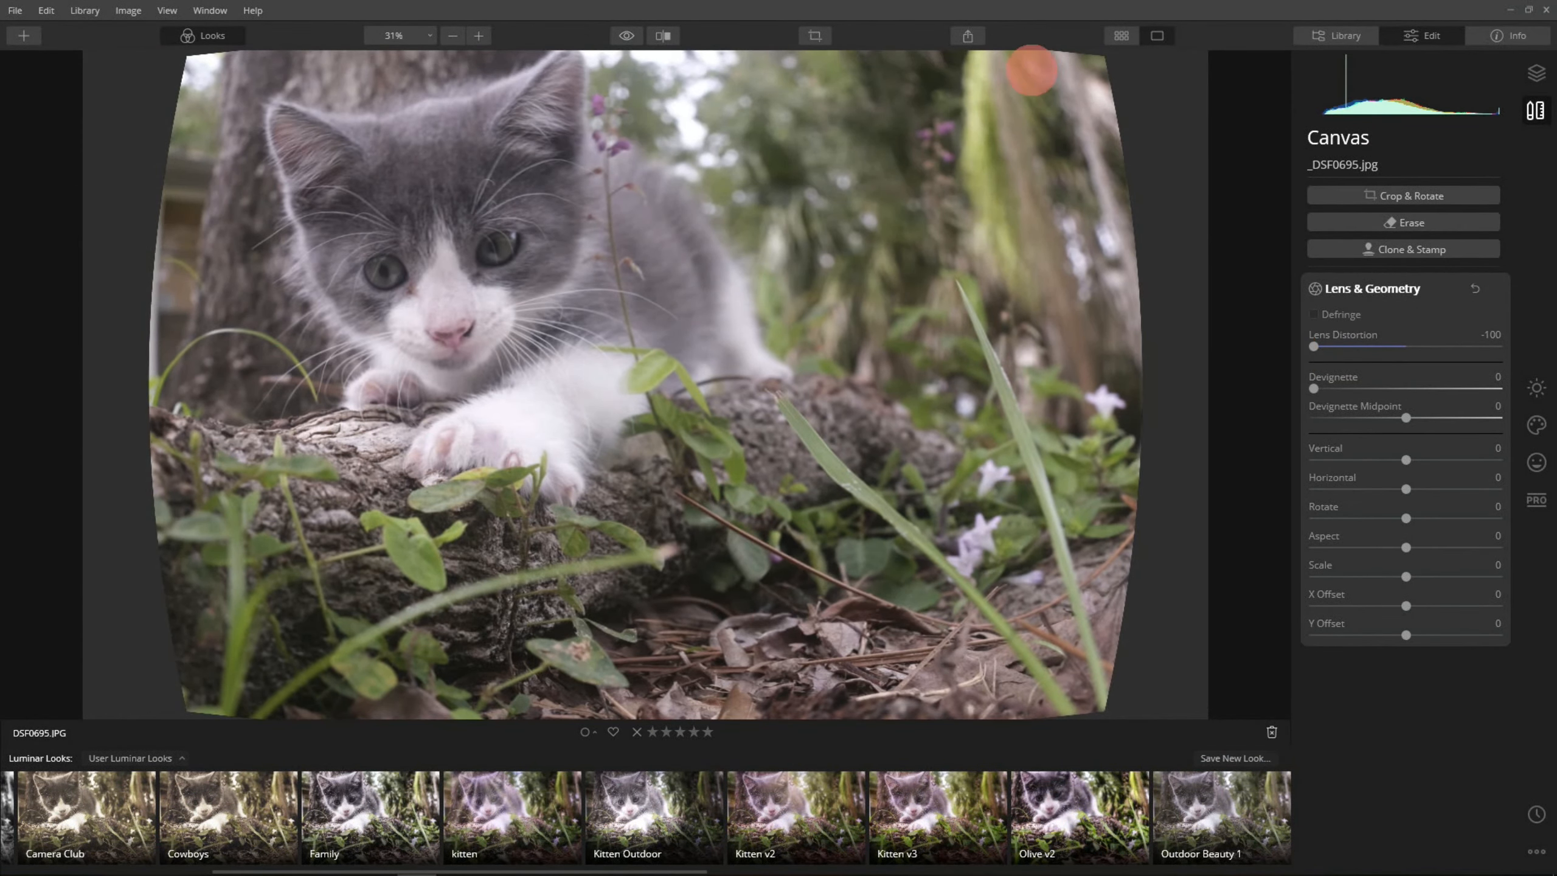
- Set the photo's Lens & Geometry scale to 75 and its Y offset to -6
scroll(792, 358, "down", 1)
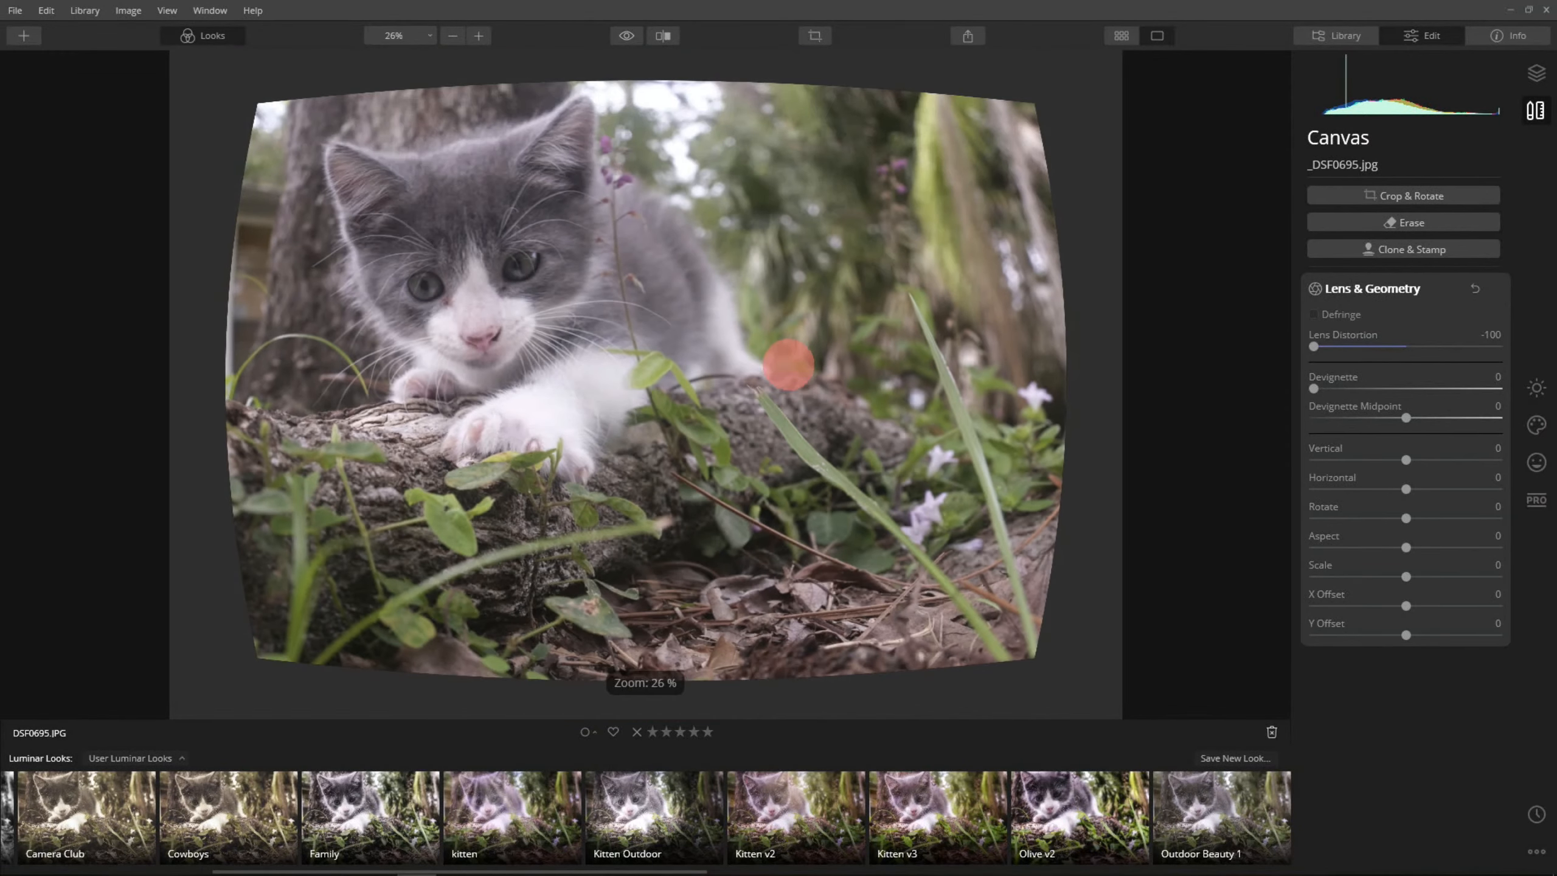
scroll(981, 457, "down", 1)
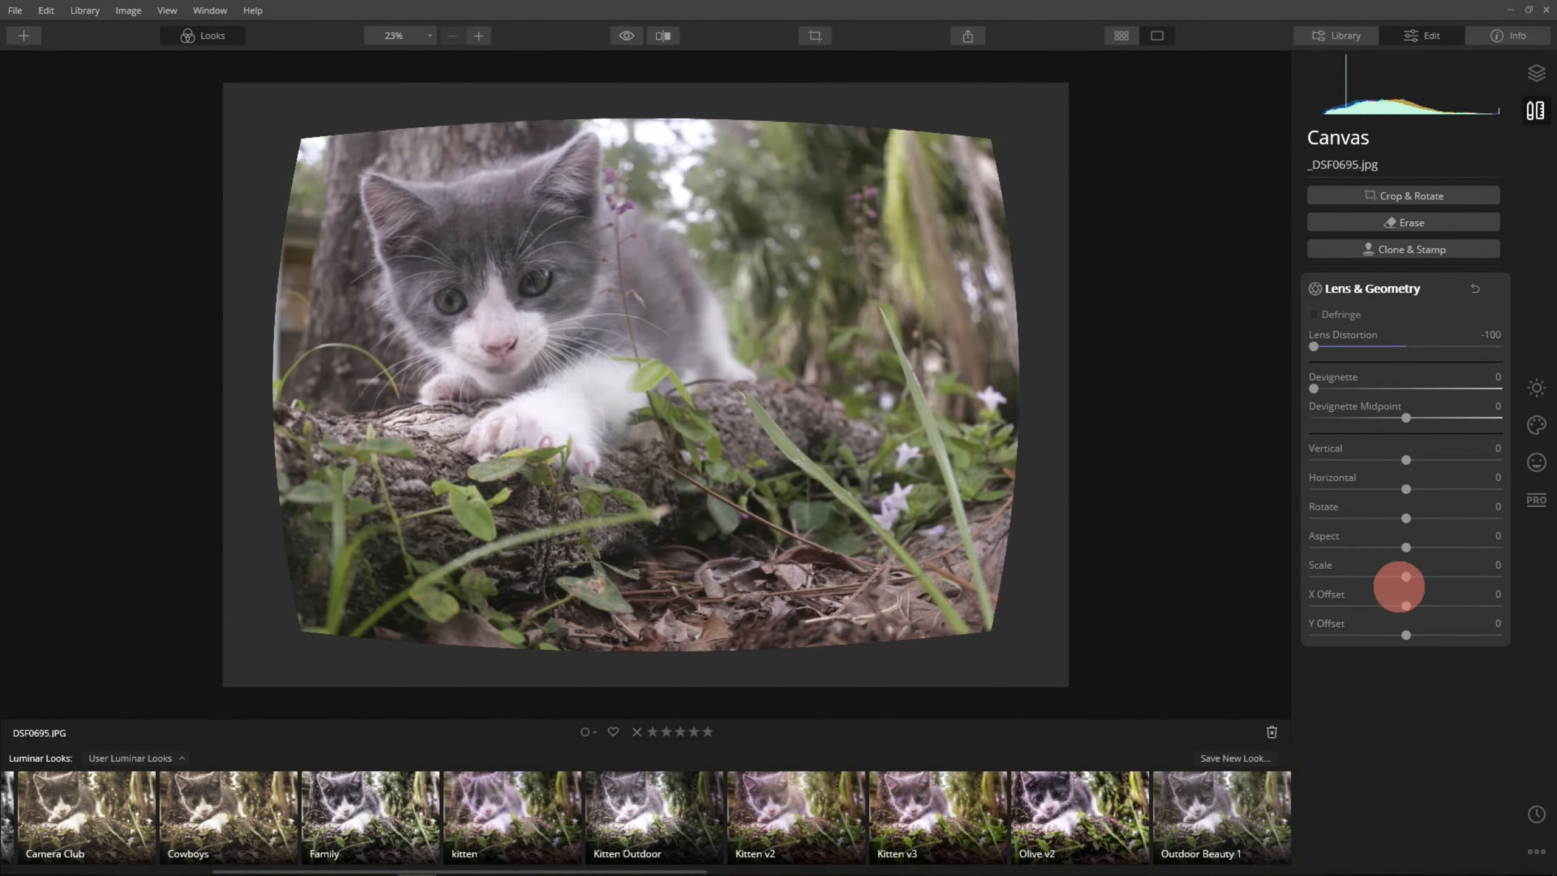
left_click_drag(1405, 577, 1475, 577)
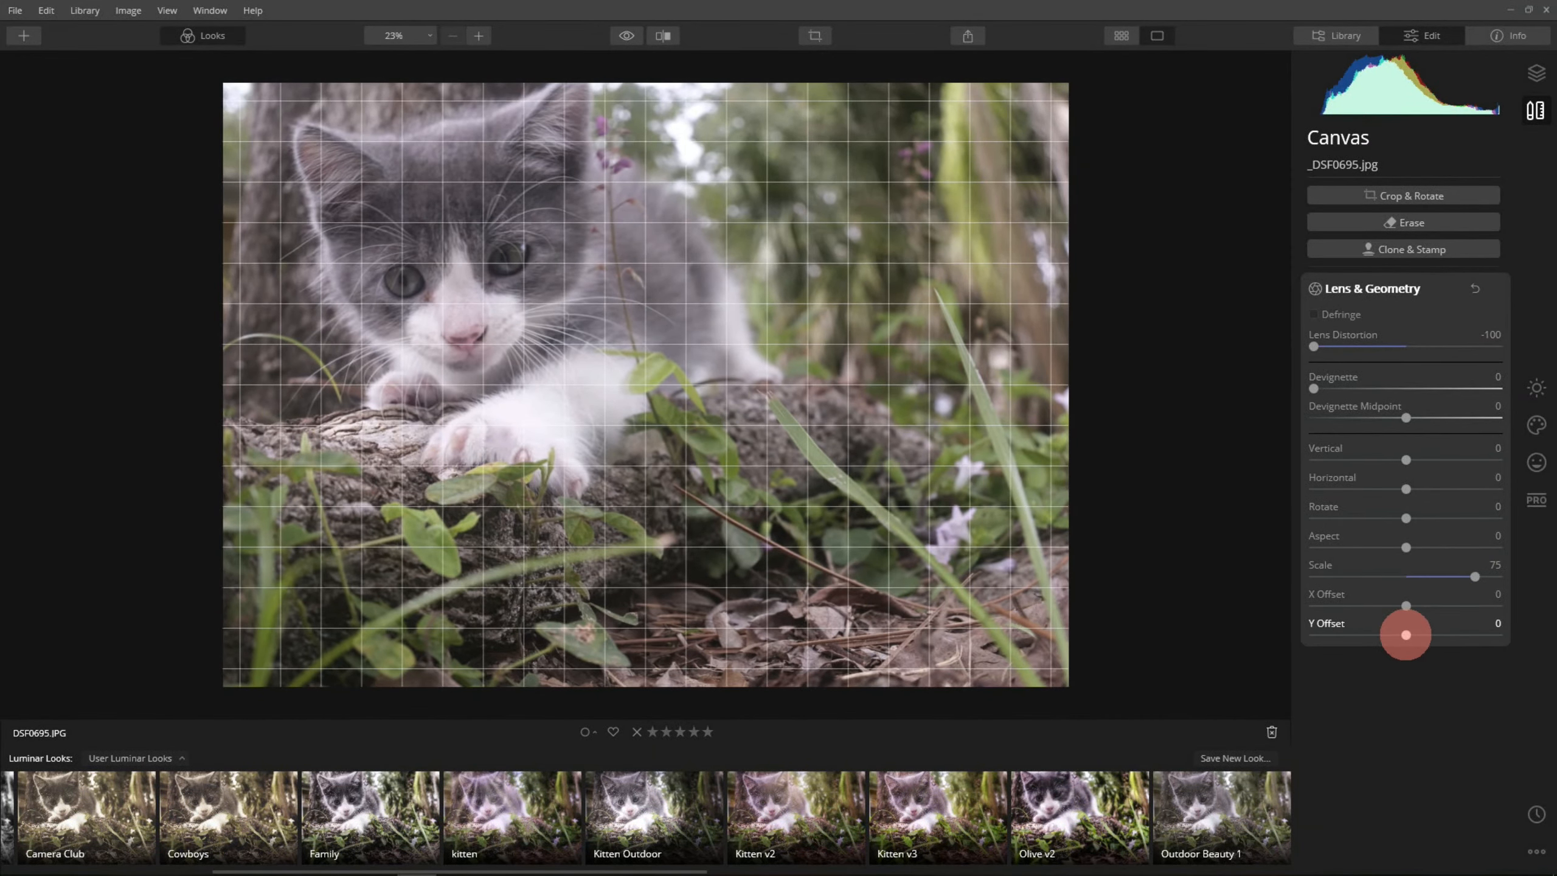
mouse_move(1406, 634)
left_mouse_down()
mouse_move(1425, 635)
mouse_move(1400, 635)
left_mouse_up()
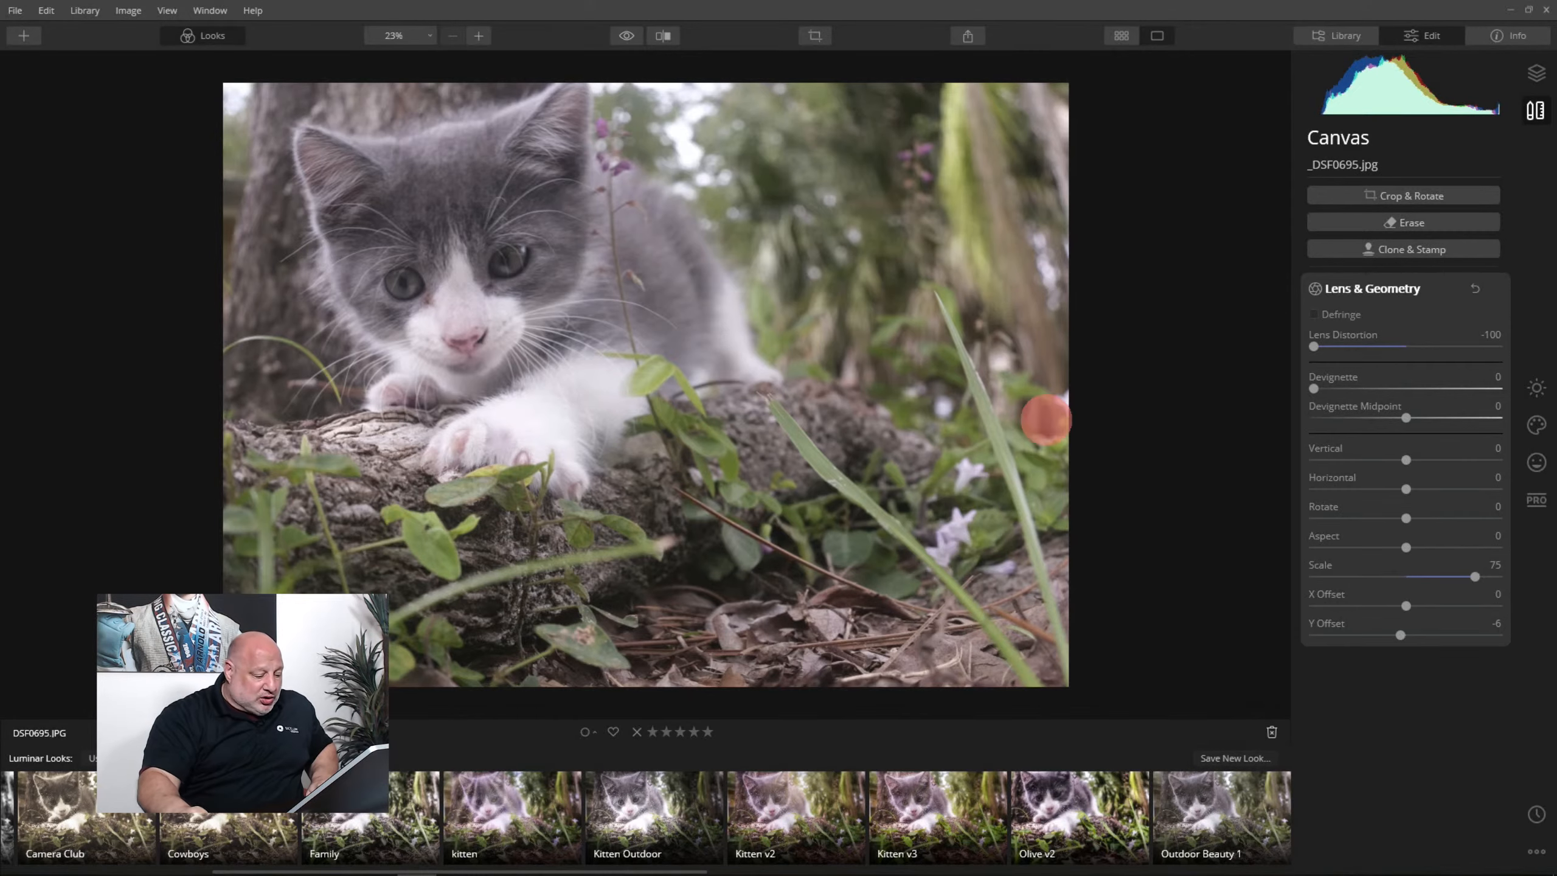
- Try the Olive v2 look on the corrected photo and revert to the Y Offset -6 state in the history
left_click(1100, 804)
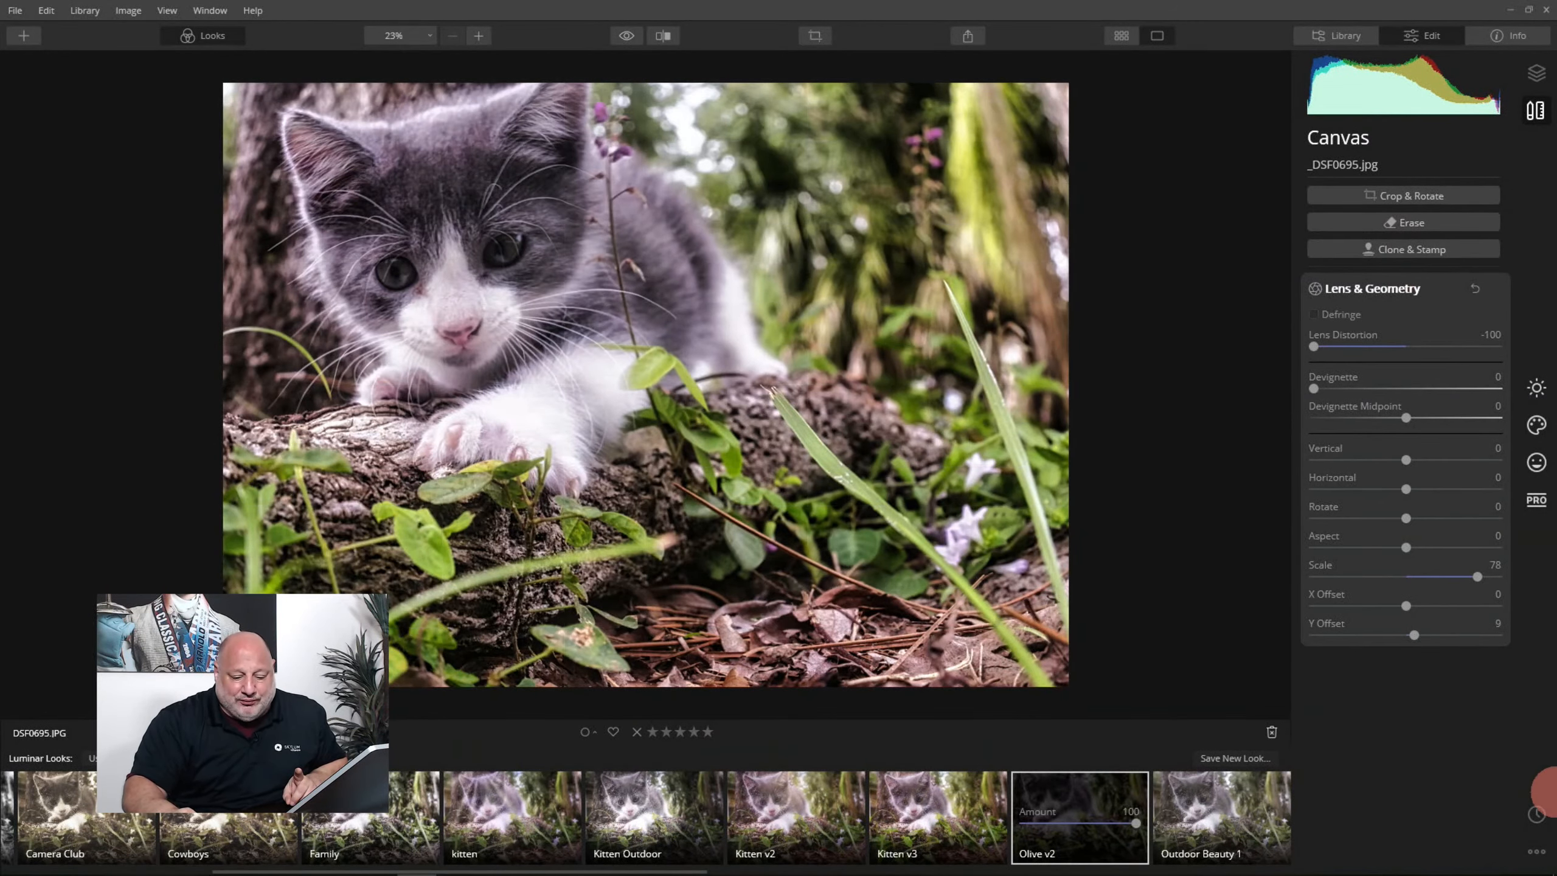
left_click(1536, 814)
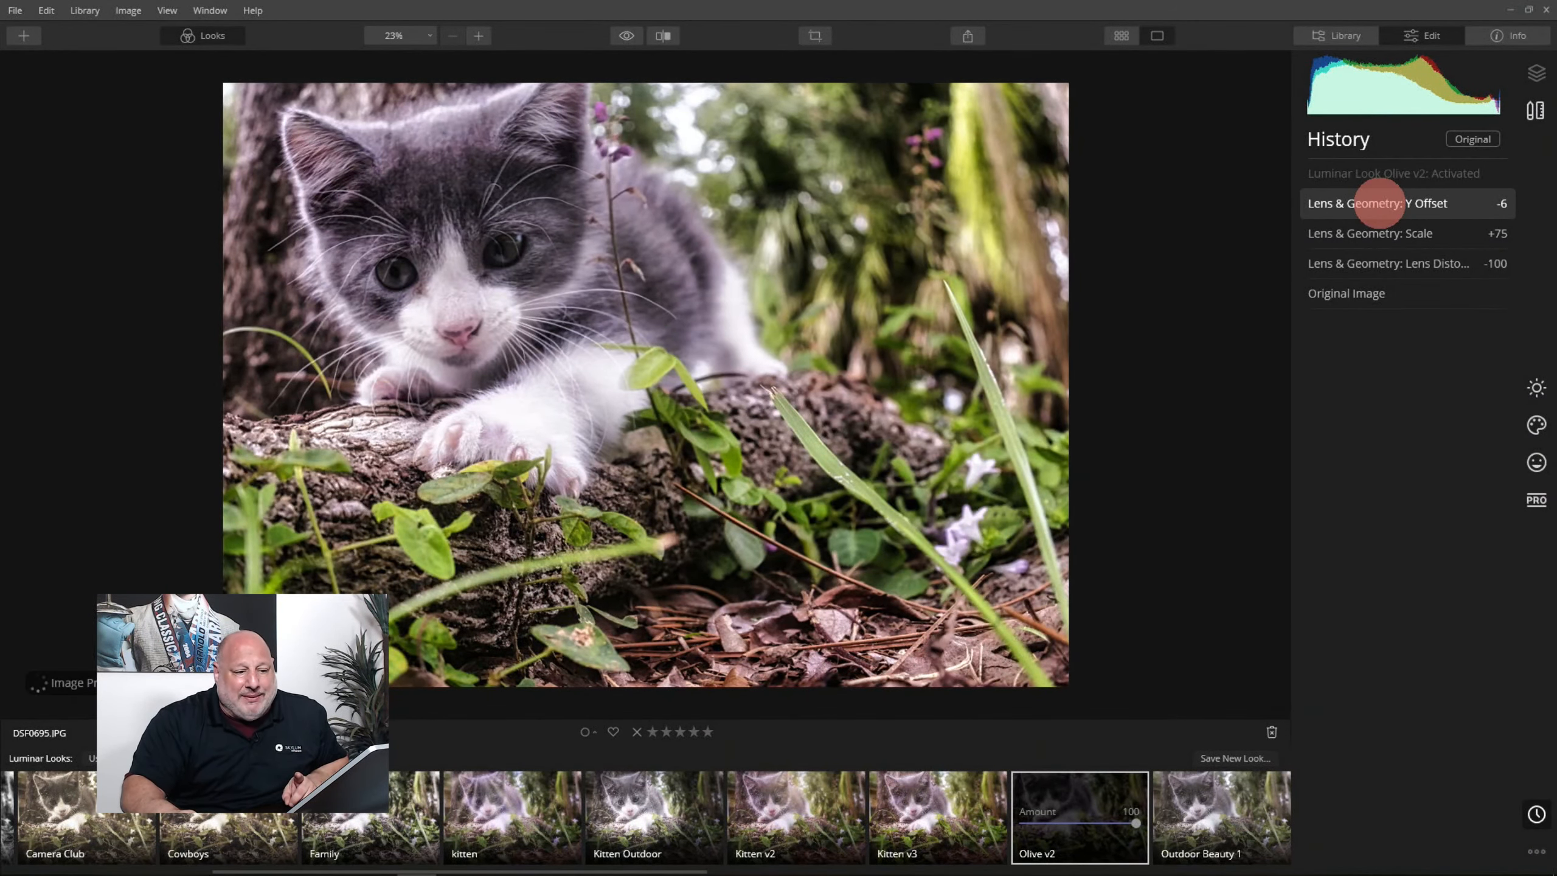
left_click(1380, 203)
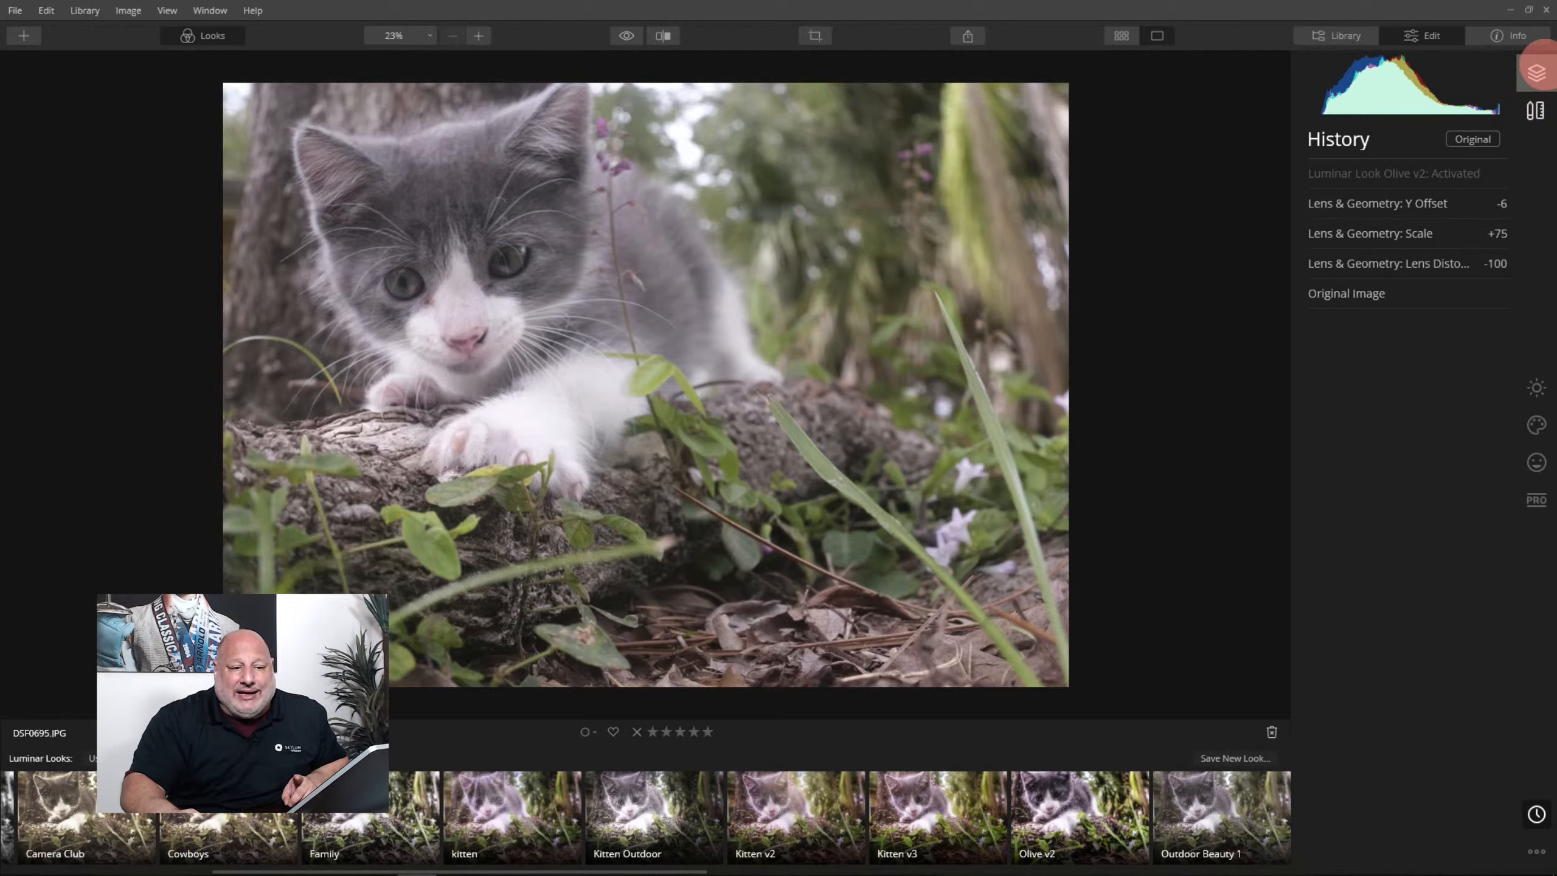
- Add a new adjustment layer above the photo and apply the Olive v2 look to it
left_click(1536, 72)
left_click(1493, 139)
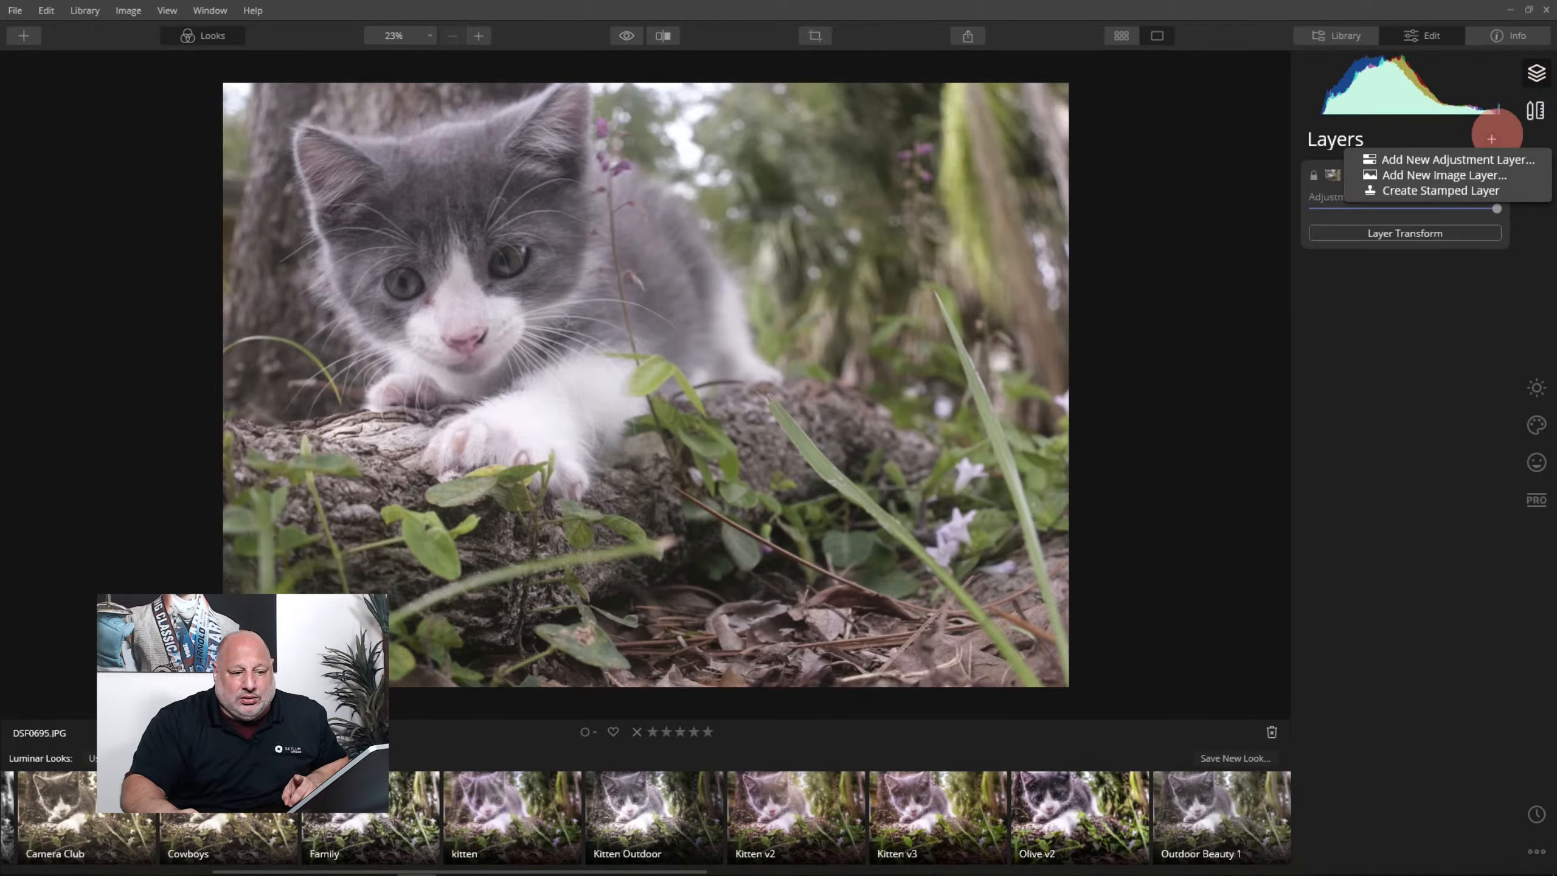
left_click(1495, 157)
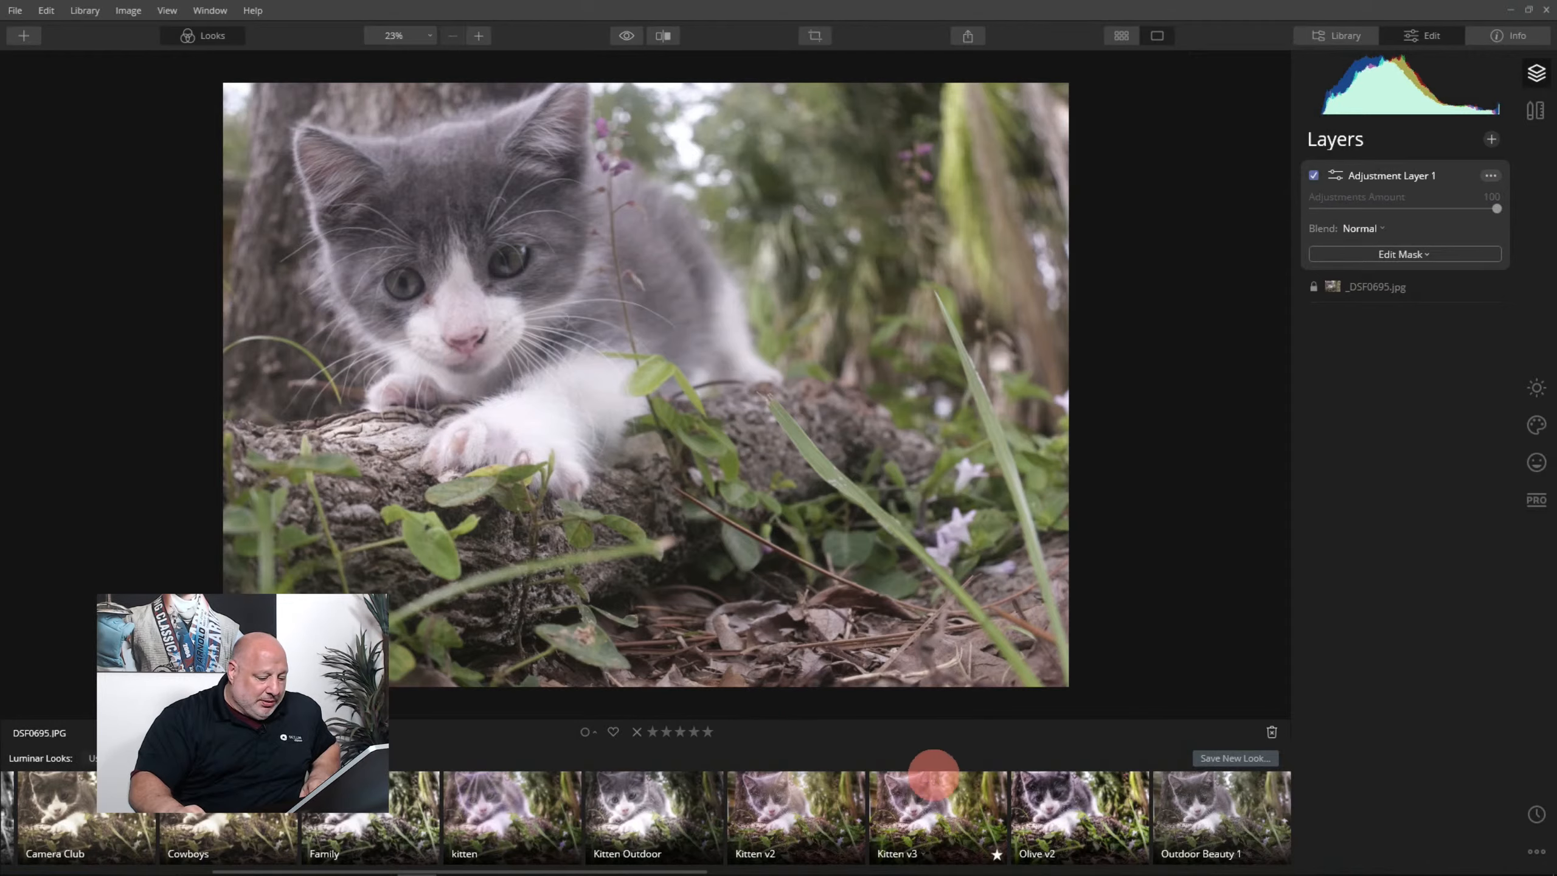
left_click(1078, 792)
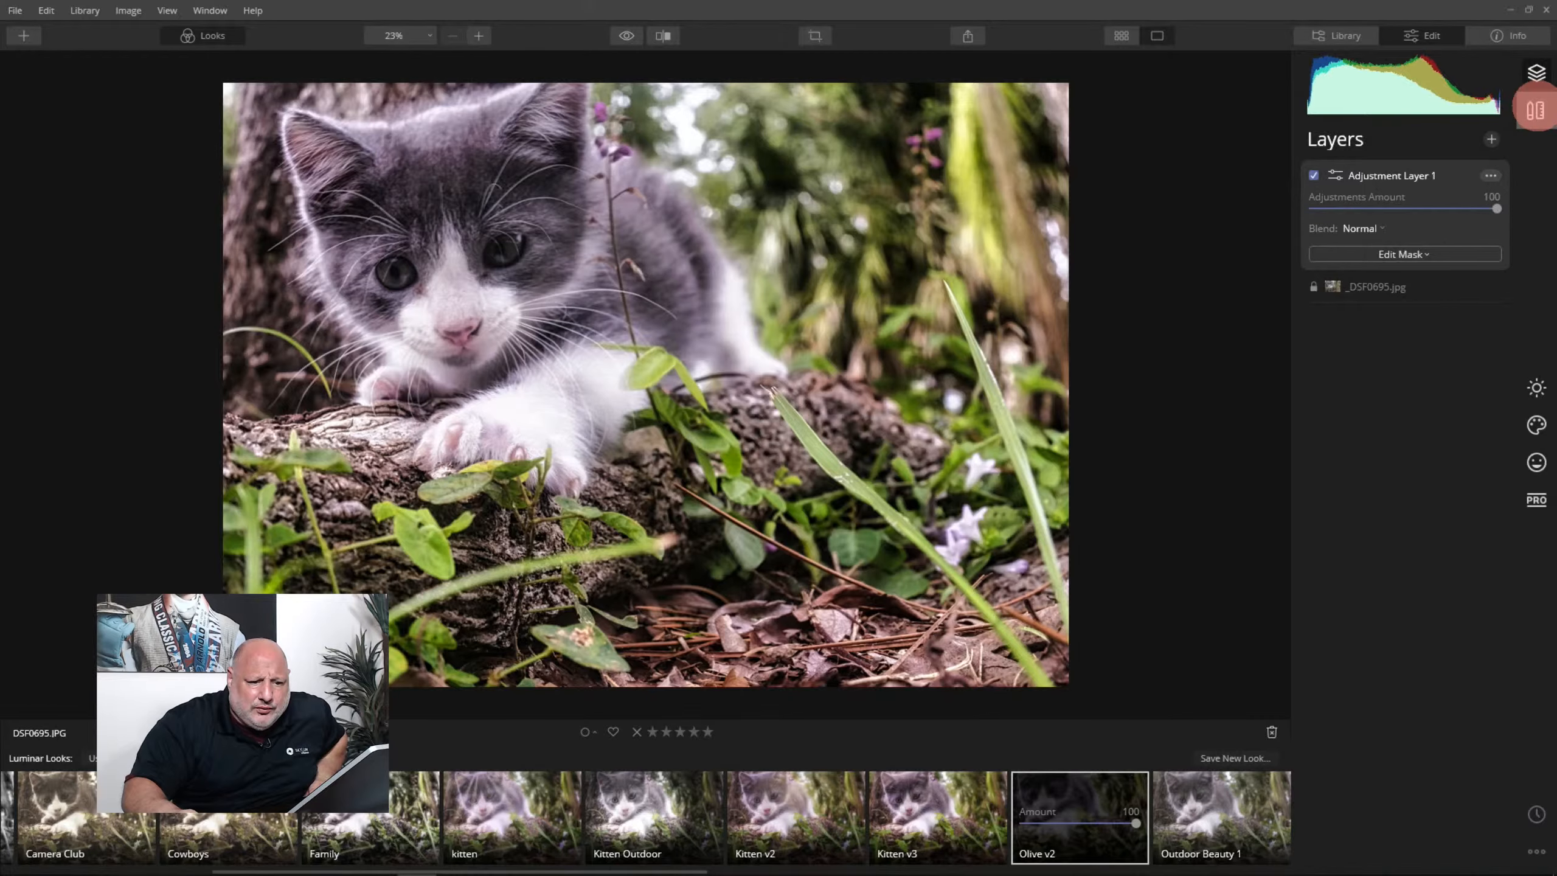
- Examine the Lens & Geometry settings of the base photo layer after applying the look to the adjustment layer
left_click(1535, 110)
left_click(1536, 72)
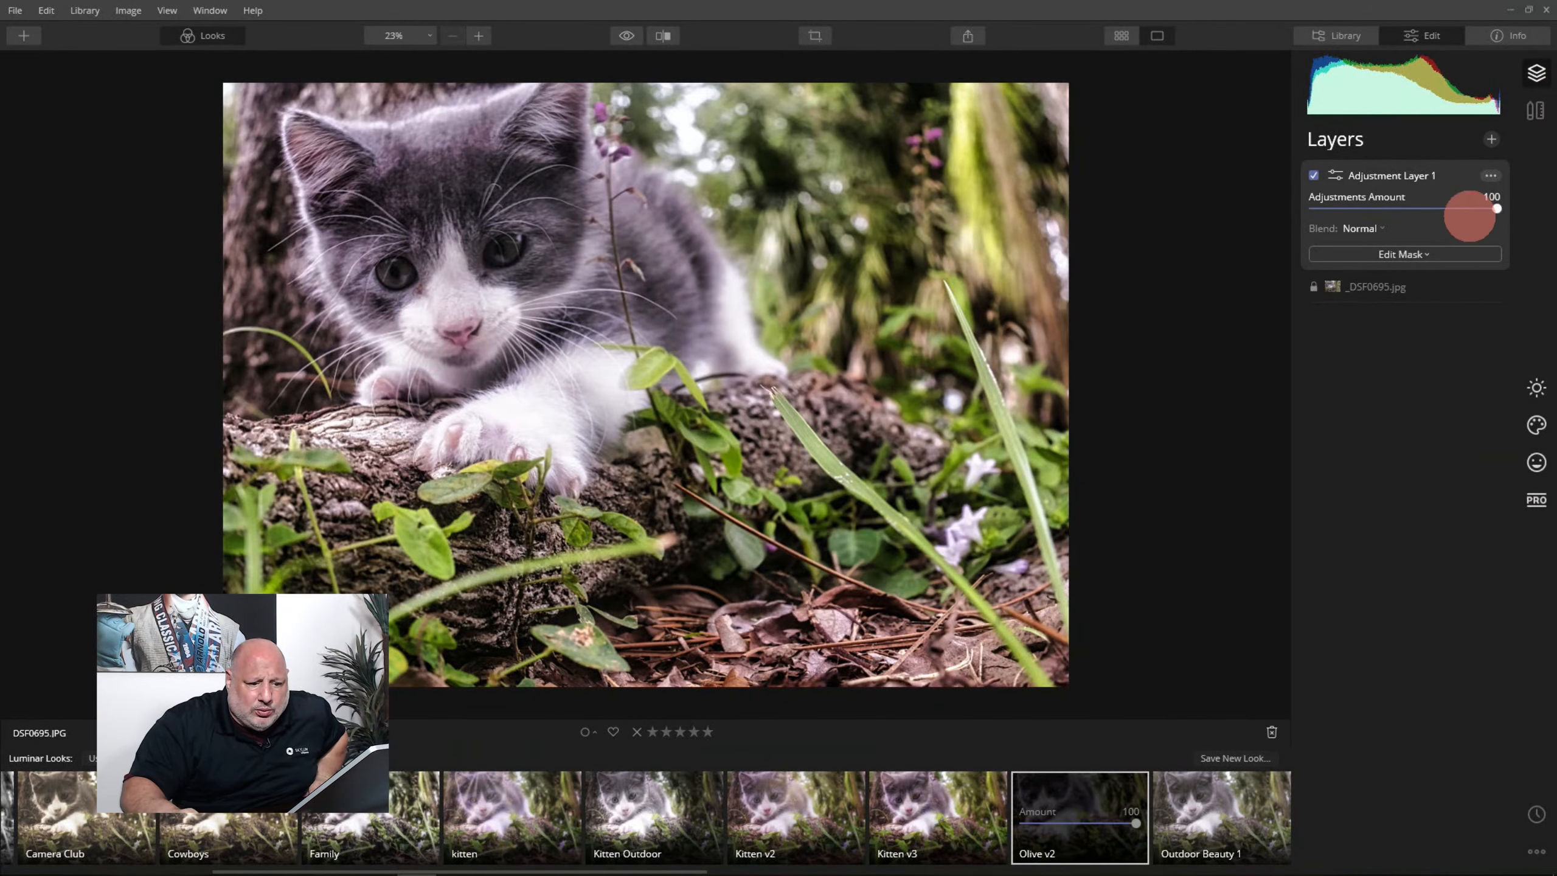
left_click(1389, 286)
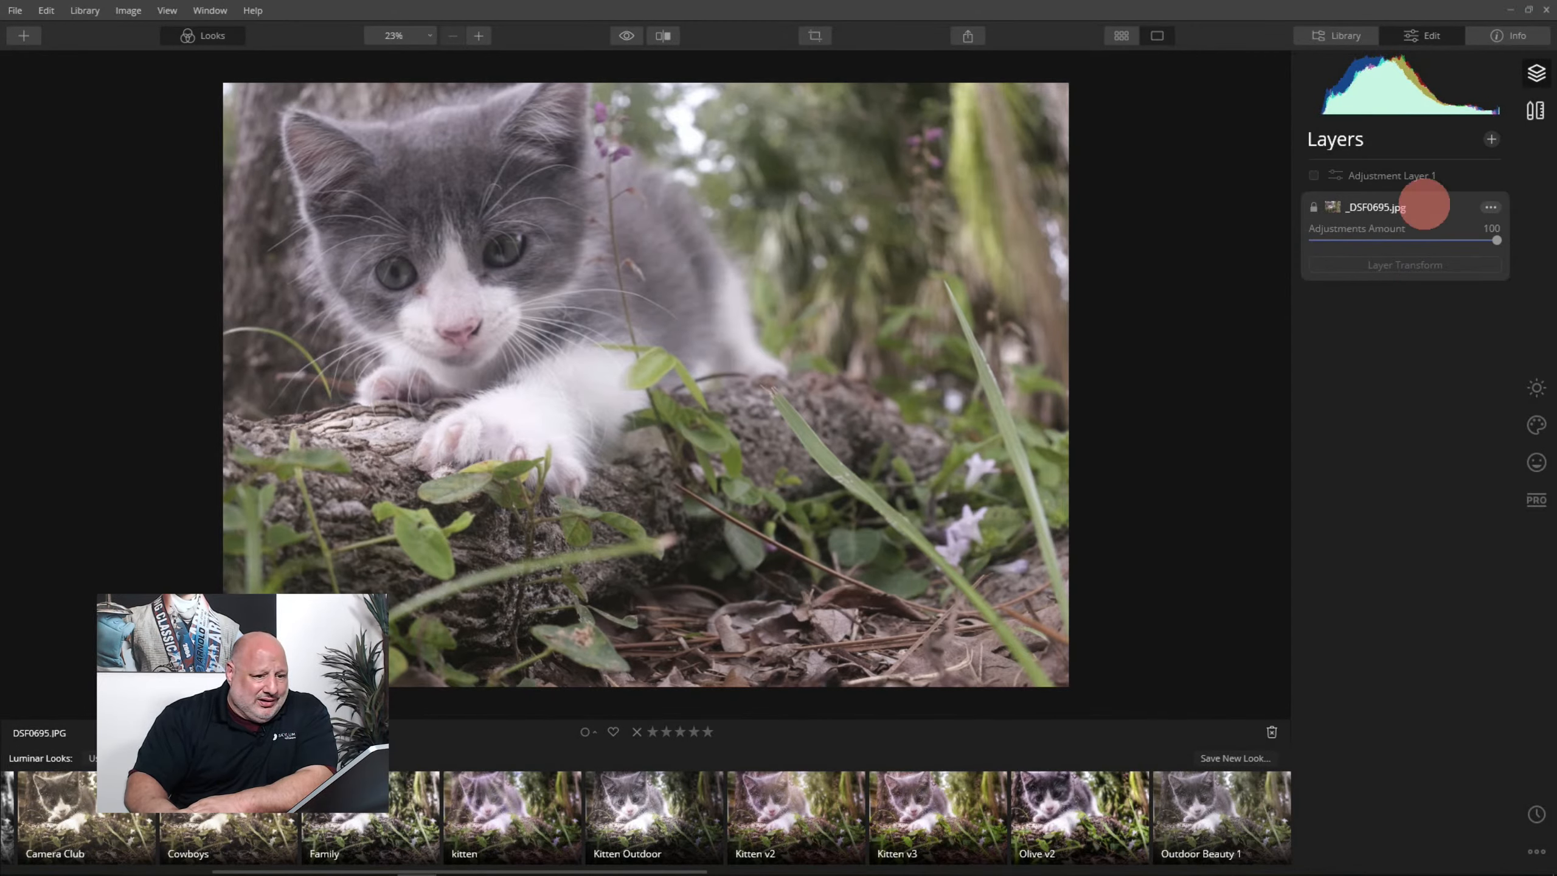
left_click(1536, 387)
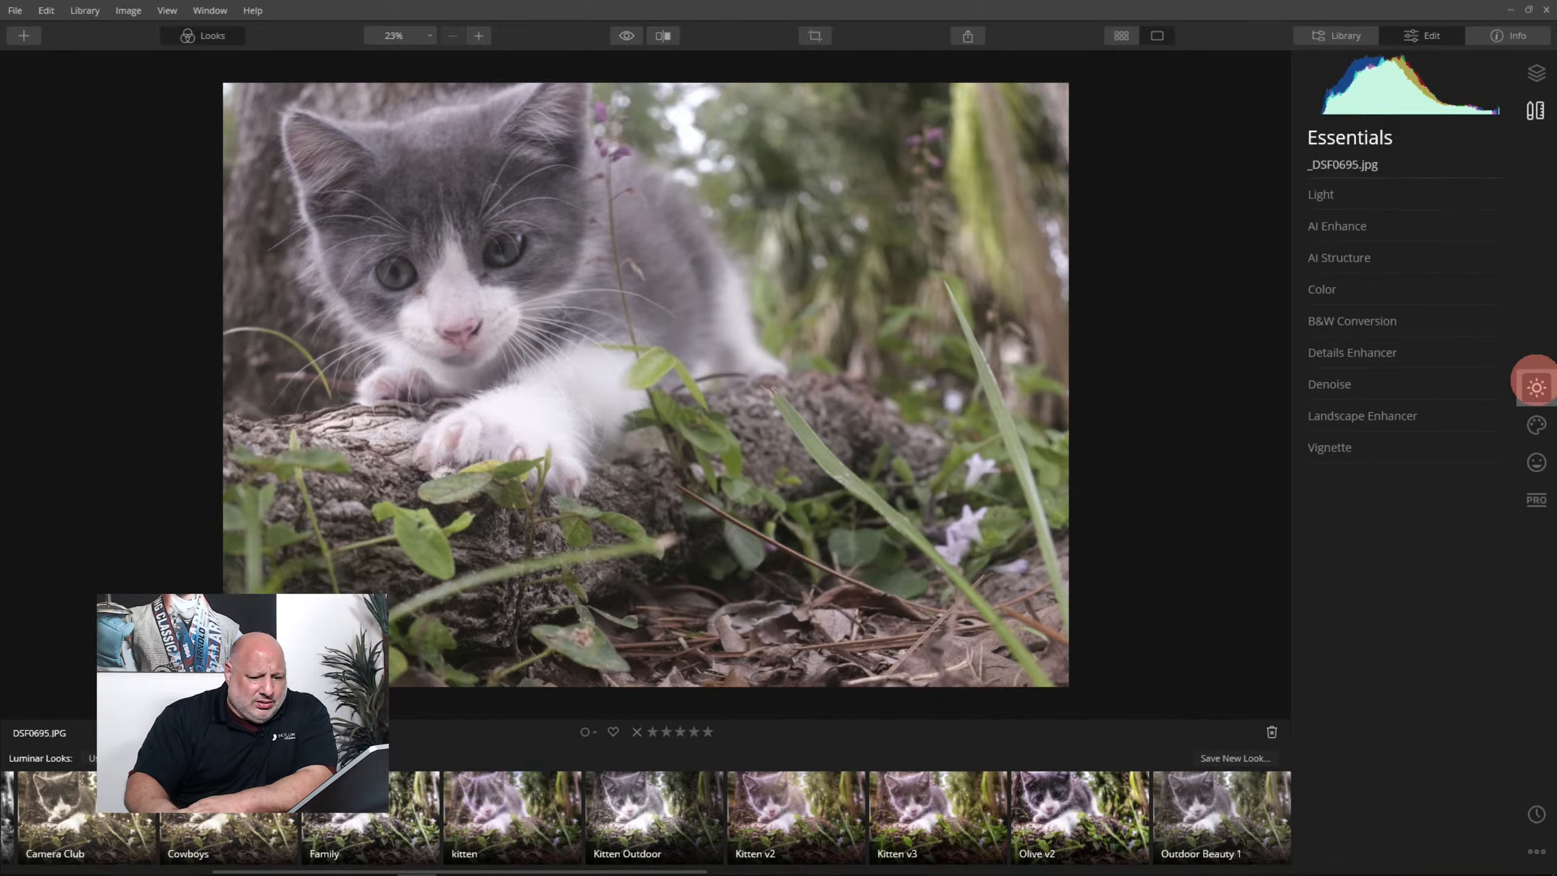
left_click(1535, 111)
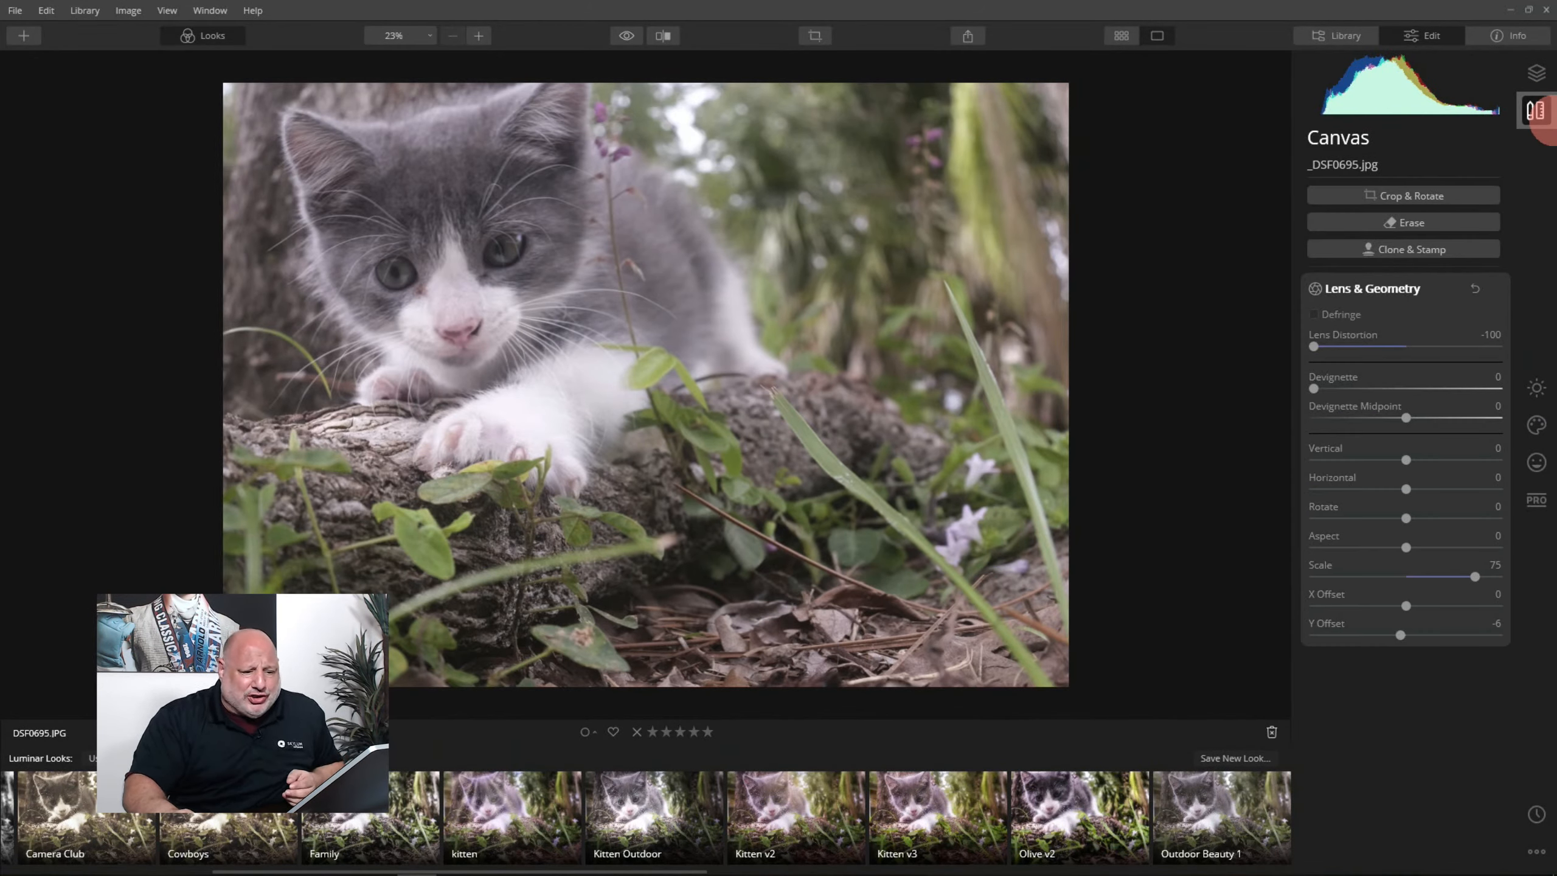
left_click(1336, 352)
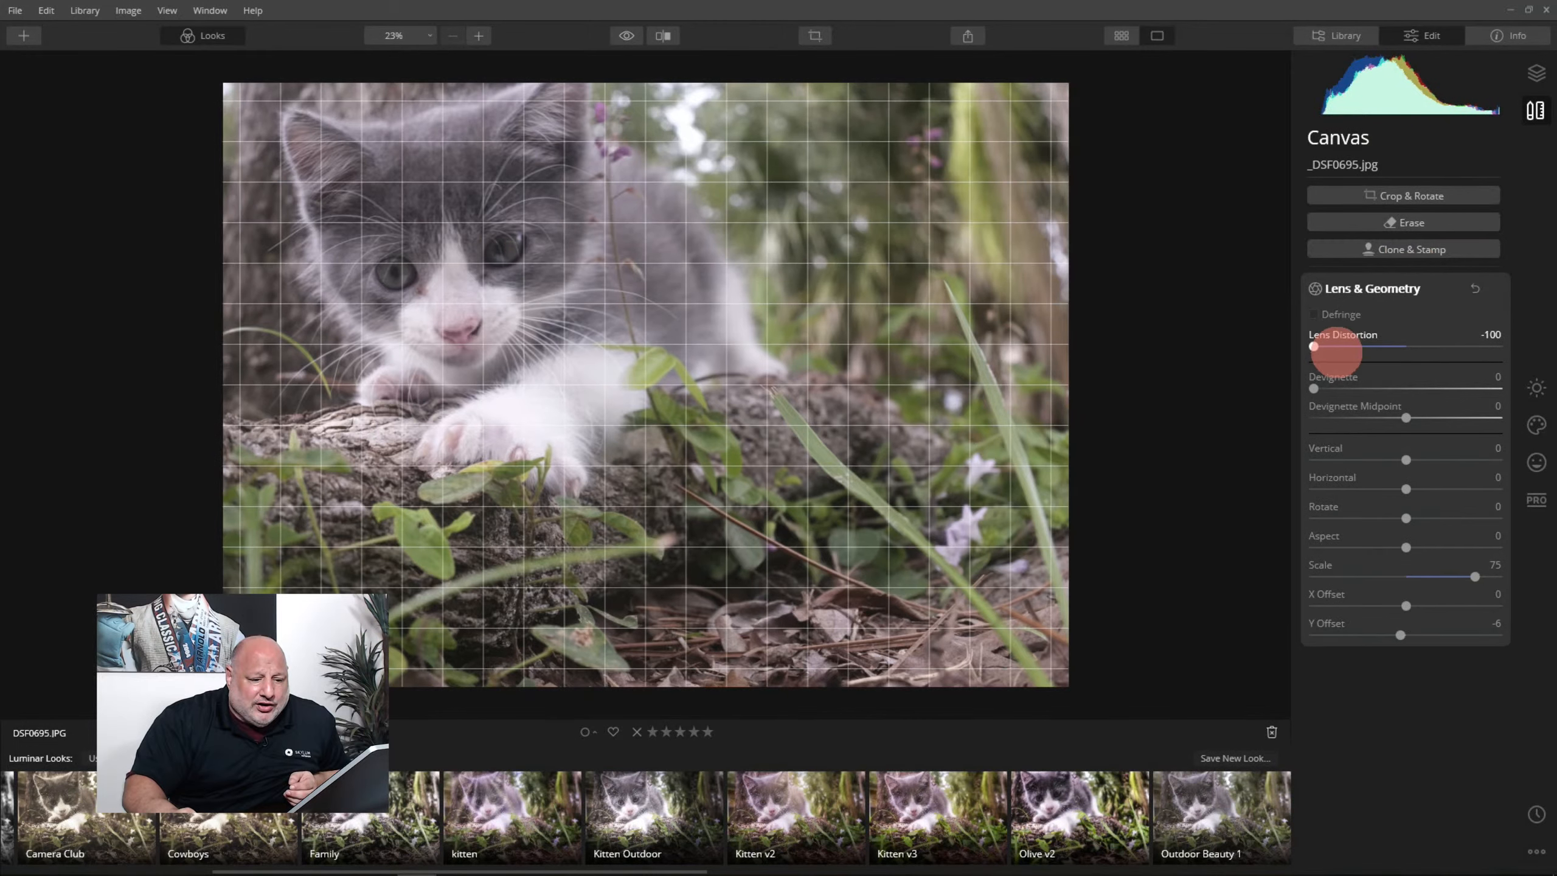
- Delete the adjustment layer that holds the Olive v2 look
left_click(1535, 73)
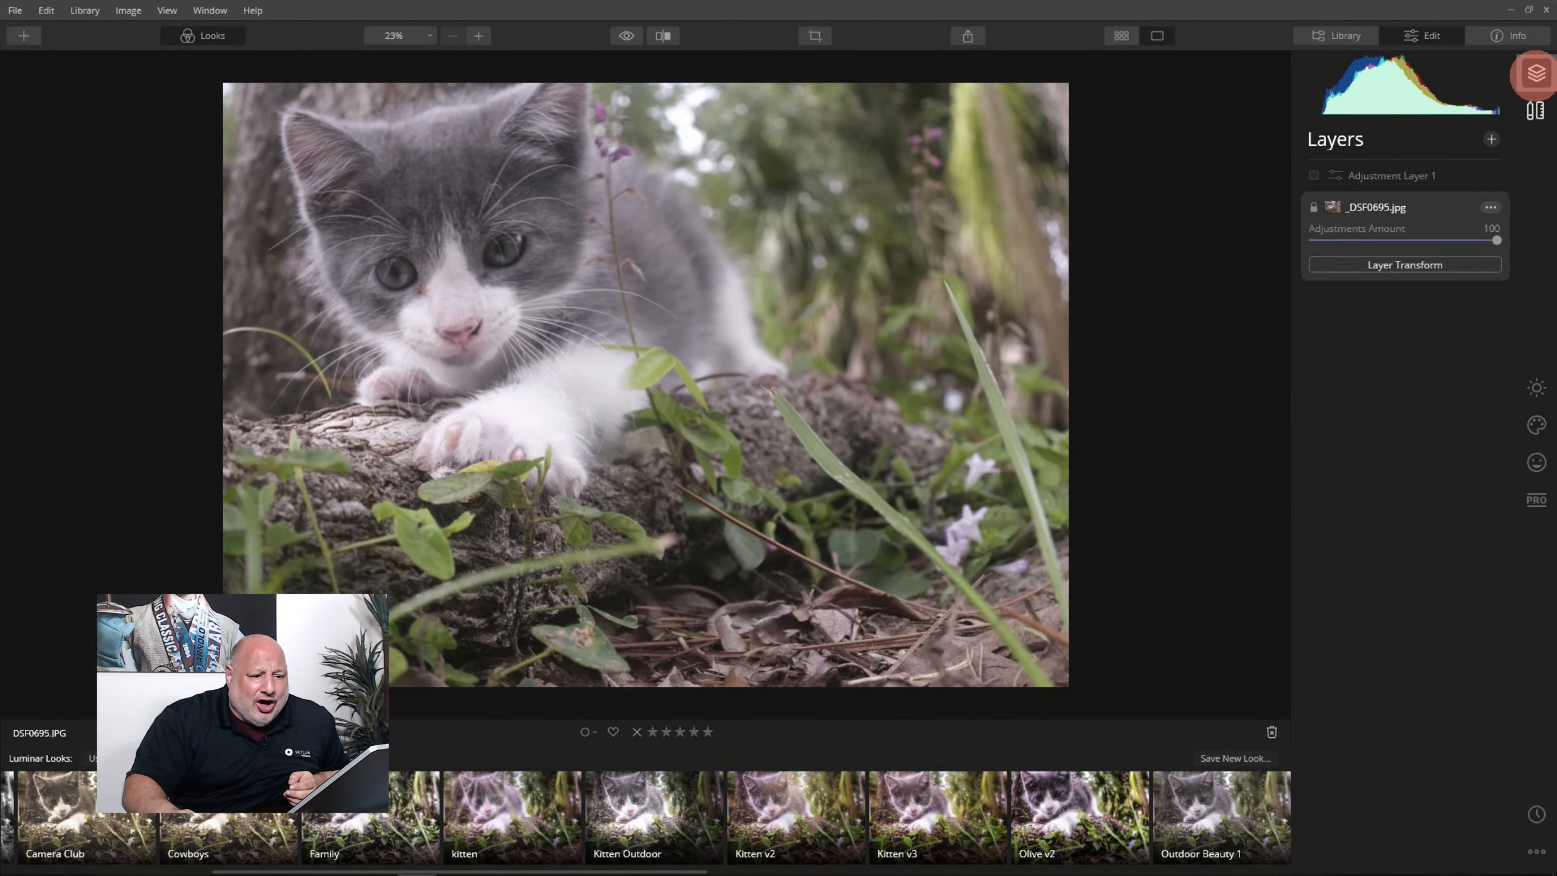
left_click(1391, 176)
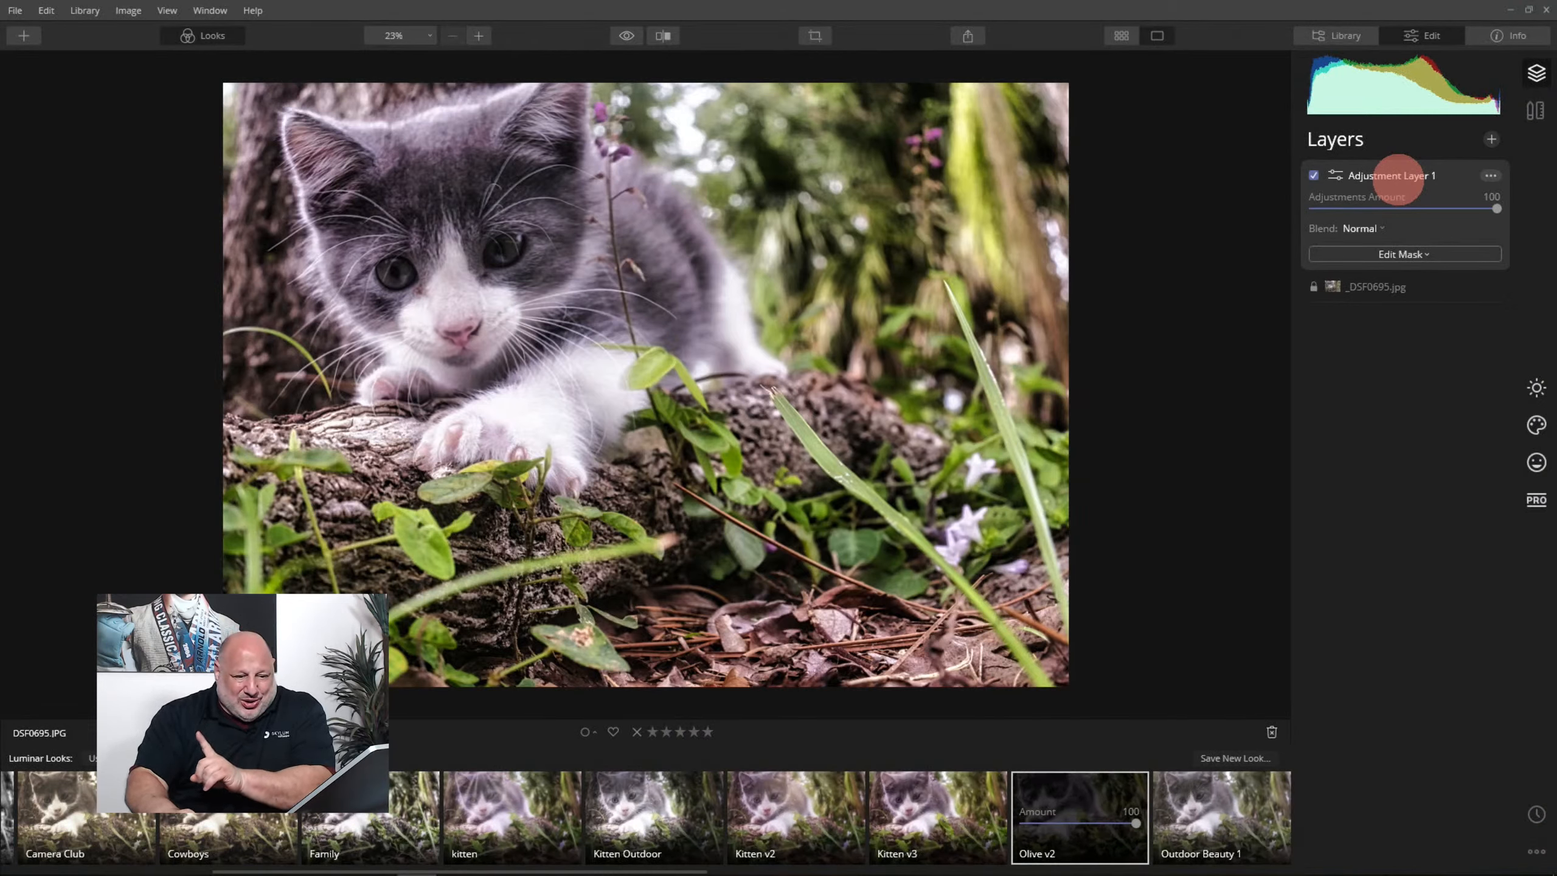
left_click(1491, 176)
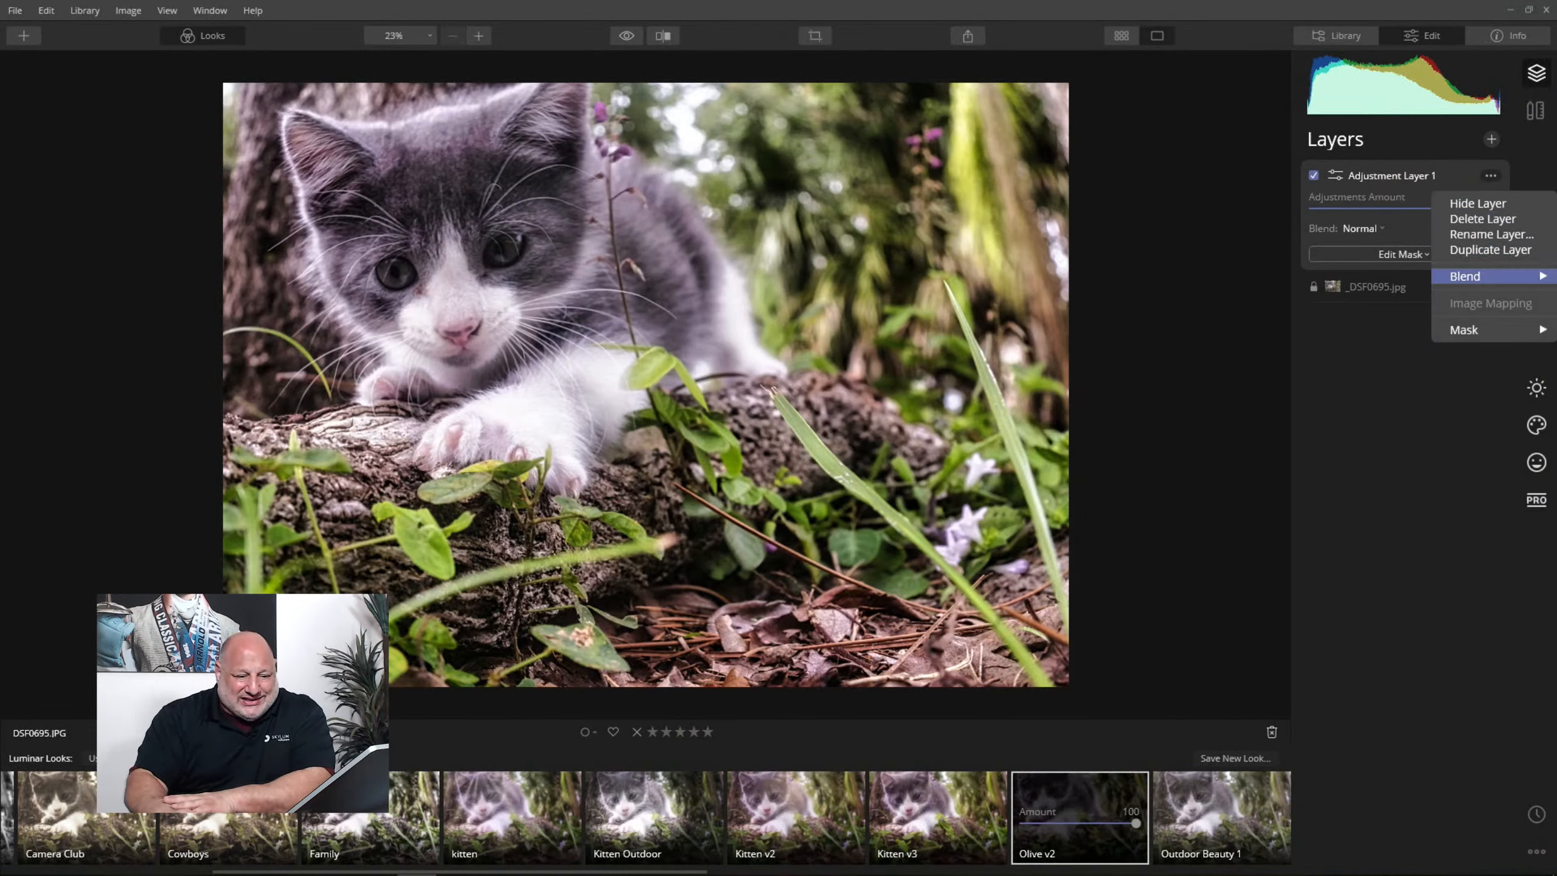
left_click(1496, 219)
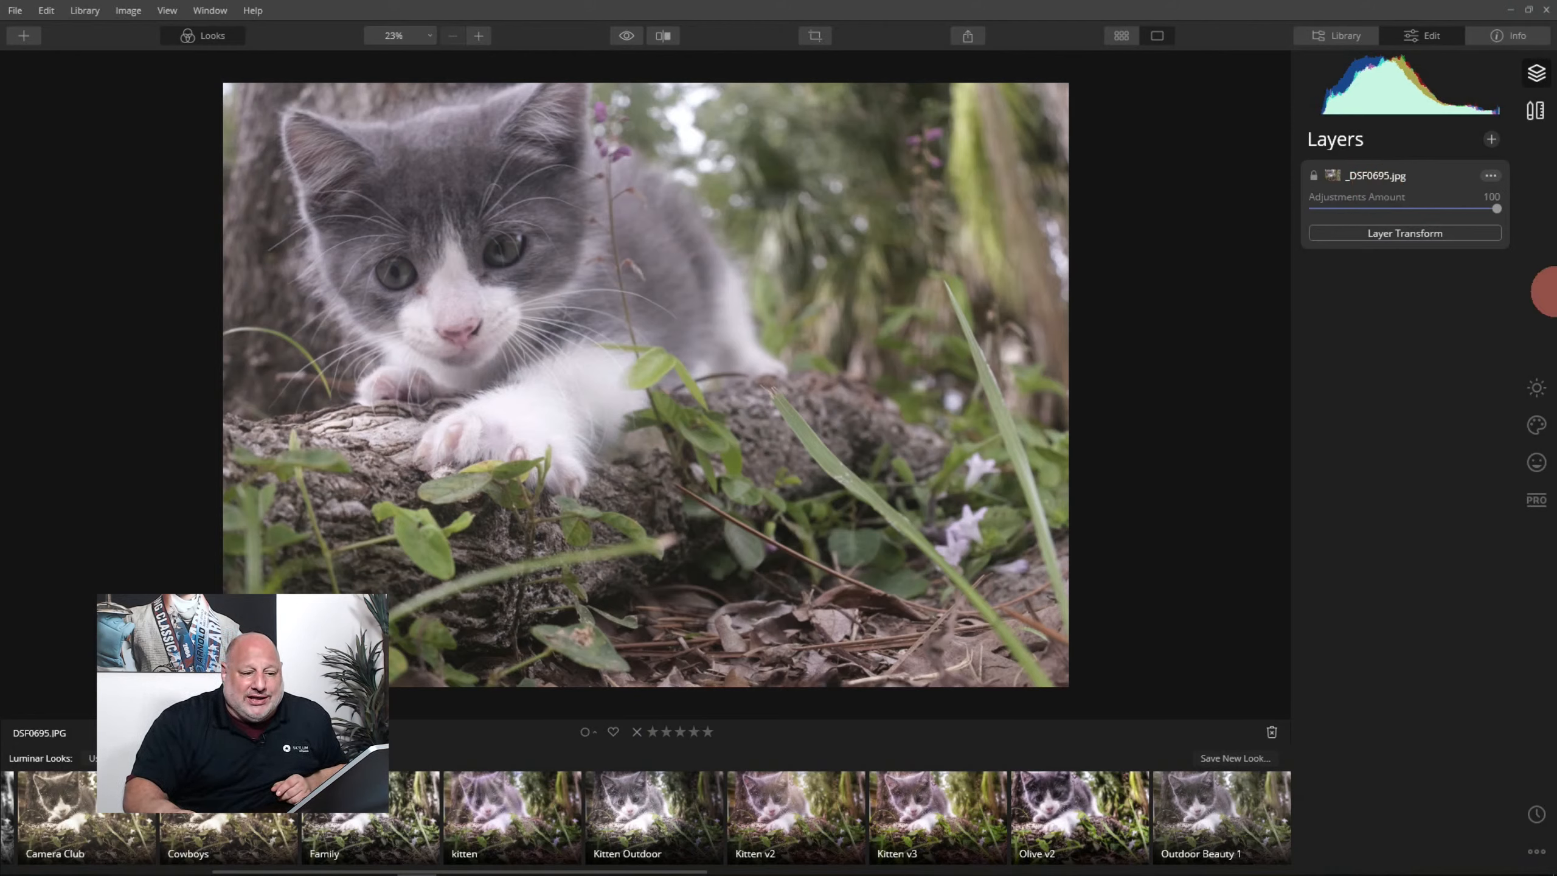
- Add a fresh adjustment layer above the photo and test the Olive v2 and Kitten Outdoor looks on it
left_click(1535, 112)
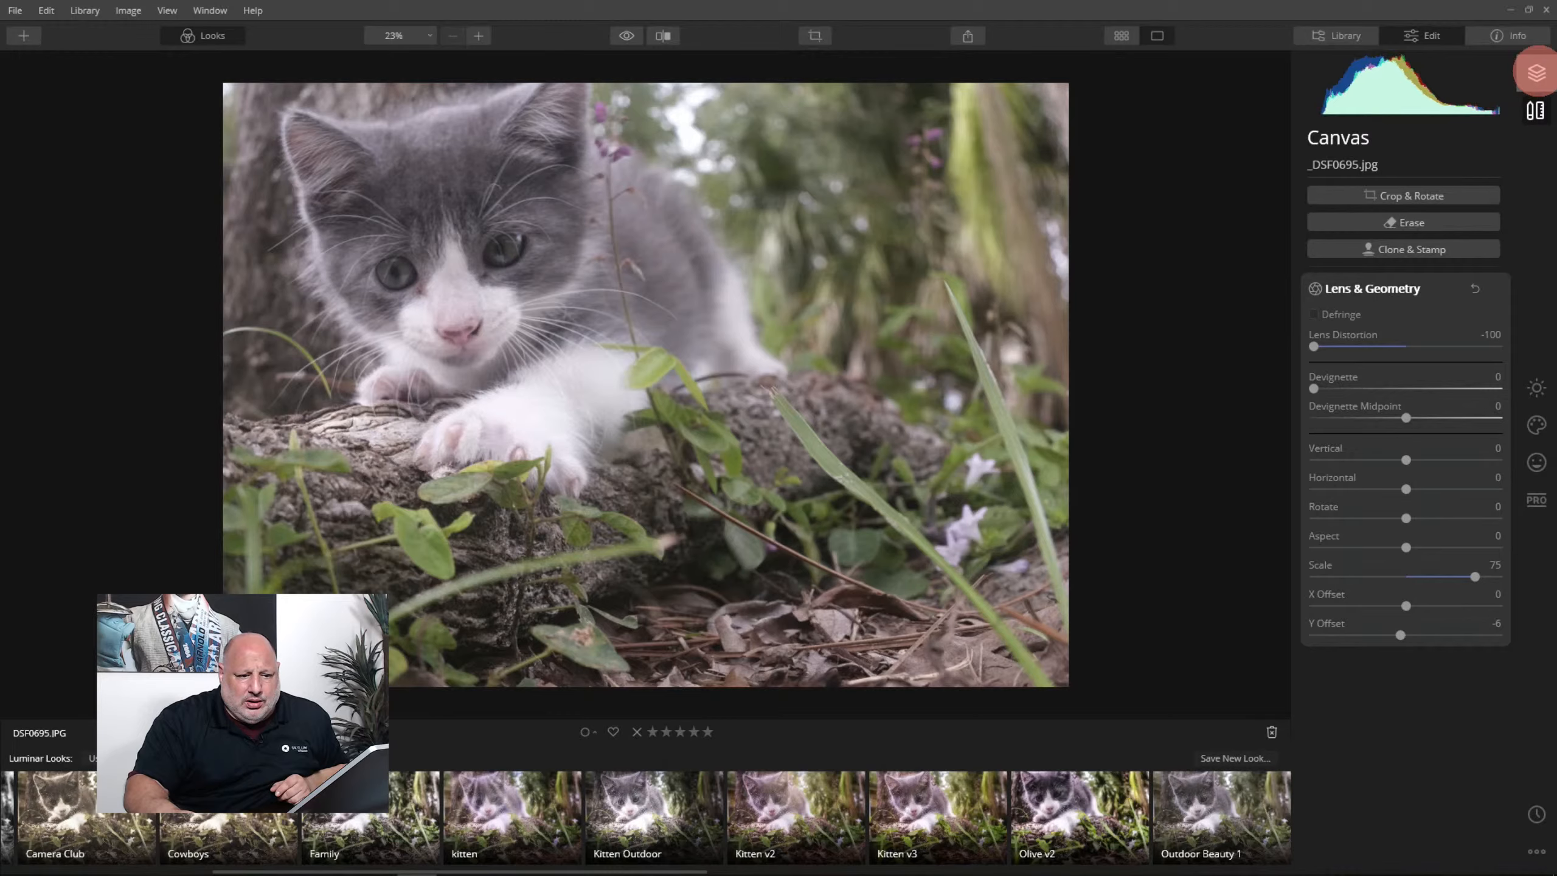
left_click(1536, 73)
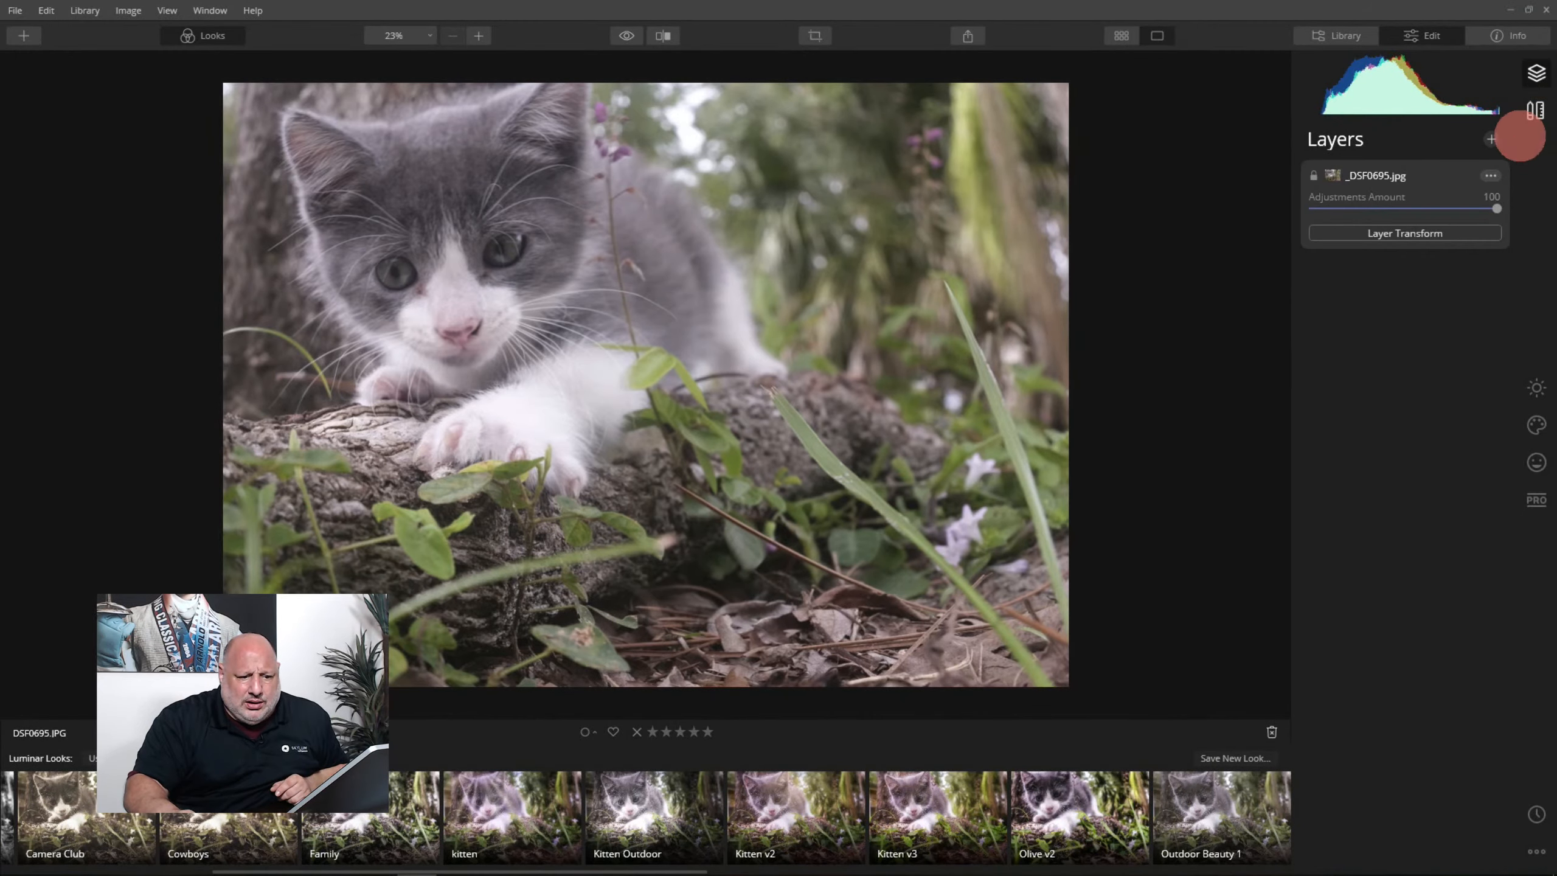
left_click(1492, 139)
left_click(1513, 156)
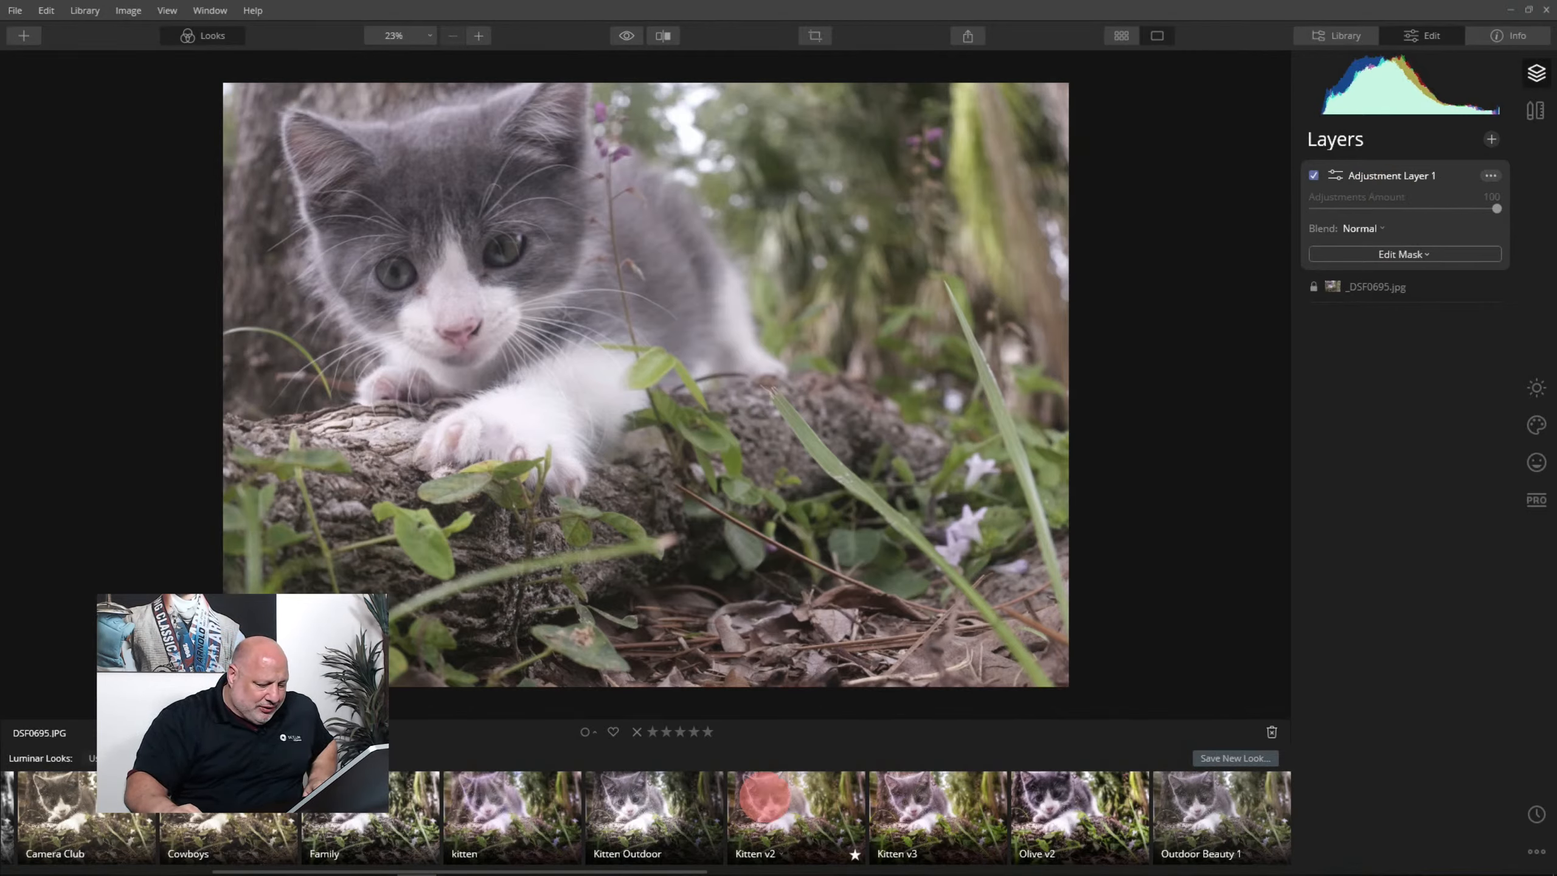
left_click(1079, 796)
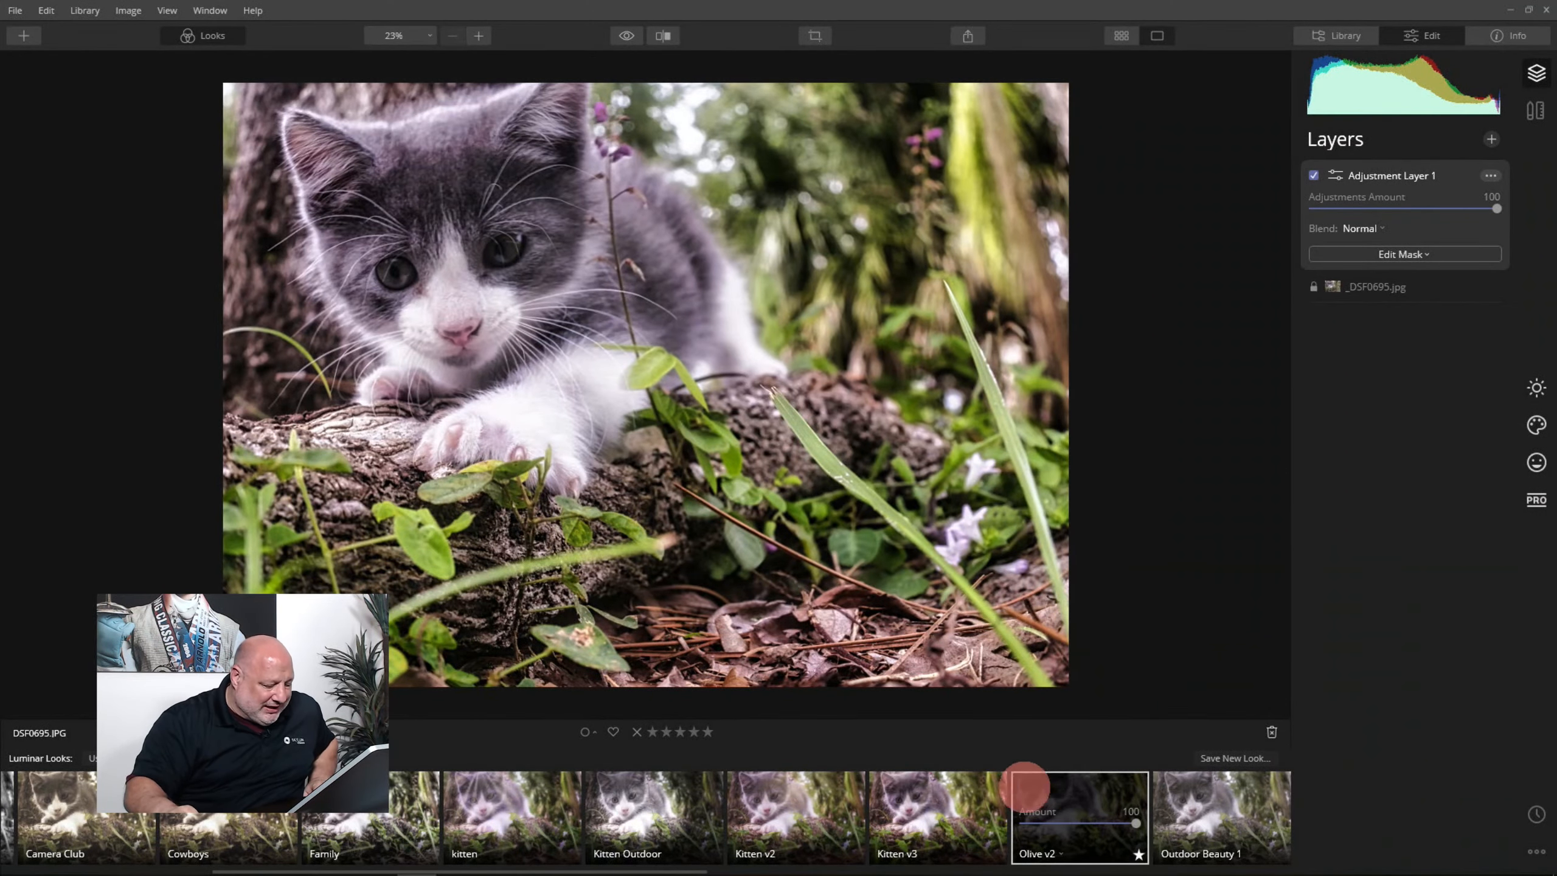
left_click(637, 805)
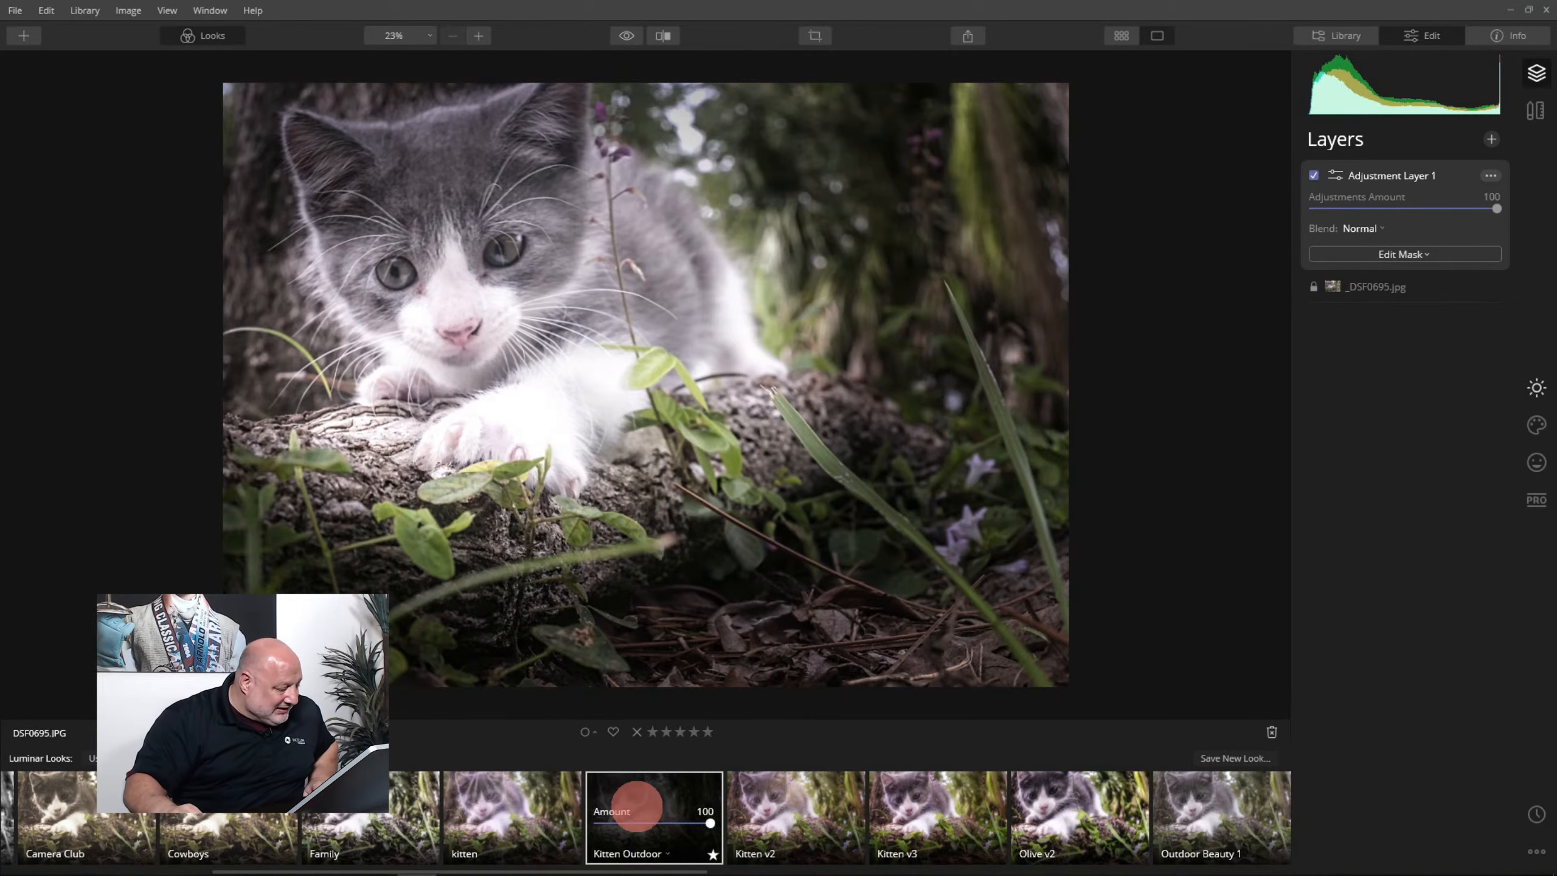
- Try the Family look on the adjustment layer and revert the photo to the original image through its edit history
left_click(407, 797)
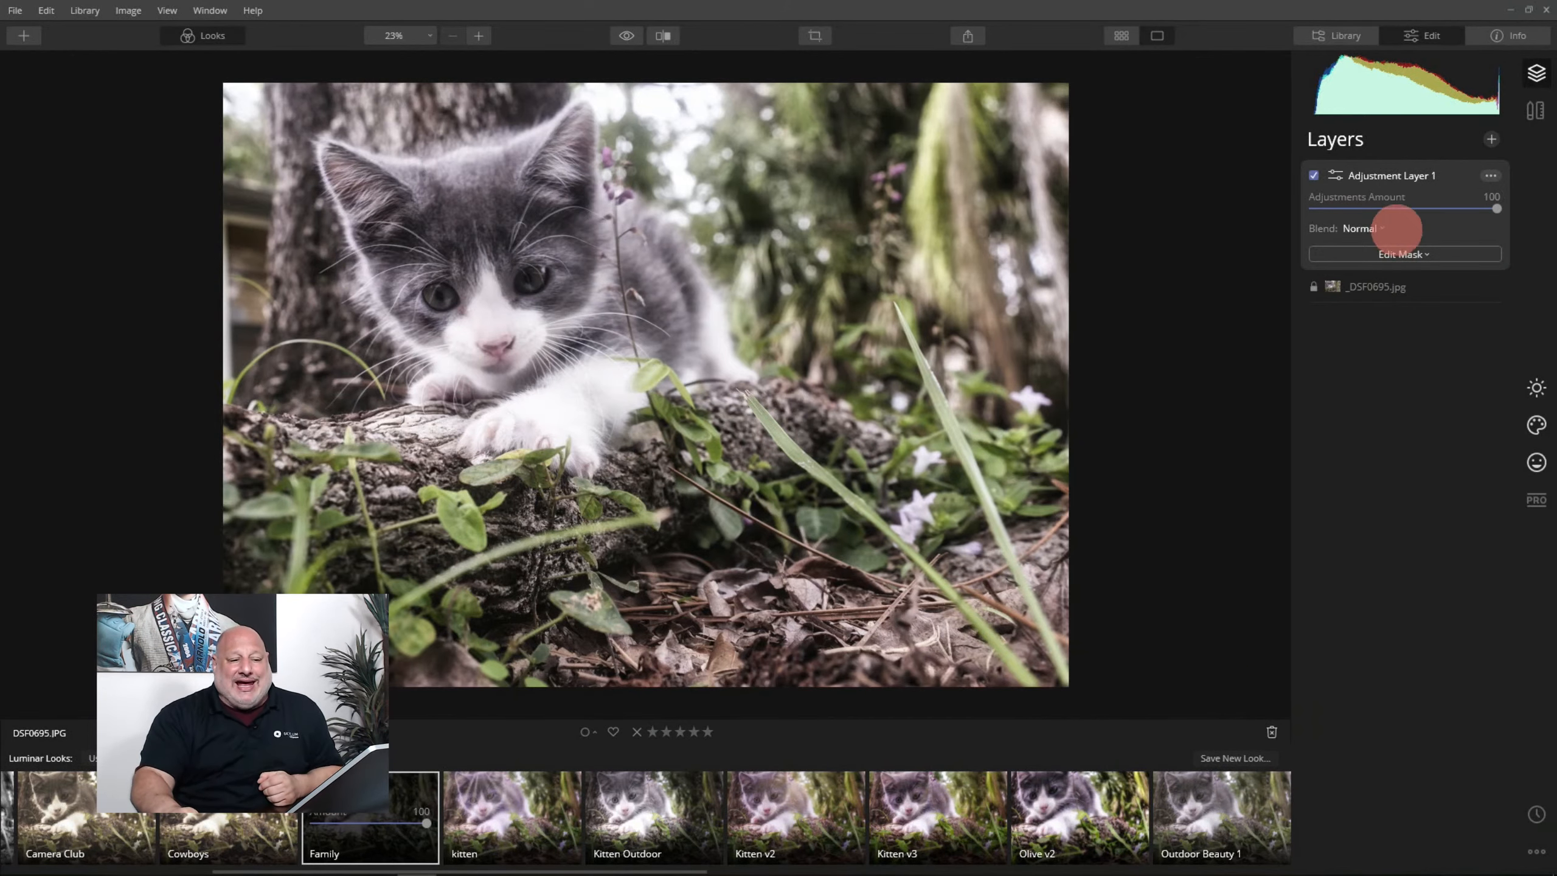
left_click(1536, 813)
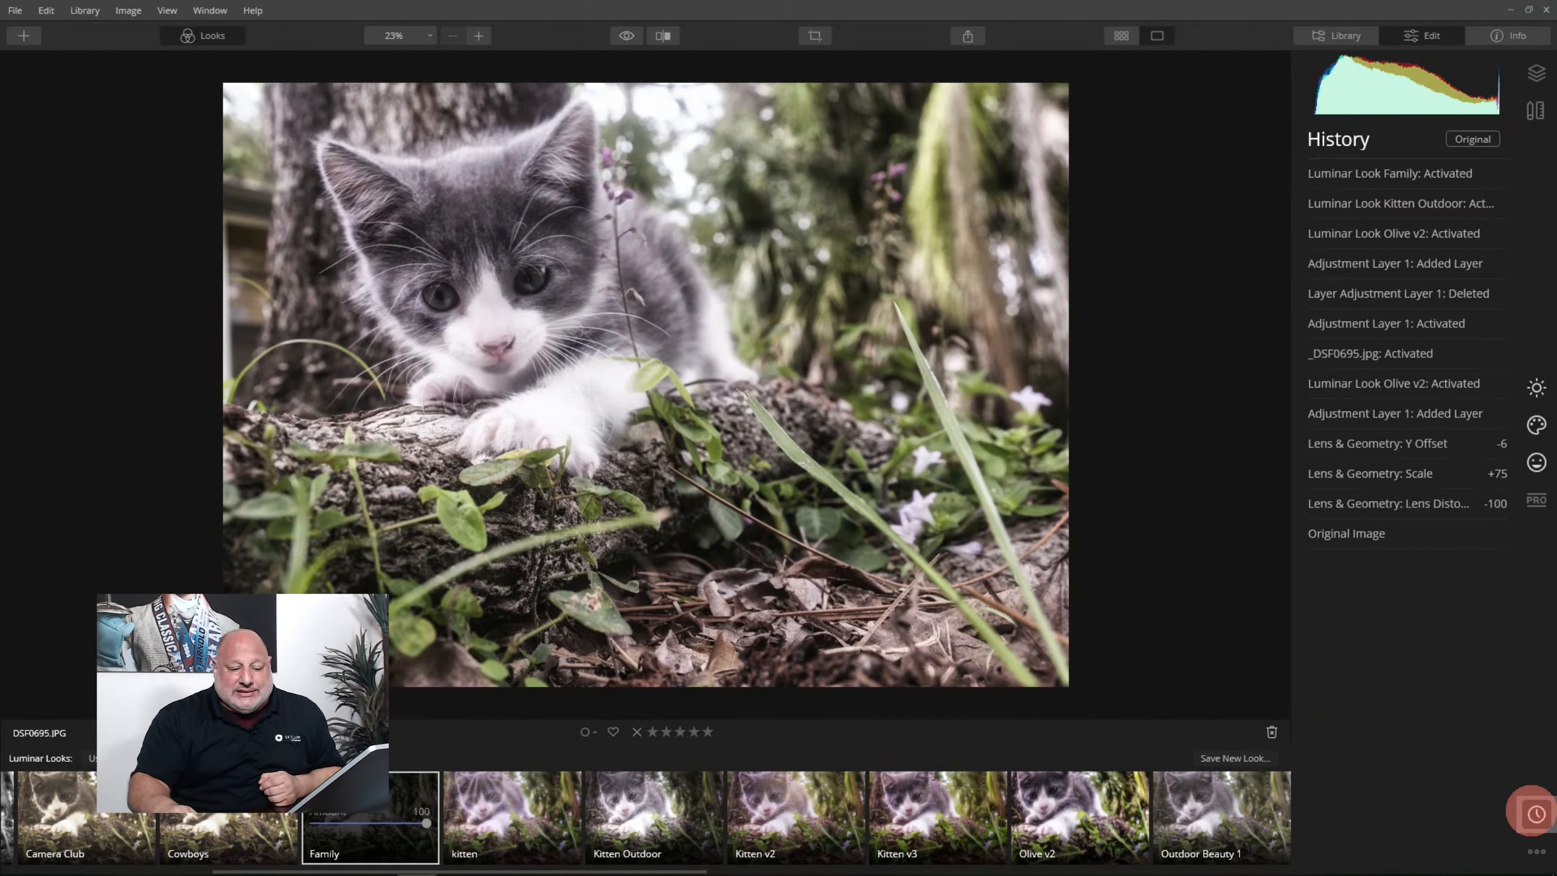
left_click(1372, 531)
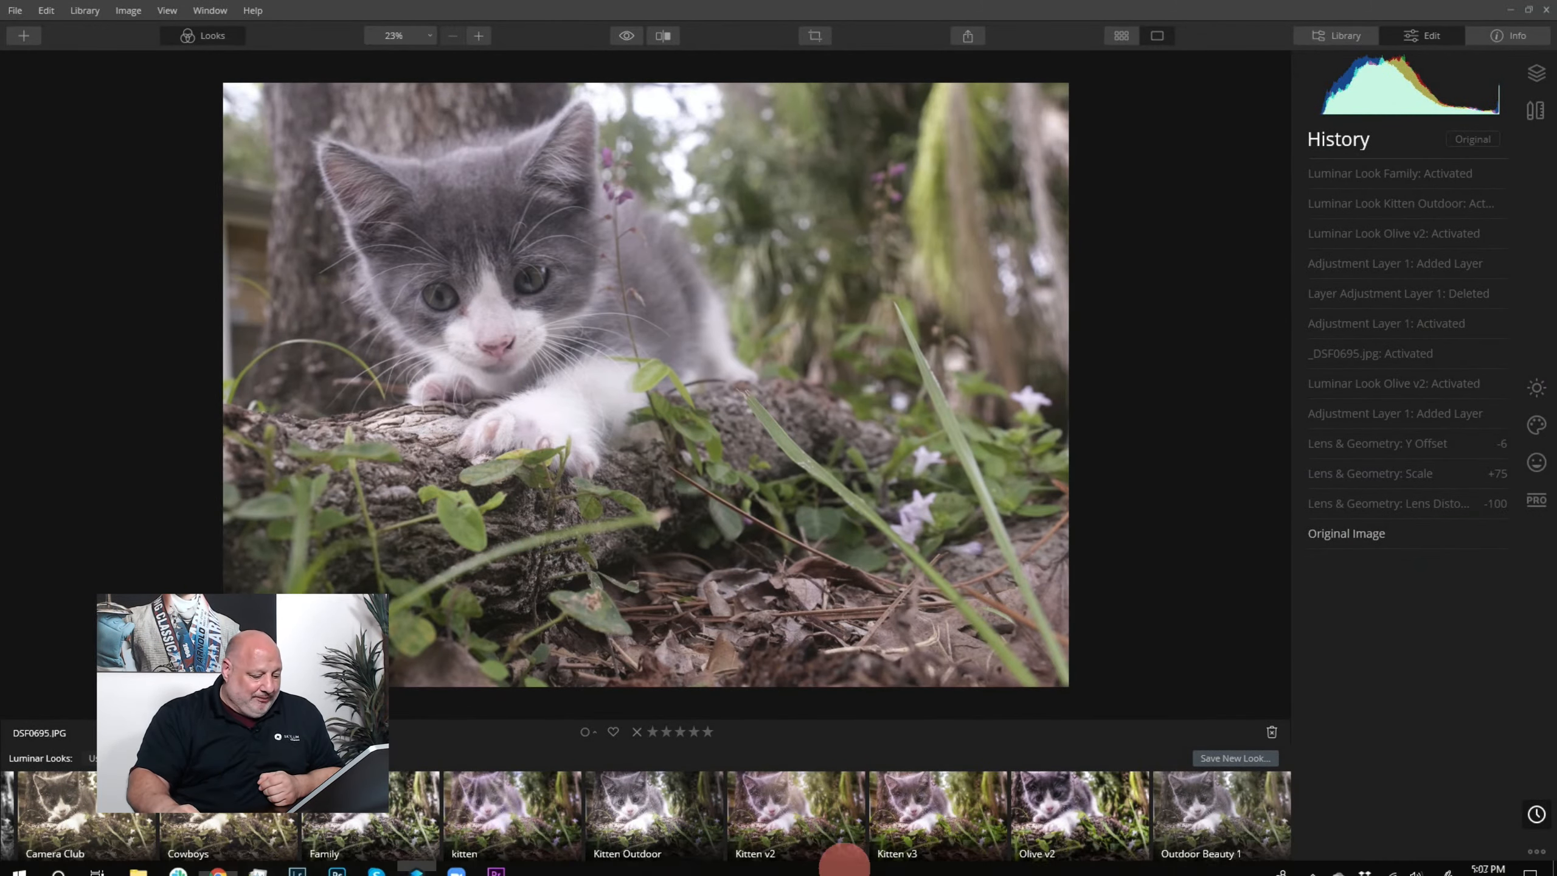
- Apply the Olive v2 look directly to the photo and examine its Lens & Geometry settings, especially Lens Distortion
left_click(1090, 801)
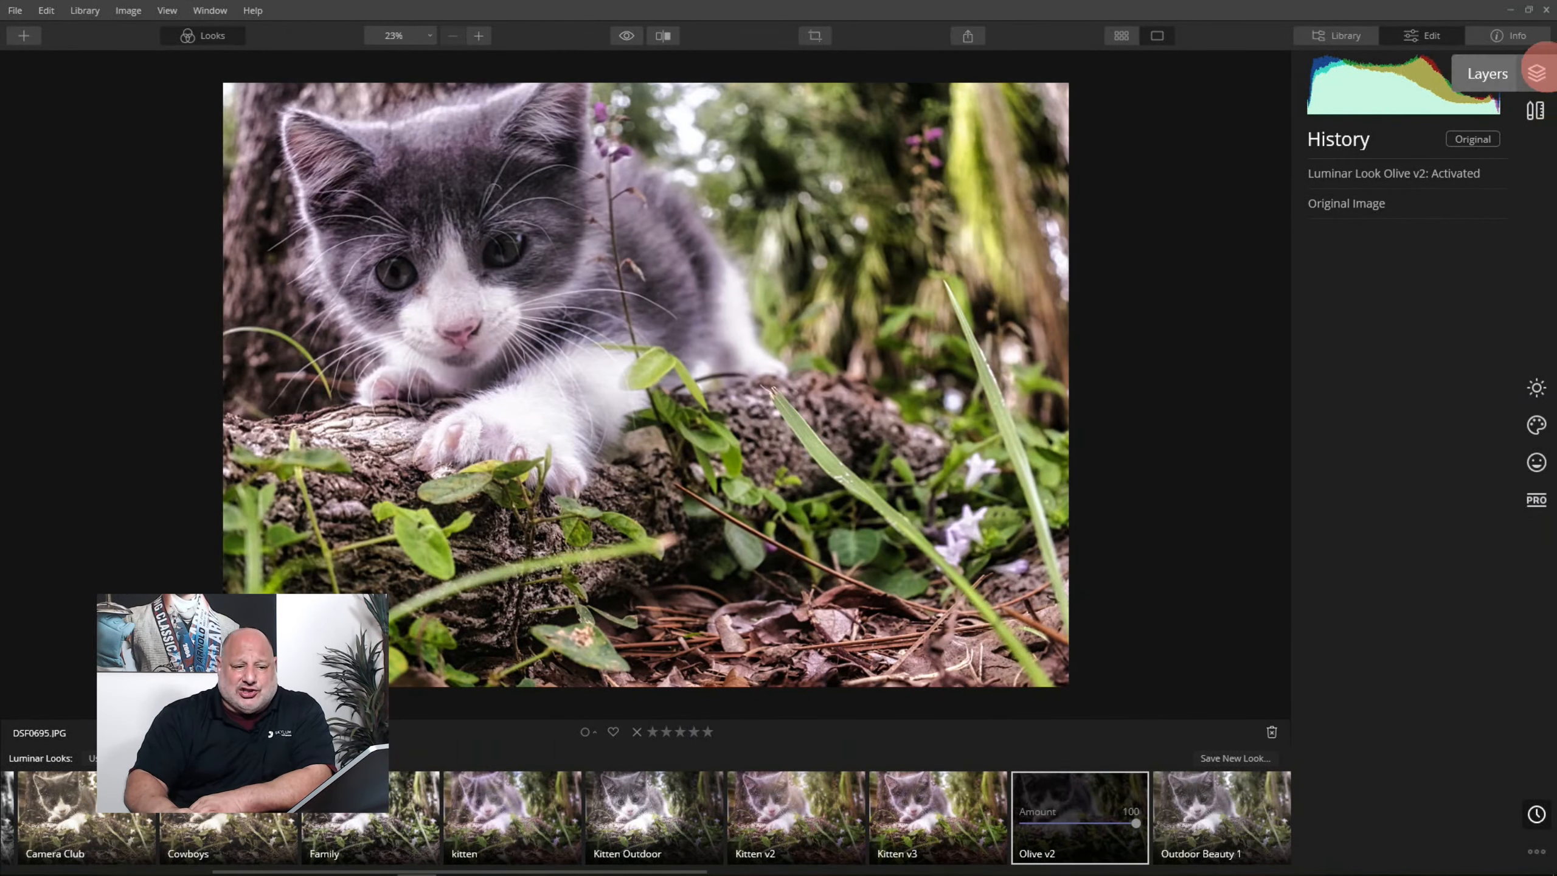
left_click(1536, 72)
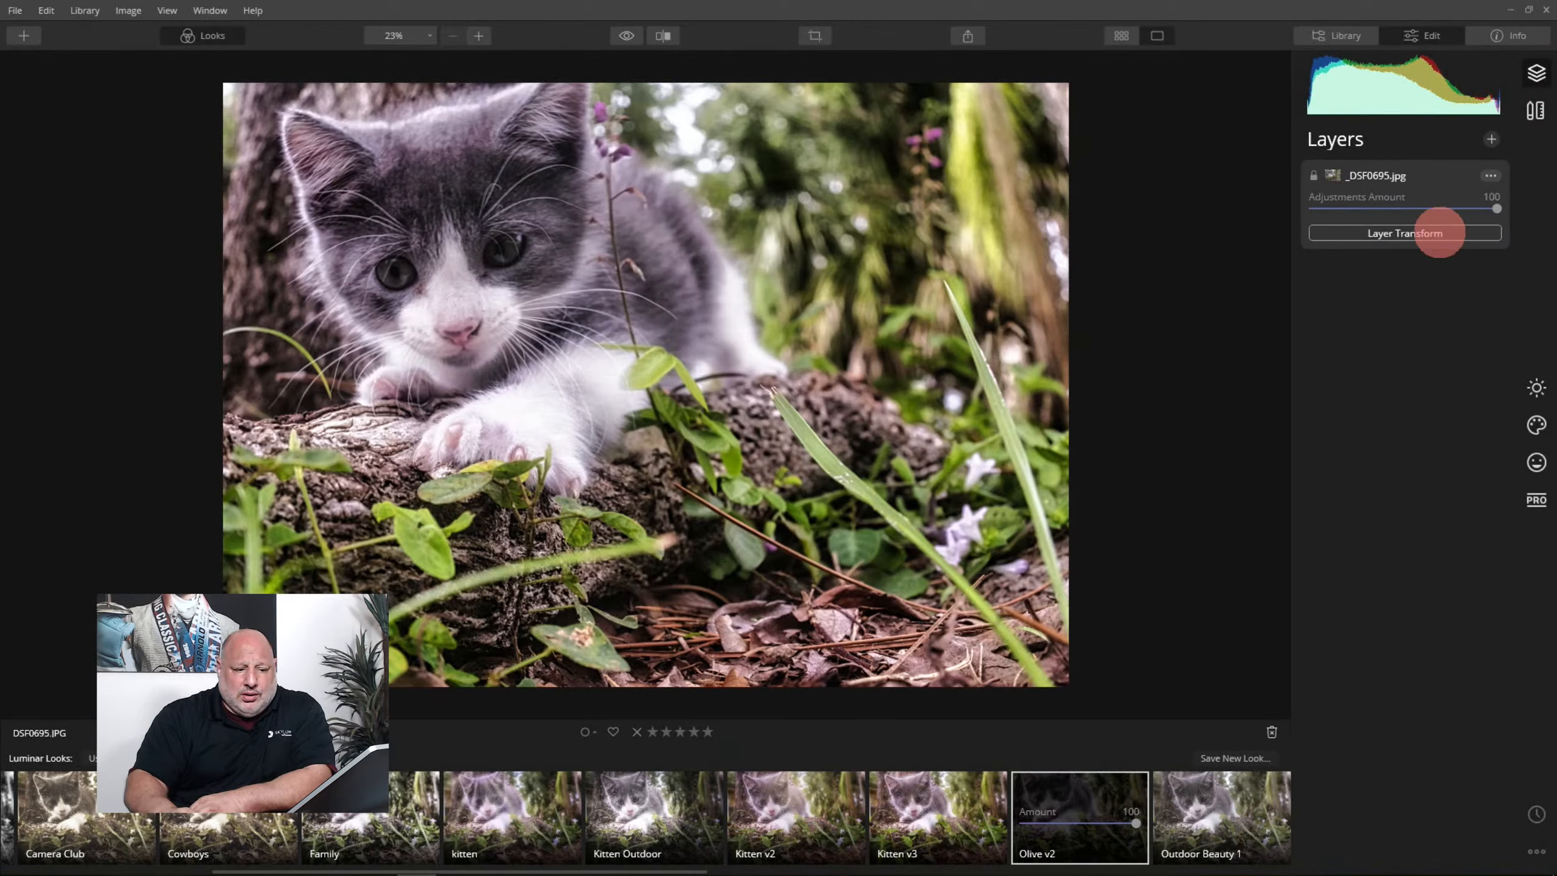
left_click(1536, 111)
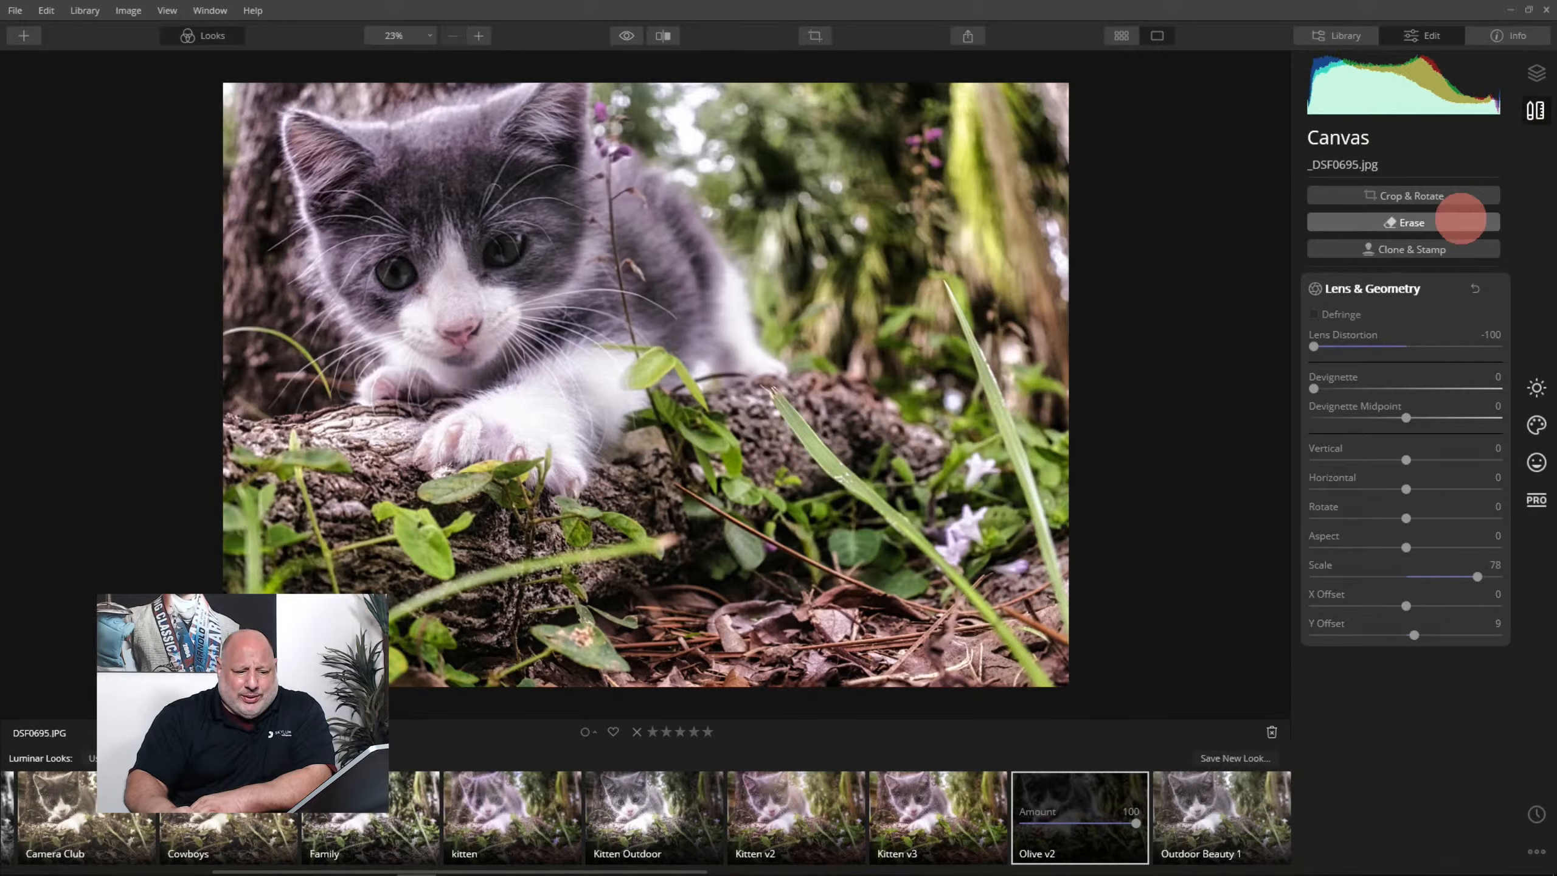
left_click_drag(1421, 352, 1318, 350)
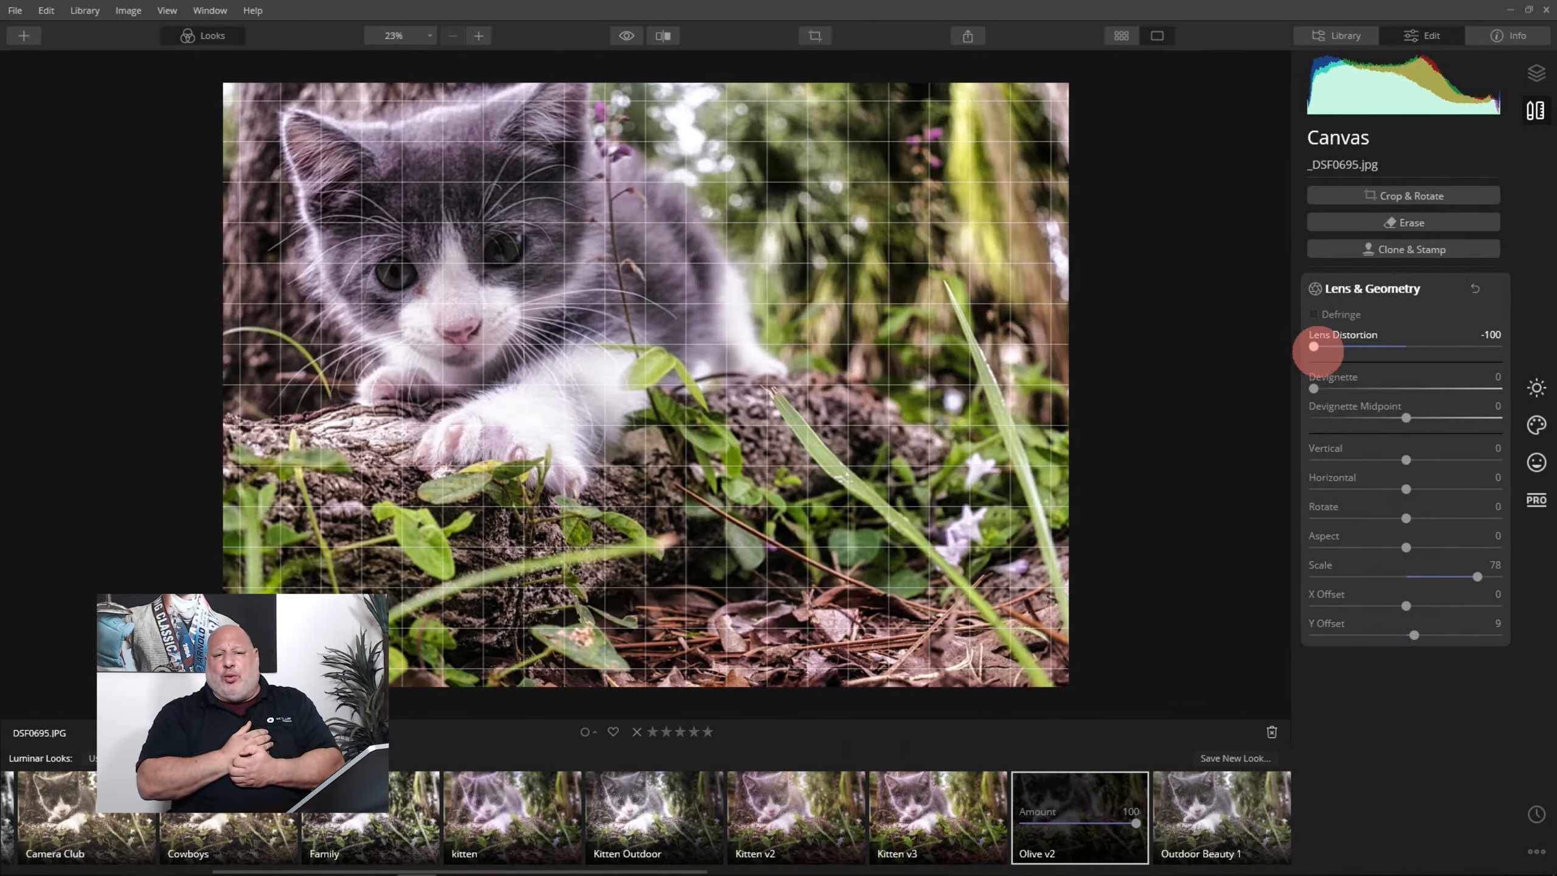
left_click_drag(1314, 348, 1312, 349)
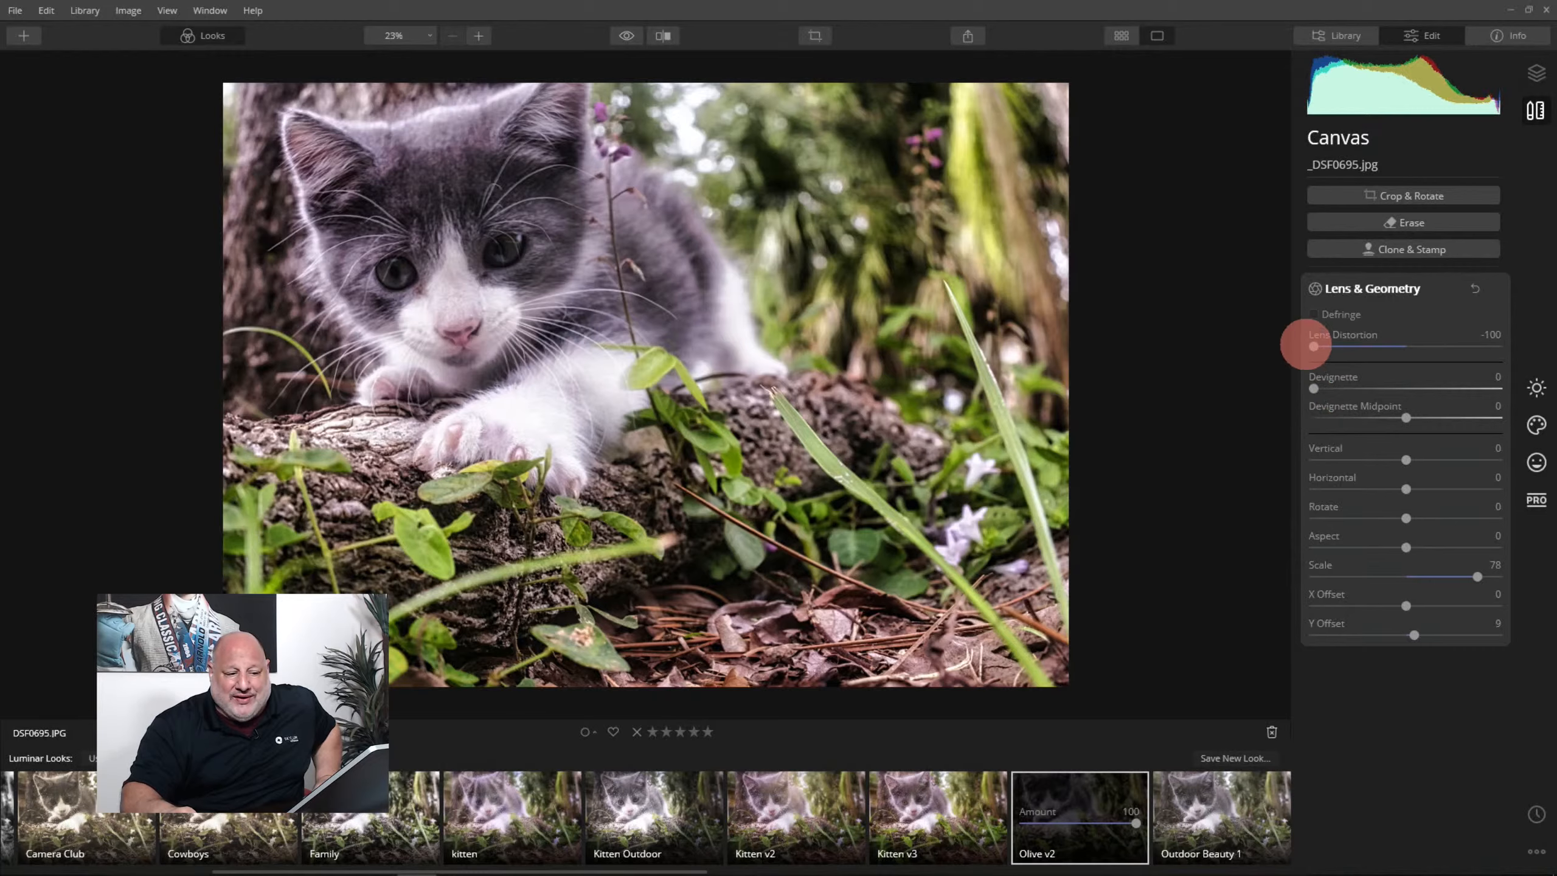
left_click_drag(1305, 343, 1318, 344)
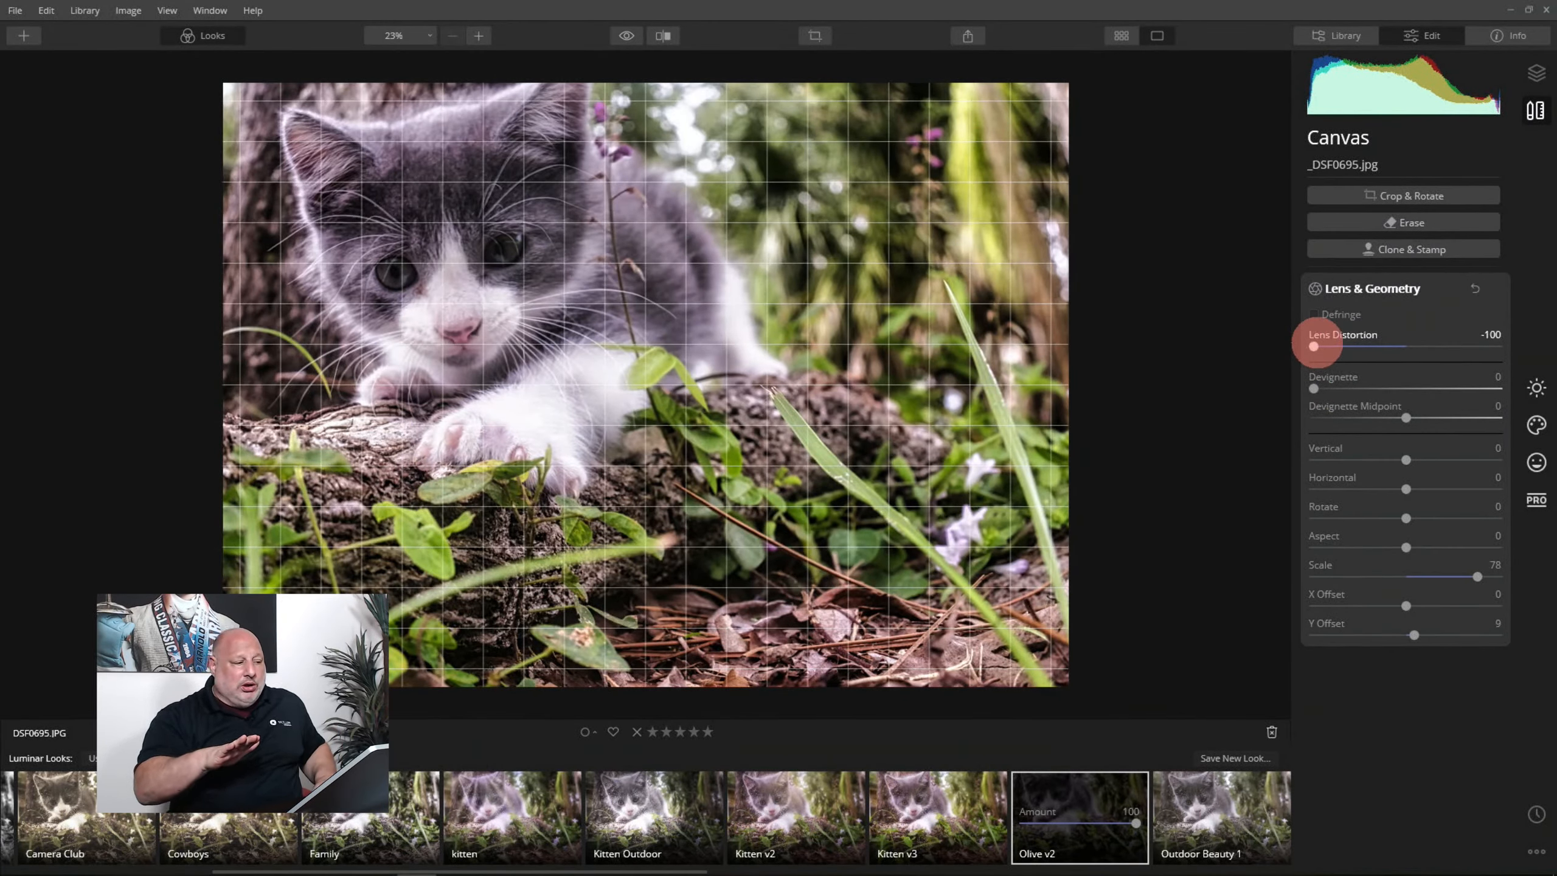
left_click_drag(1313, 345, 1223, 338)
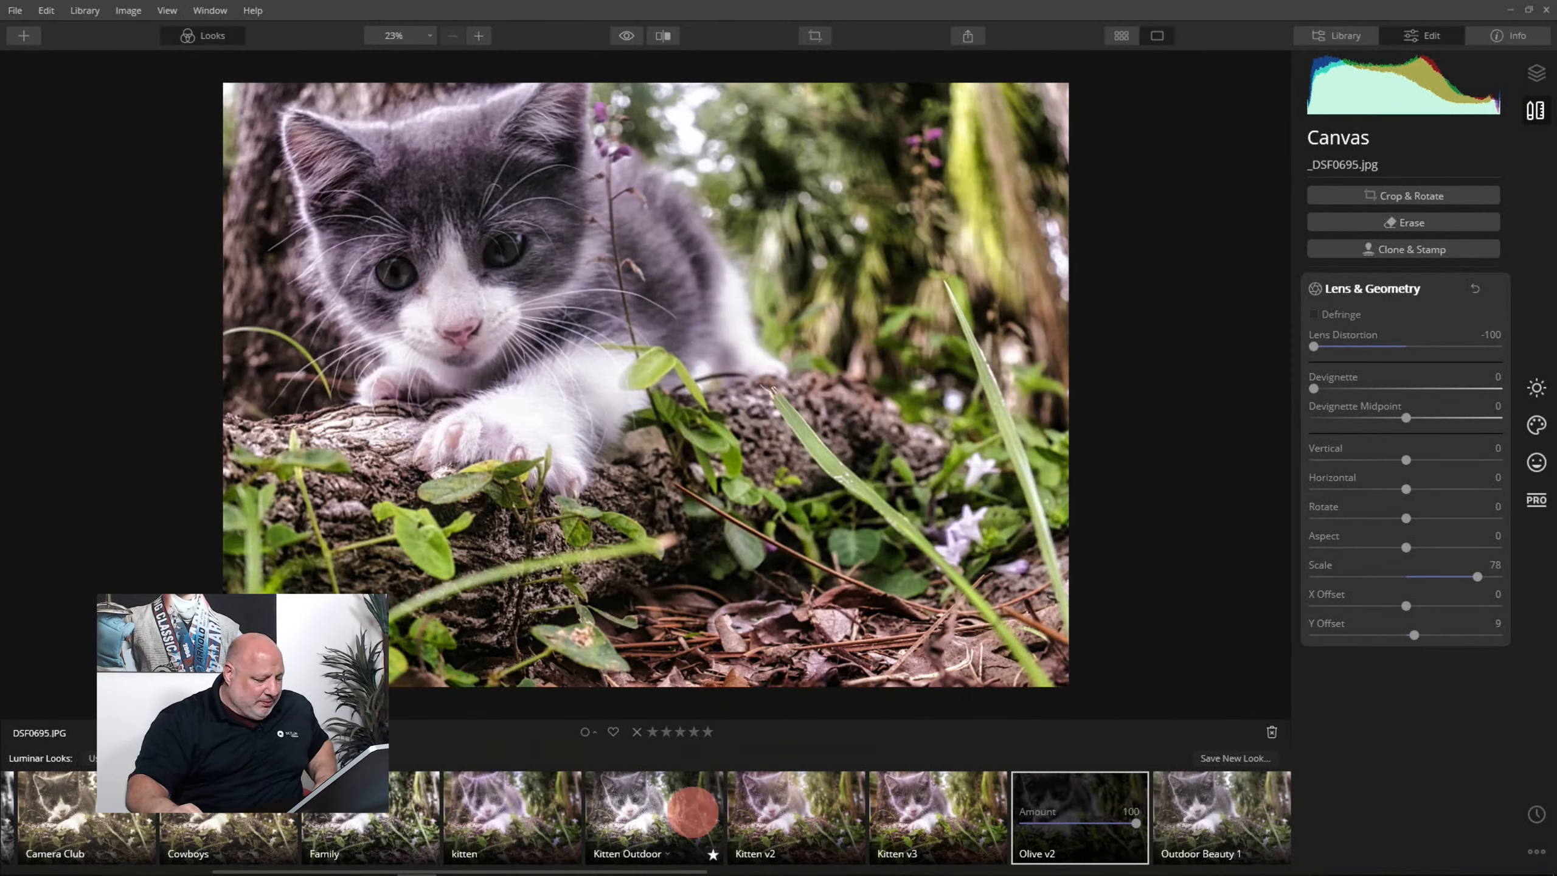
- Apply the Family look directly to the photo and set its Lens Distortion to -100
left_click(354, 822)
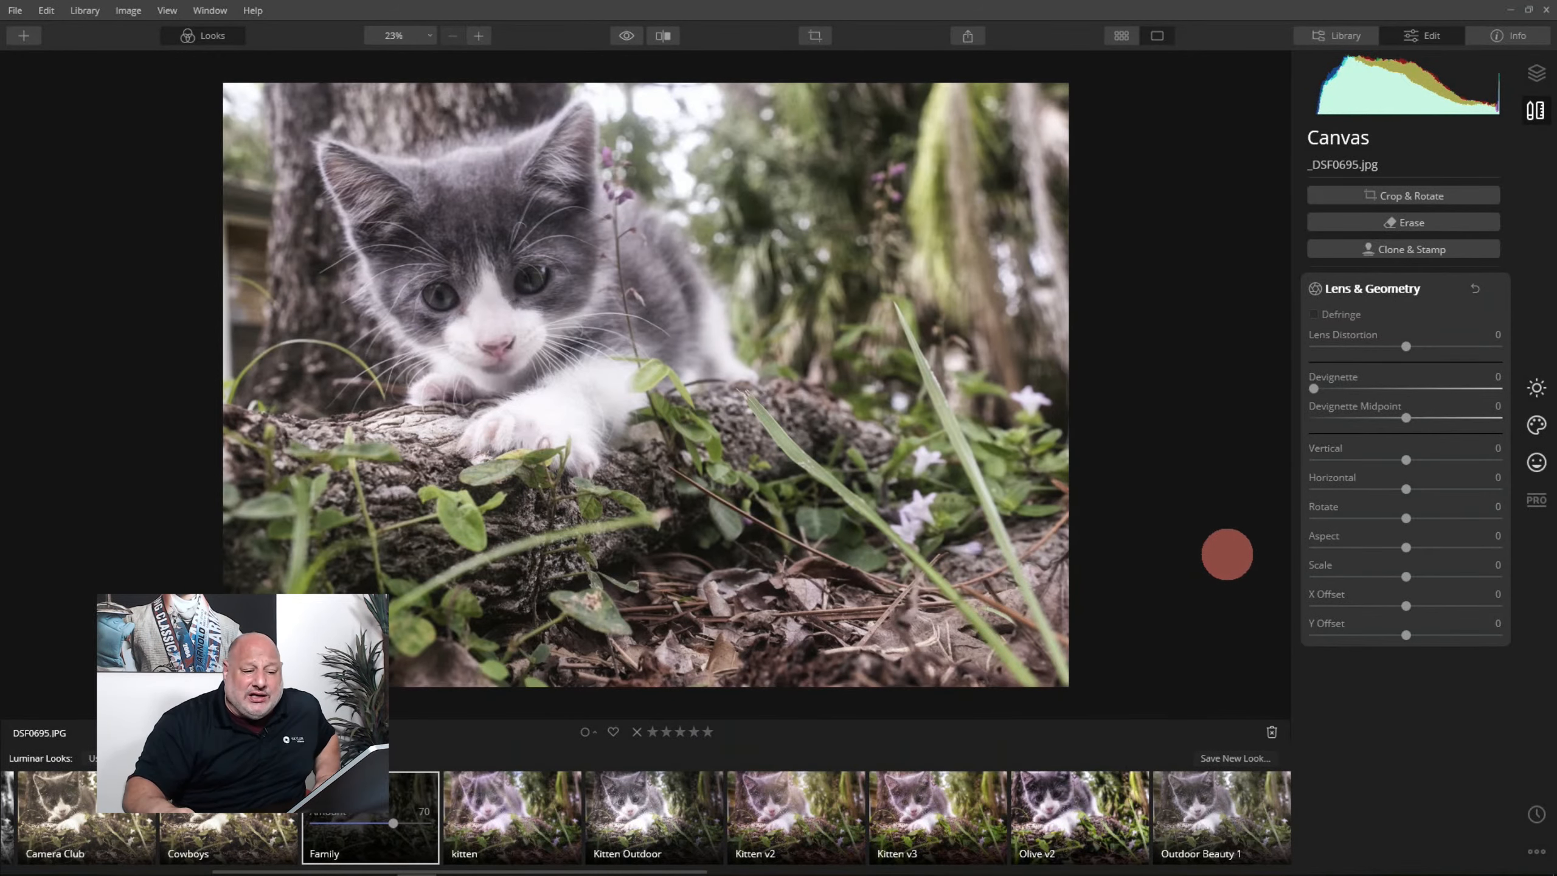
left_click_drag(1406, 346, 1290, 349)
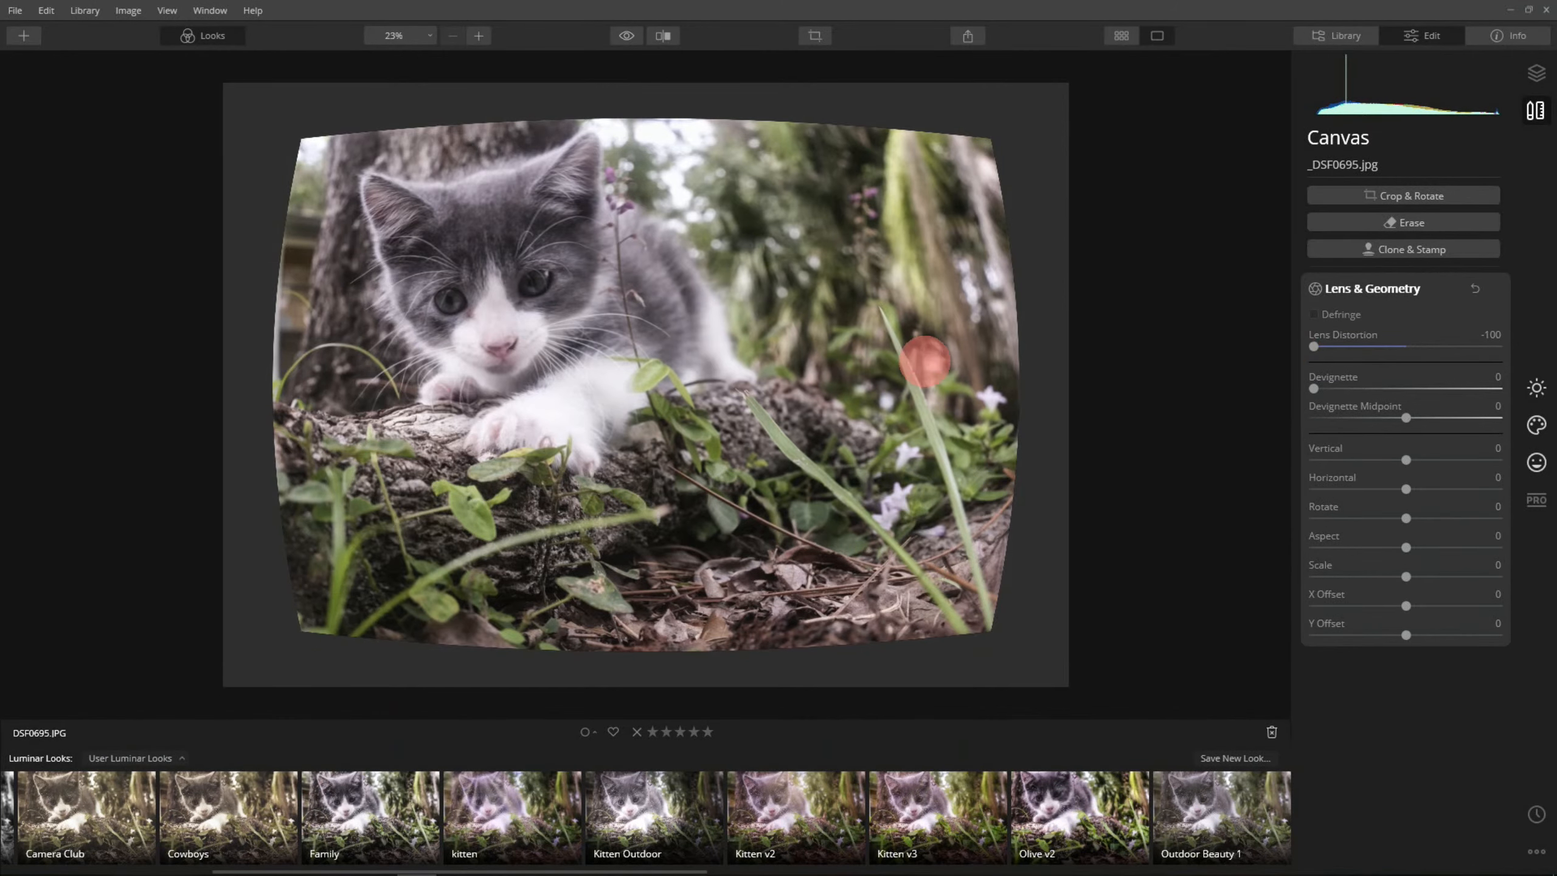
left_click(1314, 347)
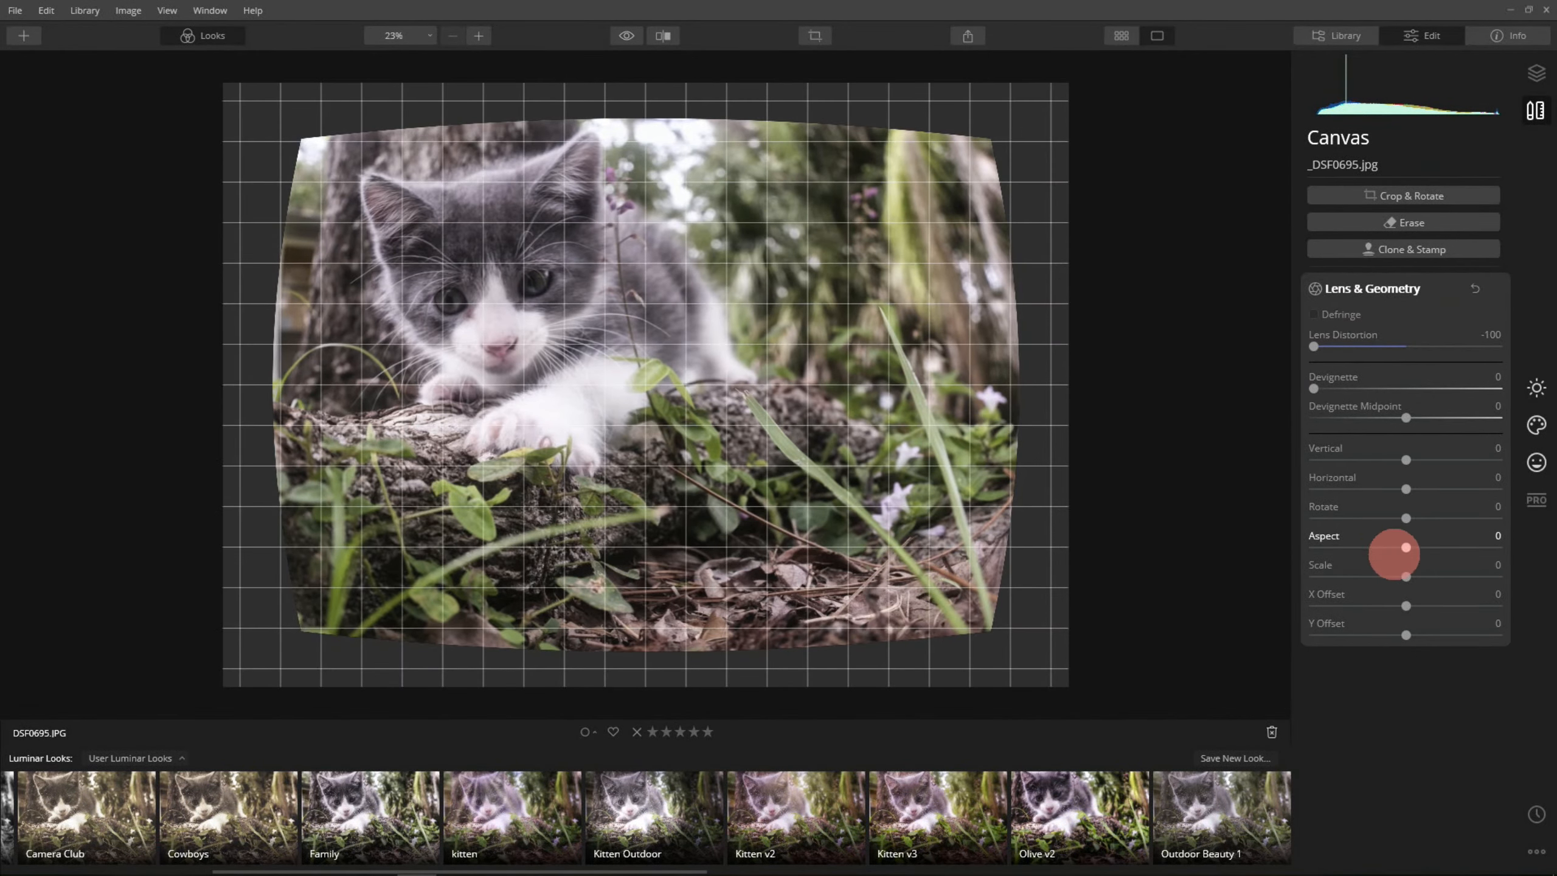
- Fill the frame after the distortion correction by setting the Lens & Geometry Scale to 79 and Y Offset to 5
left_click_drag(1405, 576, 1475, 577)
left_click(1373, 635)
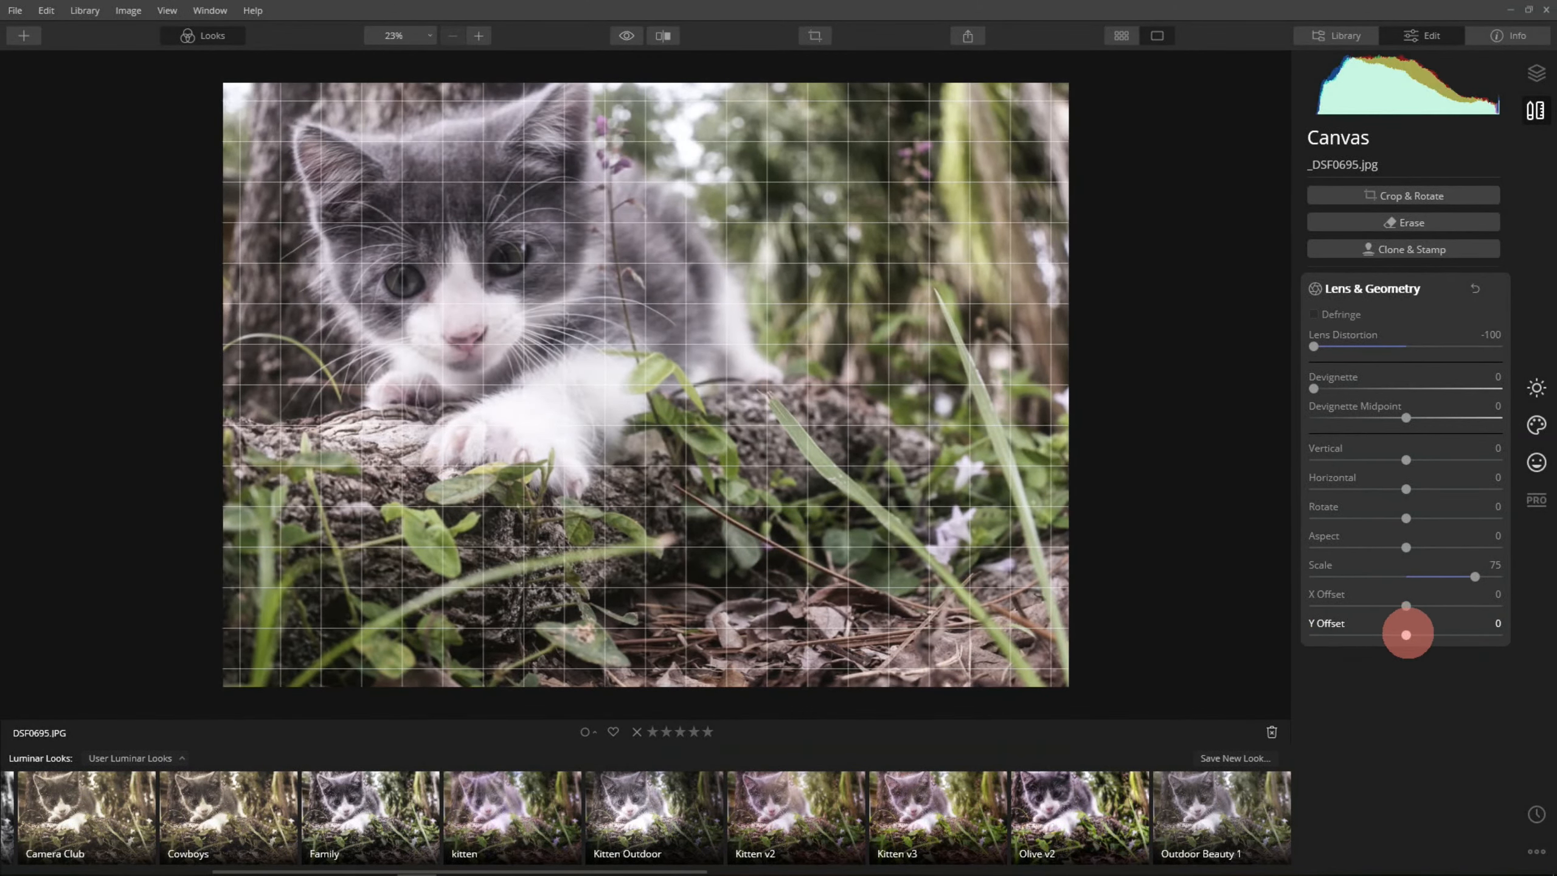
mouse_move(1406, 635)
left_mouse_down()
mouse_move(1373, 637)
mouse_move(1441, 635)
mouse_move(1389, 635)
mouse_move(1405, 635)
left_mouse_up()
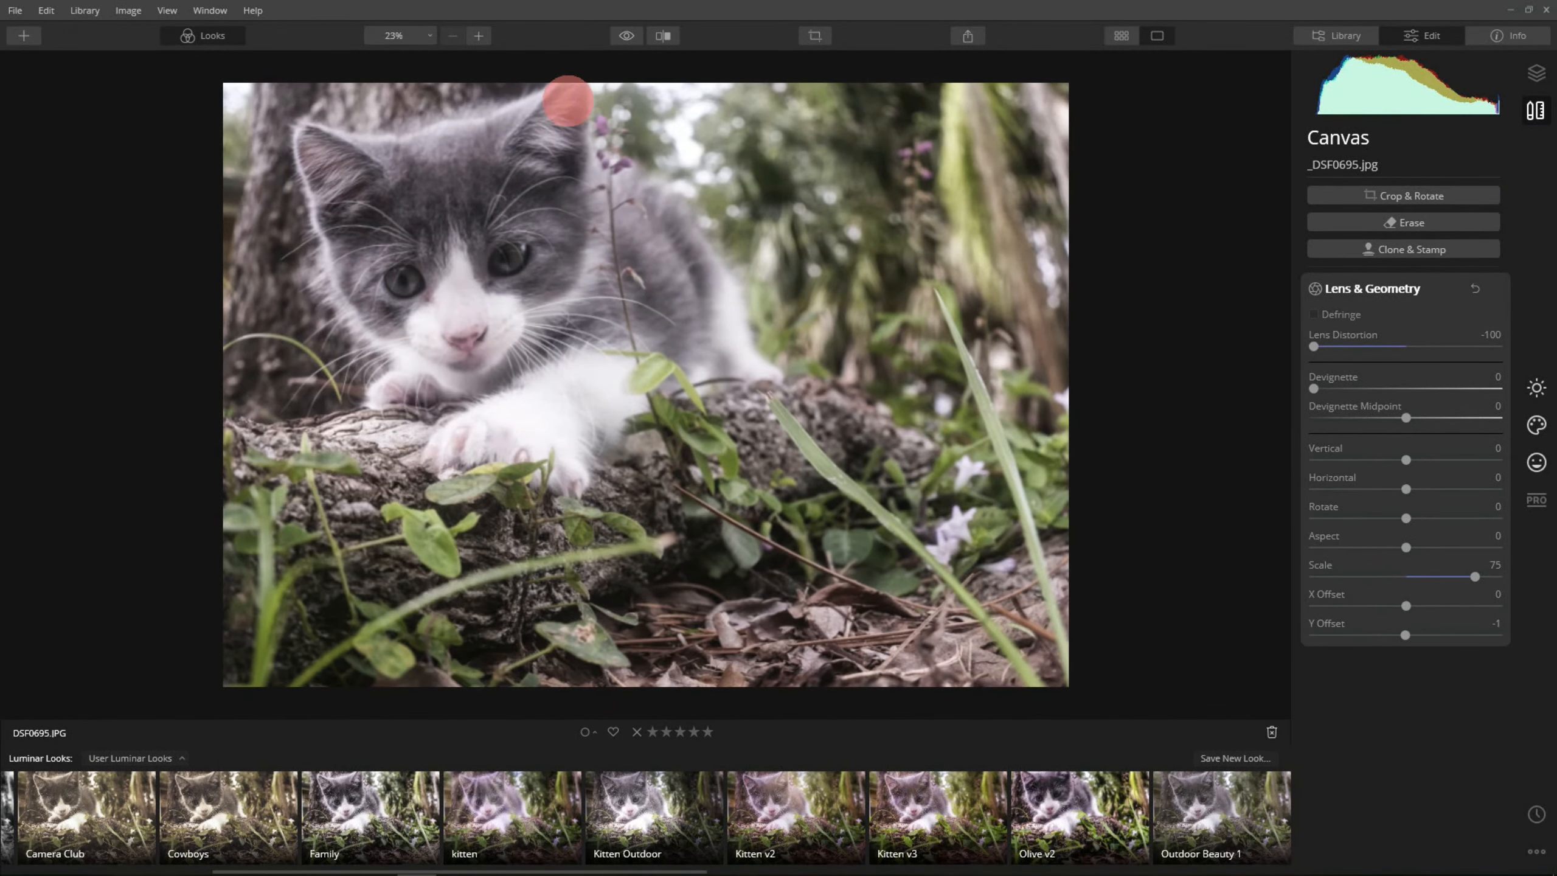
left_click_drag(1475, 577, 1479, 577)
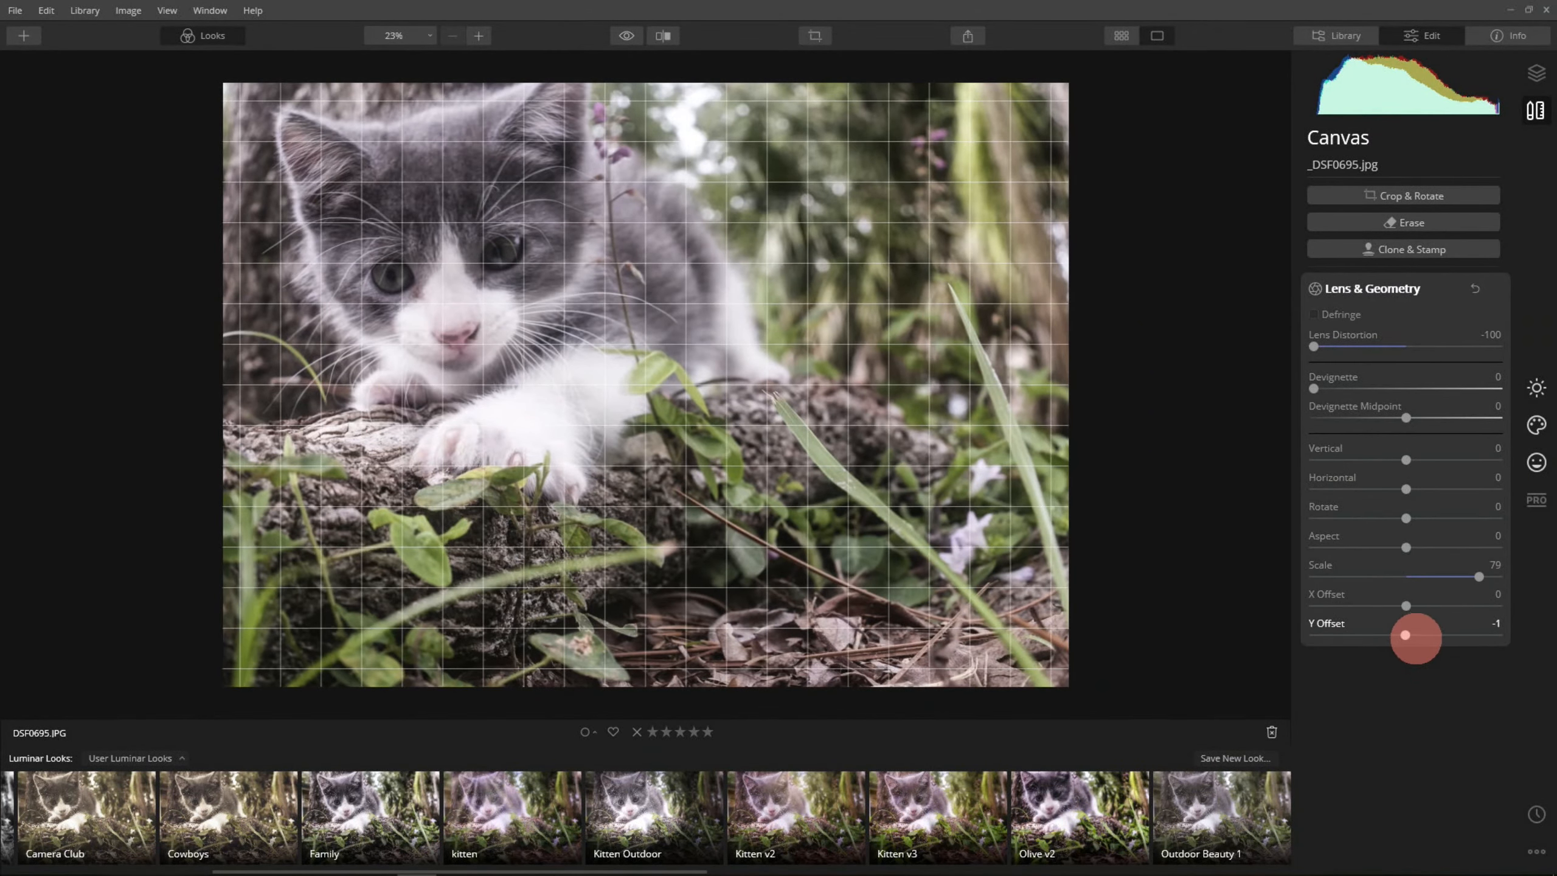
left_click_drag(1405, 636, 1411, 636)
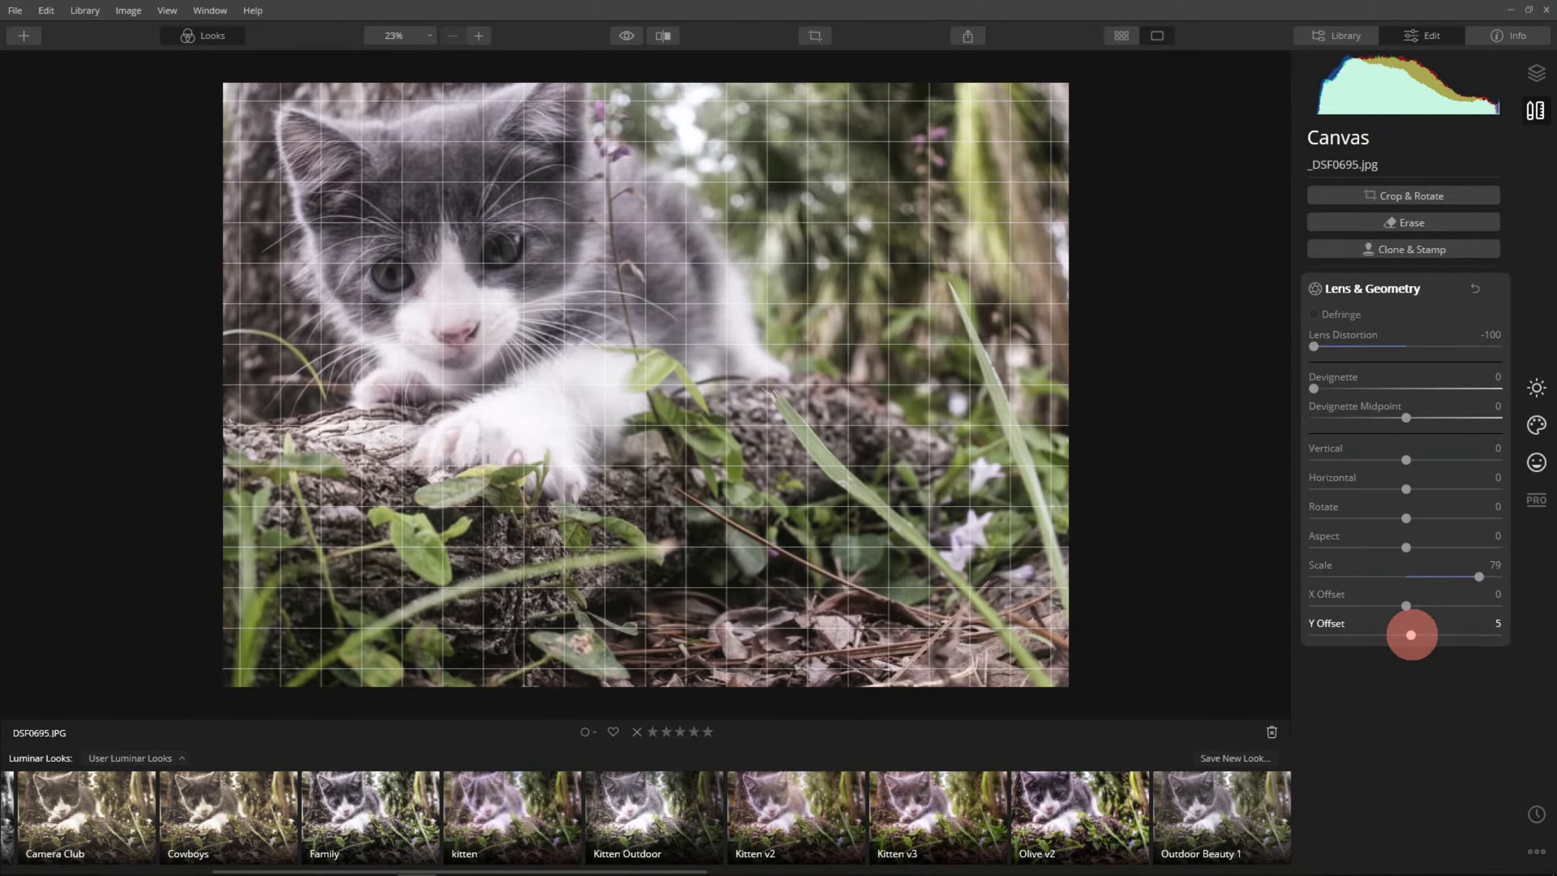
left_click_drag(1411, 635, 1410, 635)
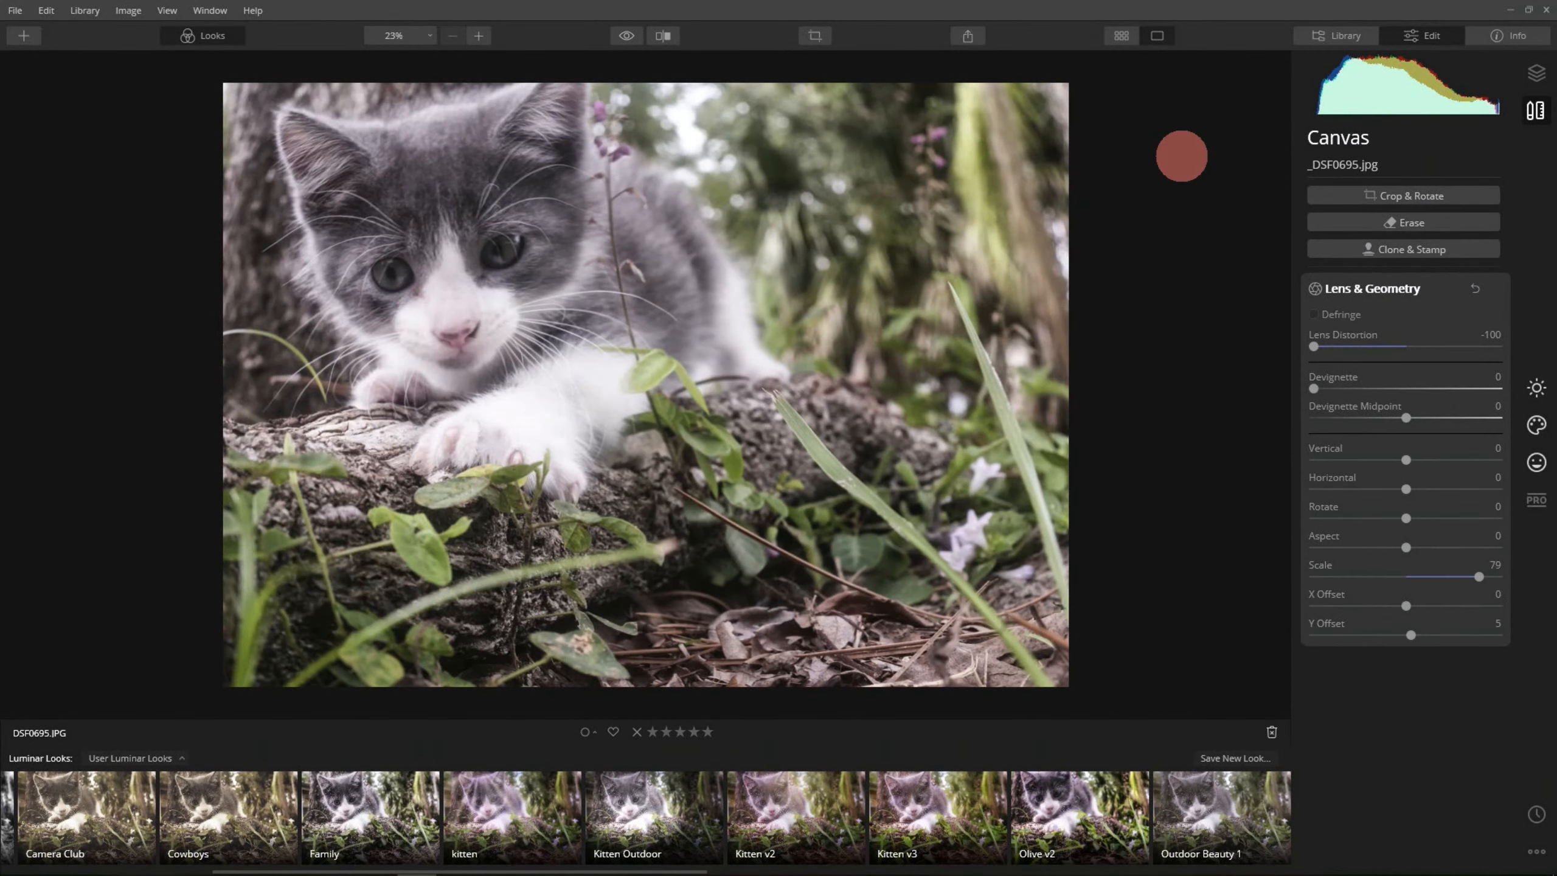
- Collapse the Lens & Geometry settings and compare the edited kitten photo with its original version
left_click(1391, 288)
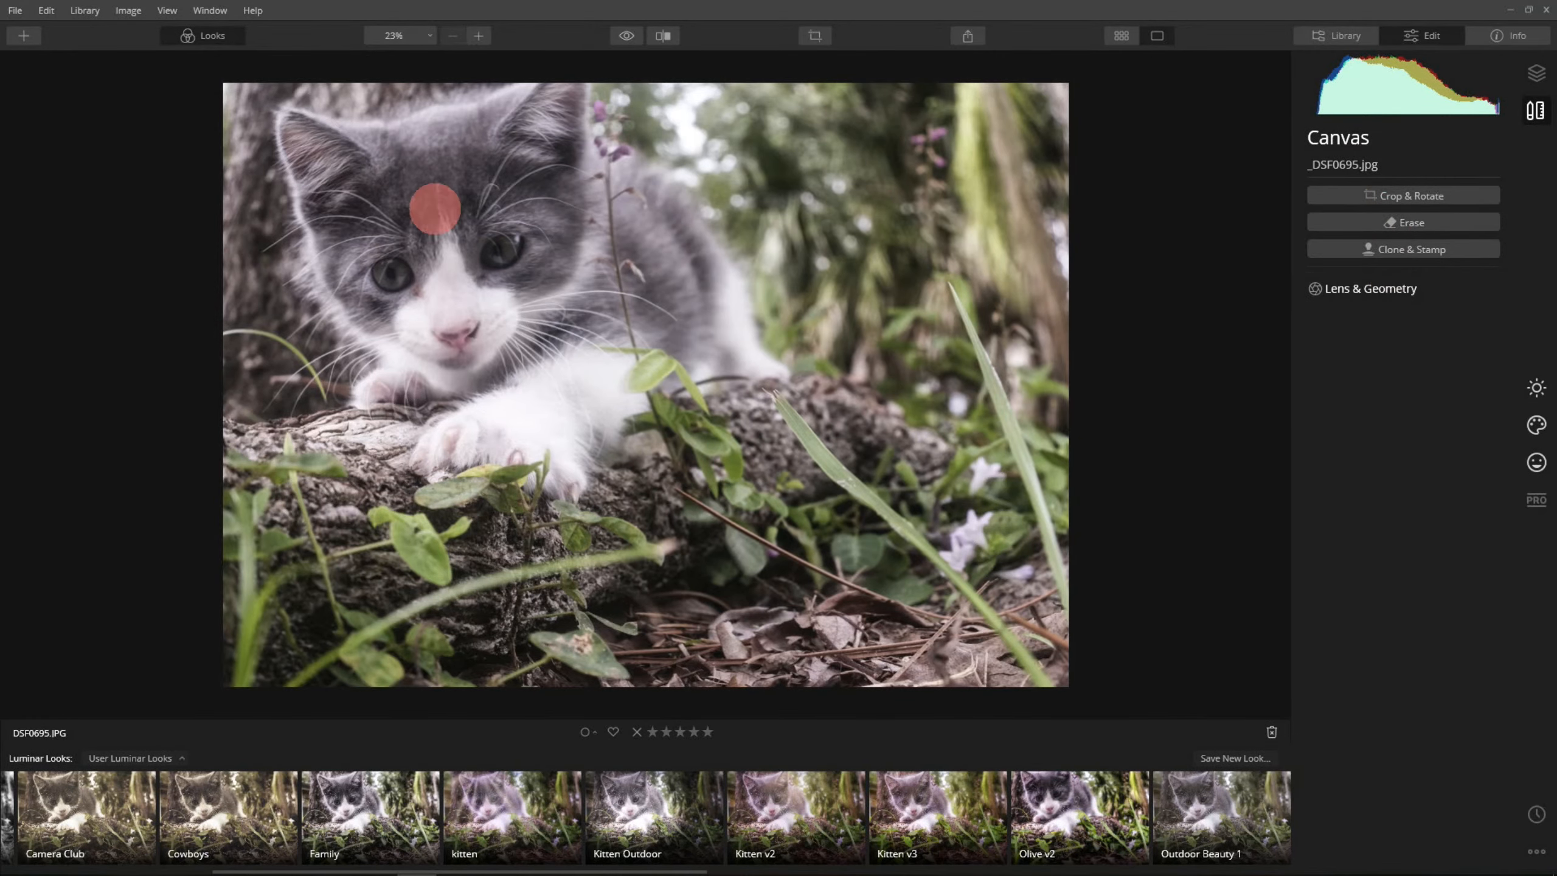
left_click(629, 35)
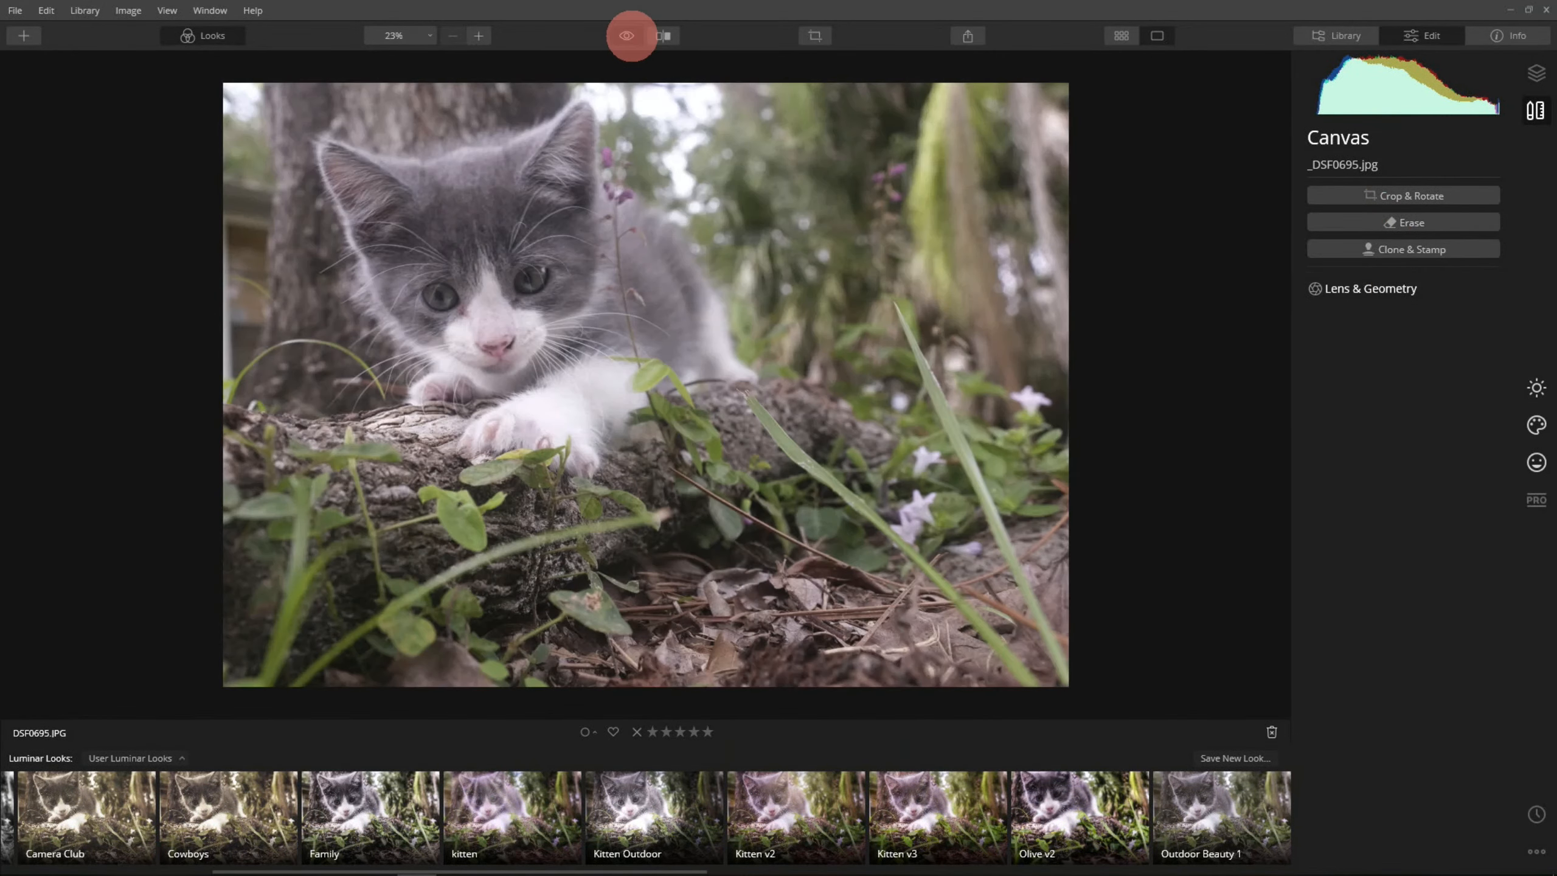
left_click(629, 36)
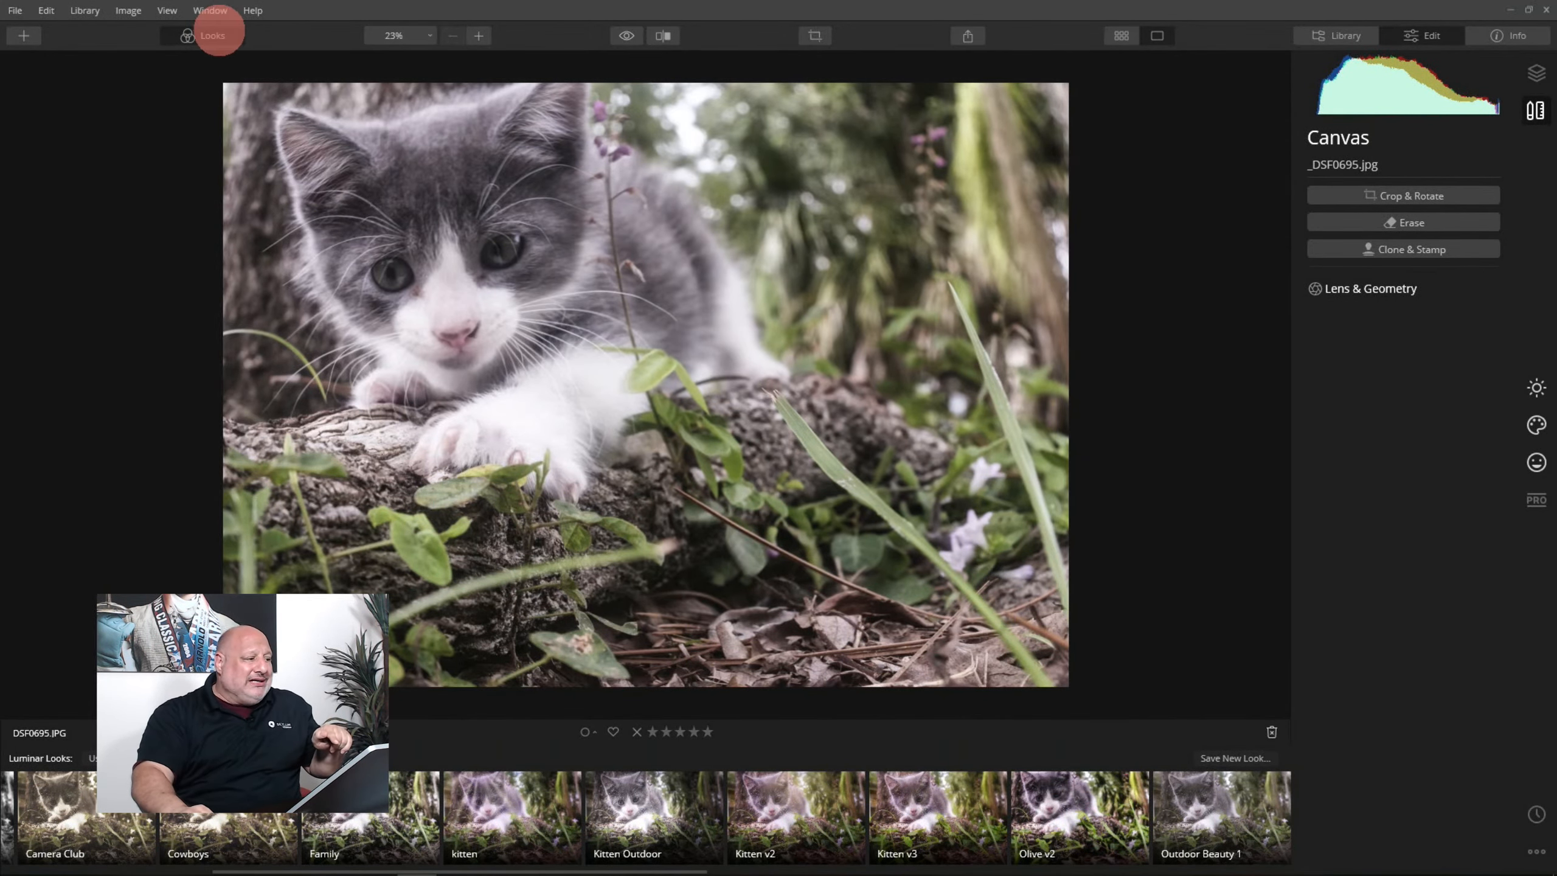
- Hide the Luminar Looks strip, view the photo's camera information and return to the Essentials editing tools
left_click(215, 34)
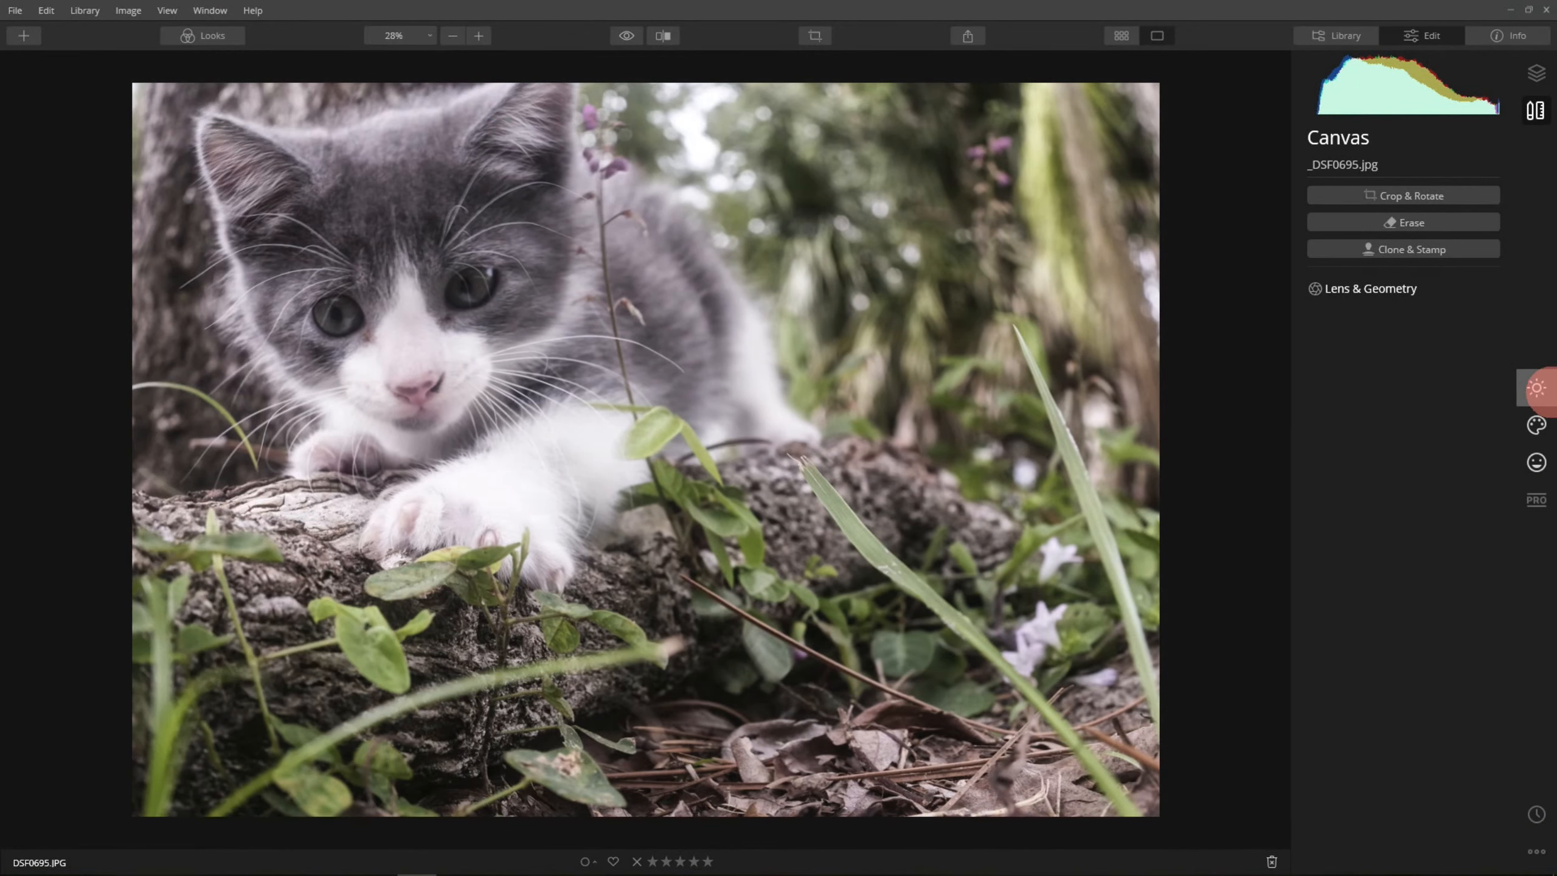
left_click(1535, 387)
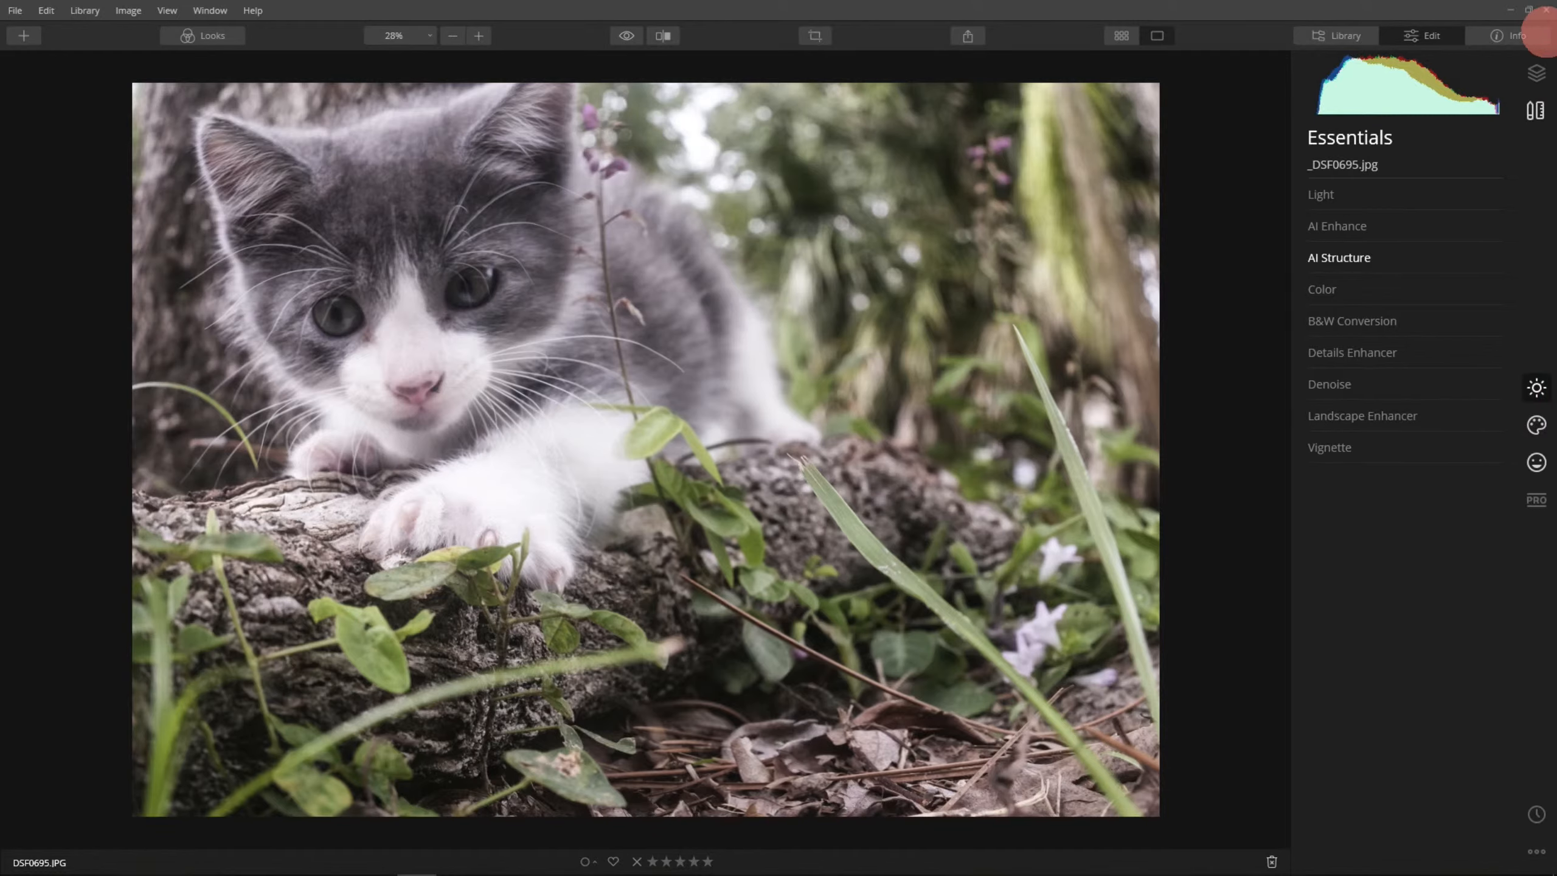
left_click(1527, 34)
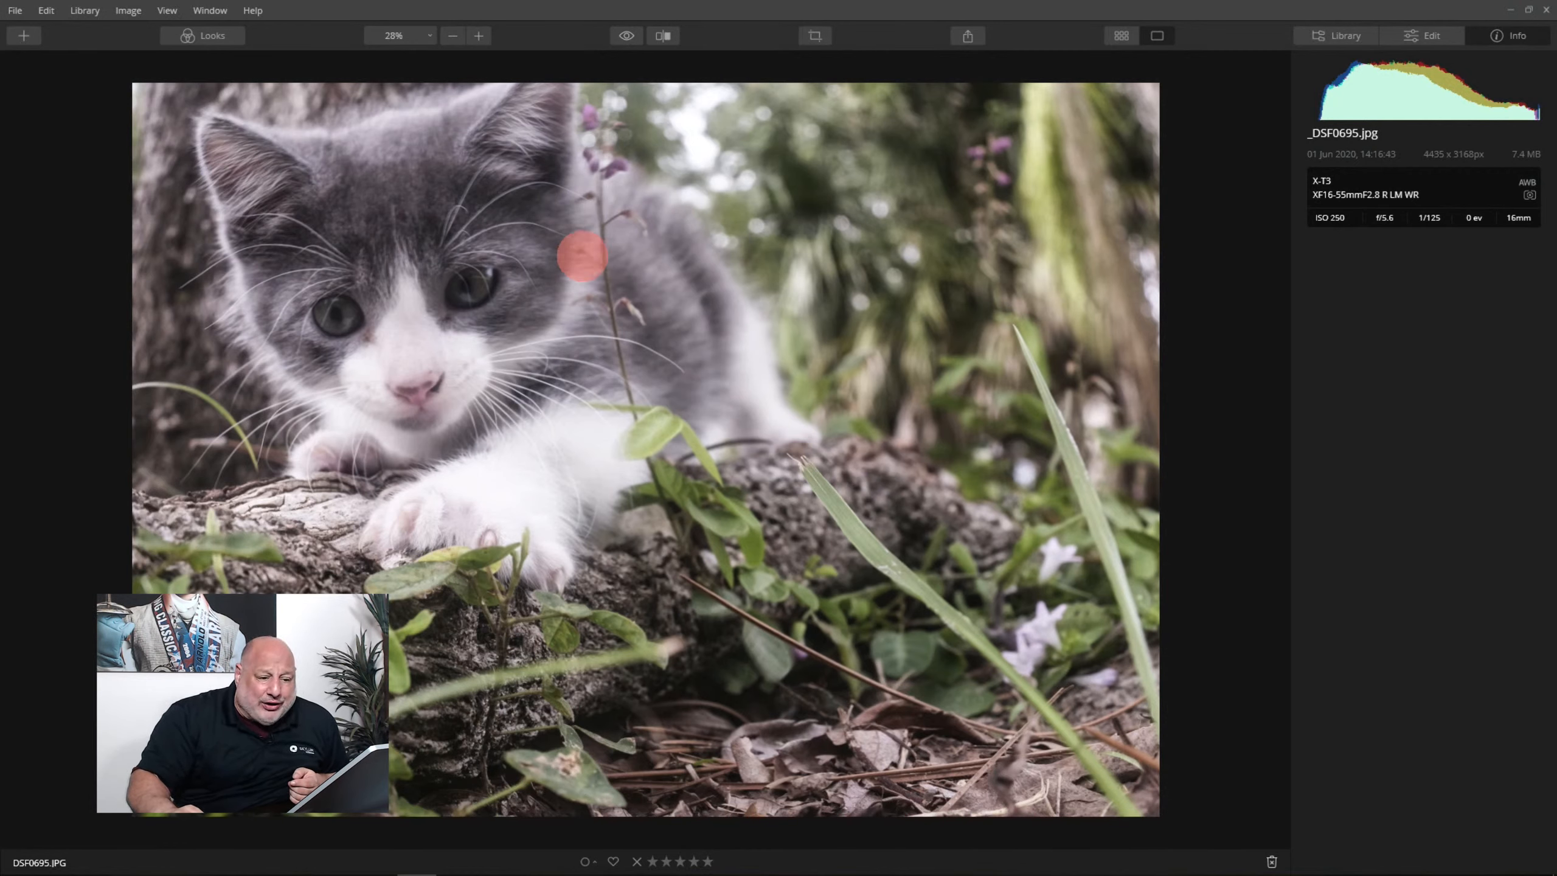
left_click(1434, 34)
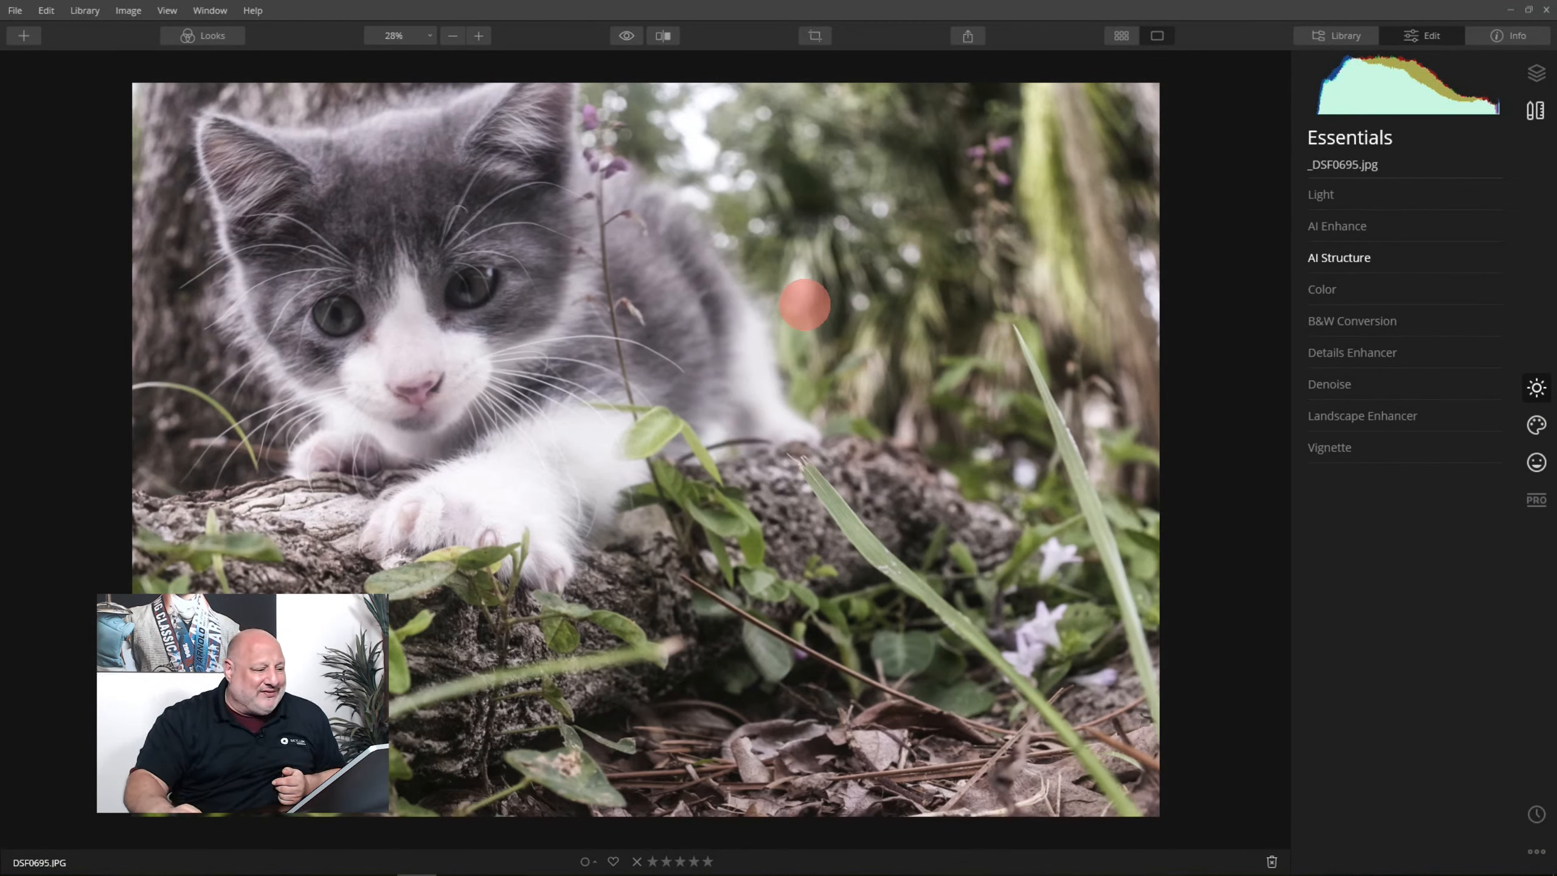
- Test the AI Structure amount at -100 and set it to 37
left_click(1356, 259)
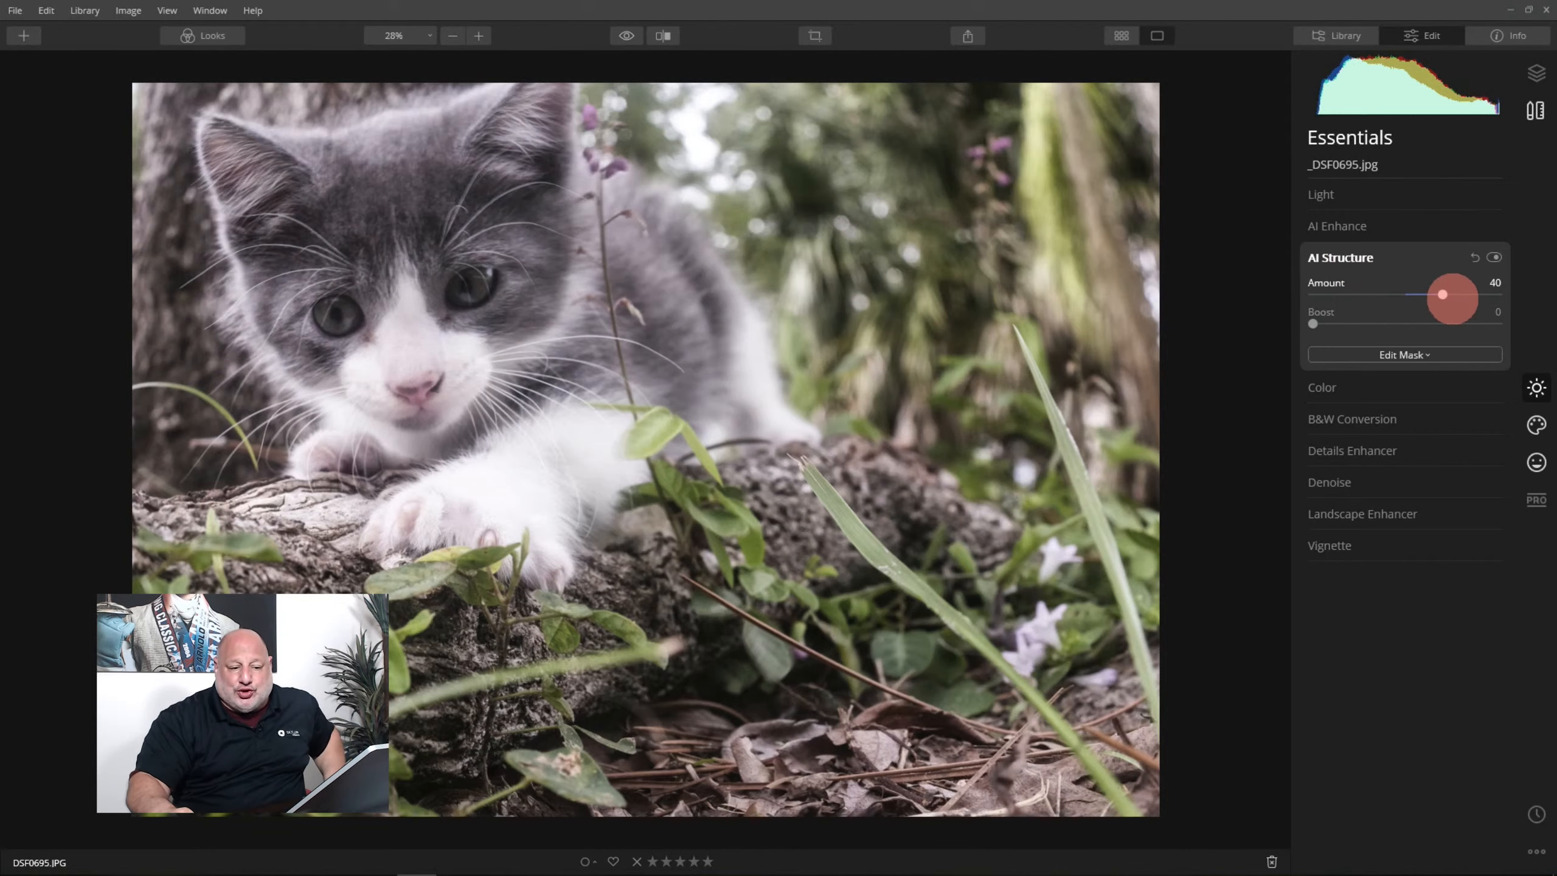
left_click_drag(1443, 294, 1312, 294)
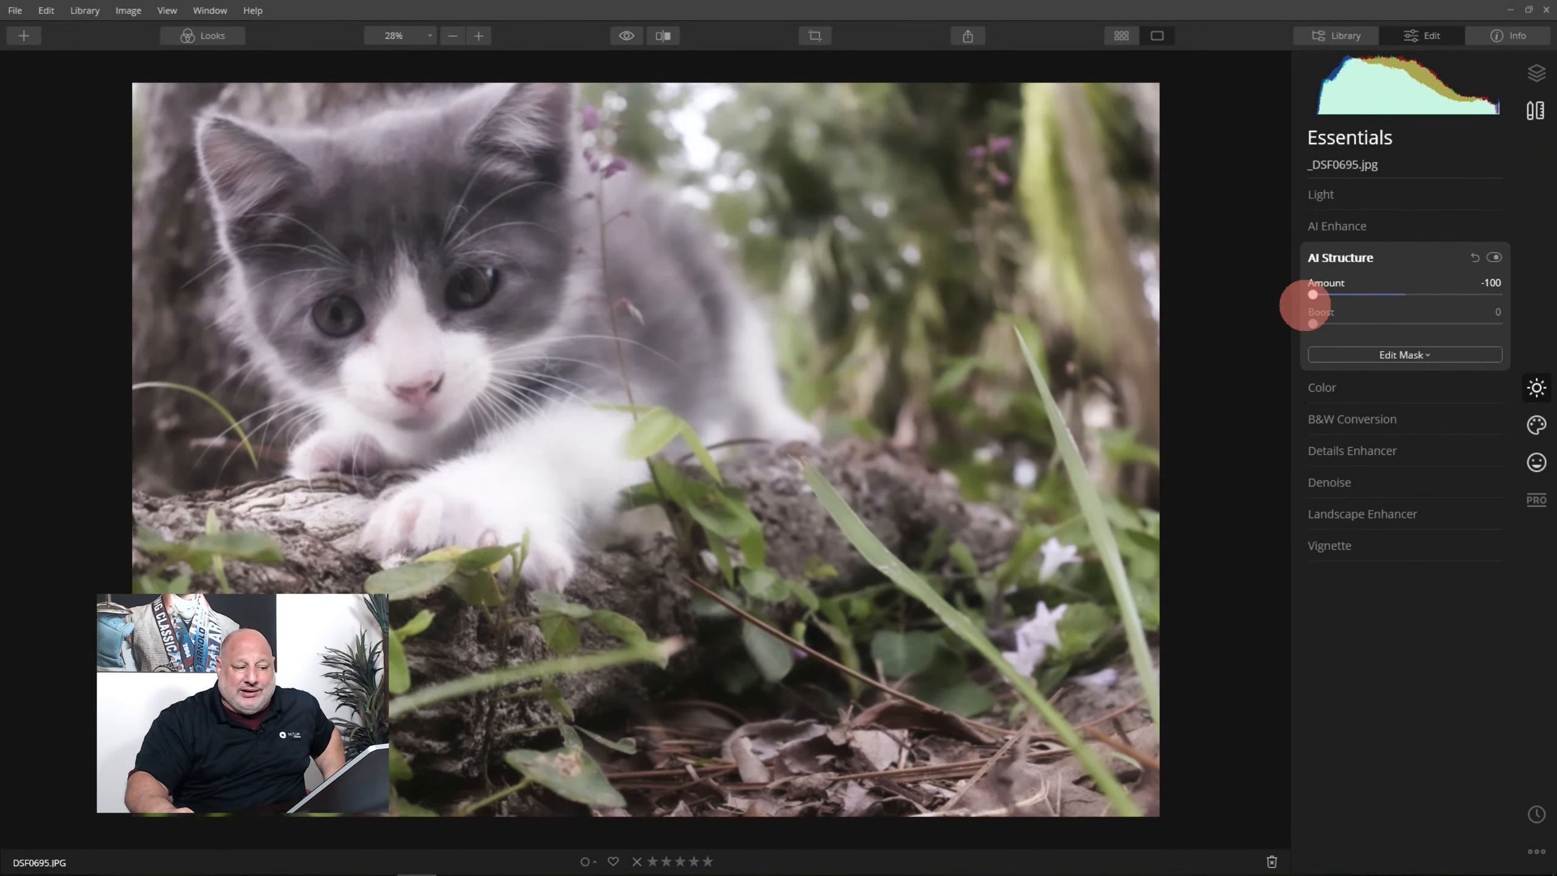
left_click_drag(1312, 295, 1439, 306)
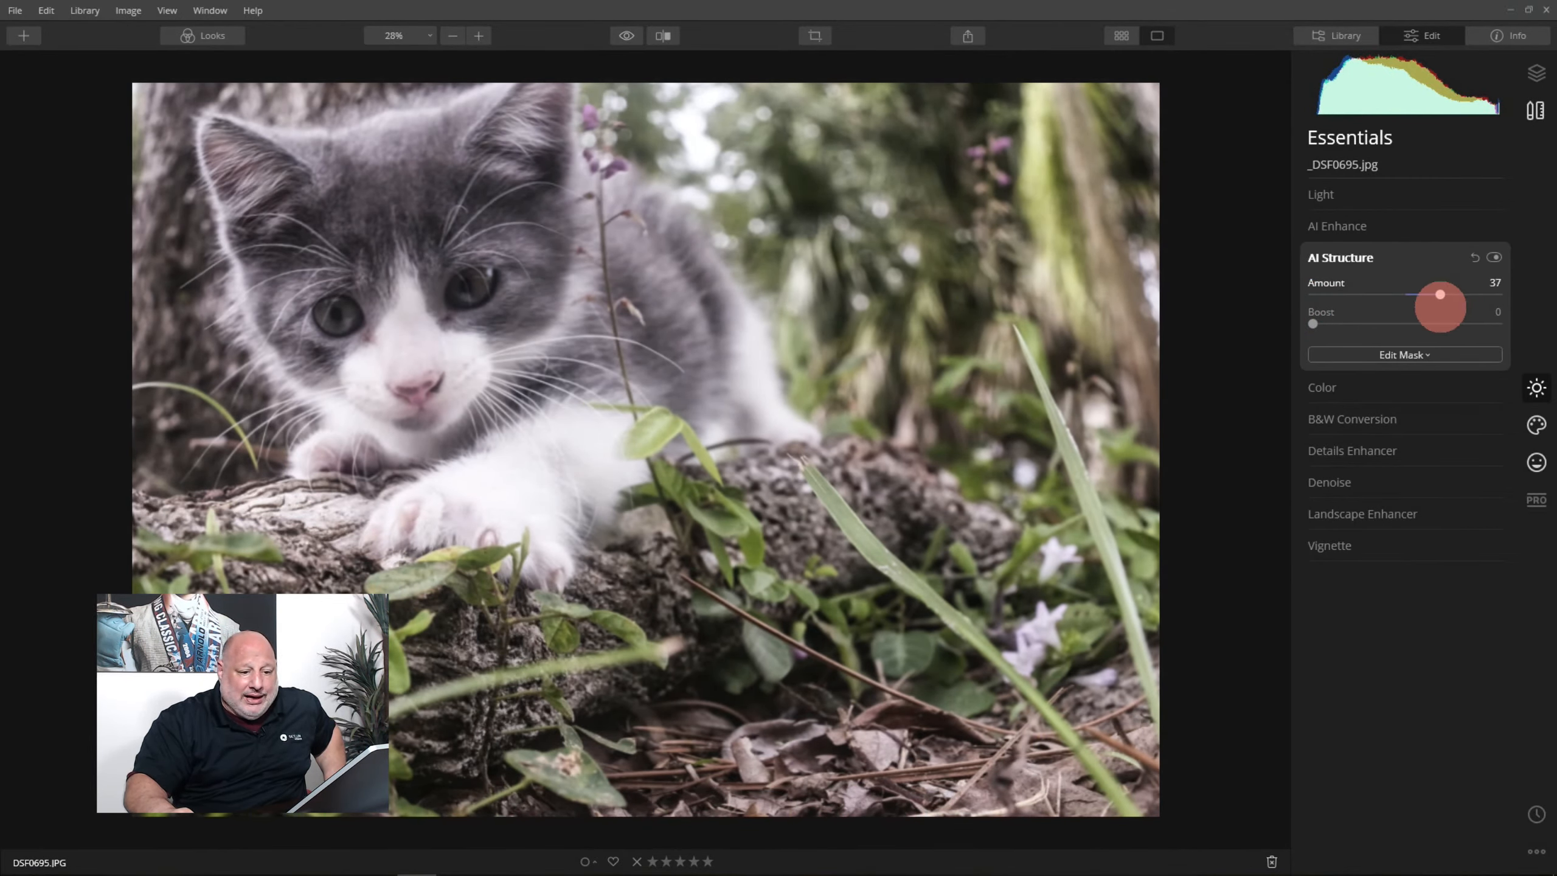
left_click(1367, 257)
- Set AI Accent to 46 in the AI Enhance tool
left_click(1379, 226)
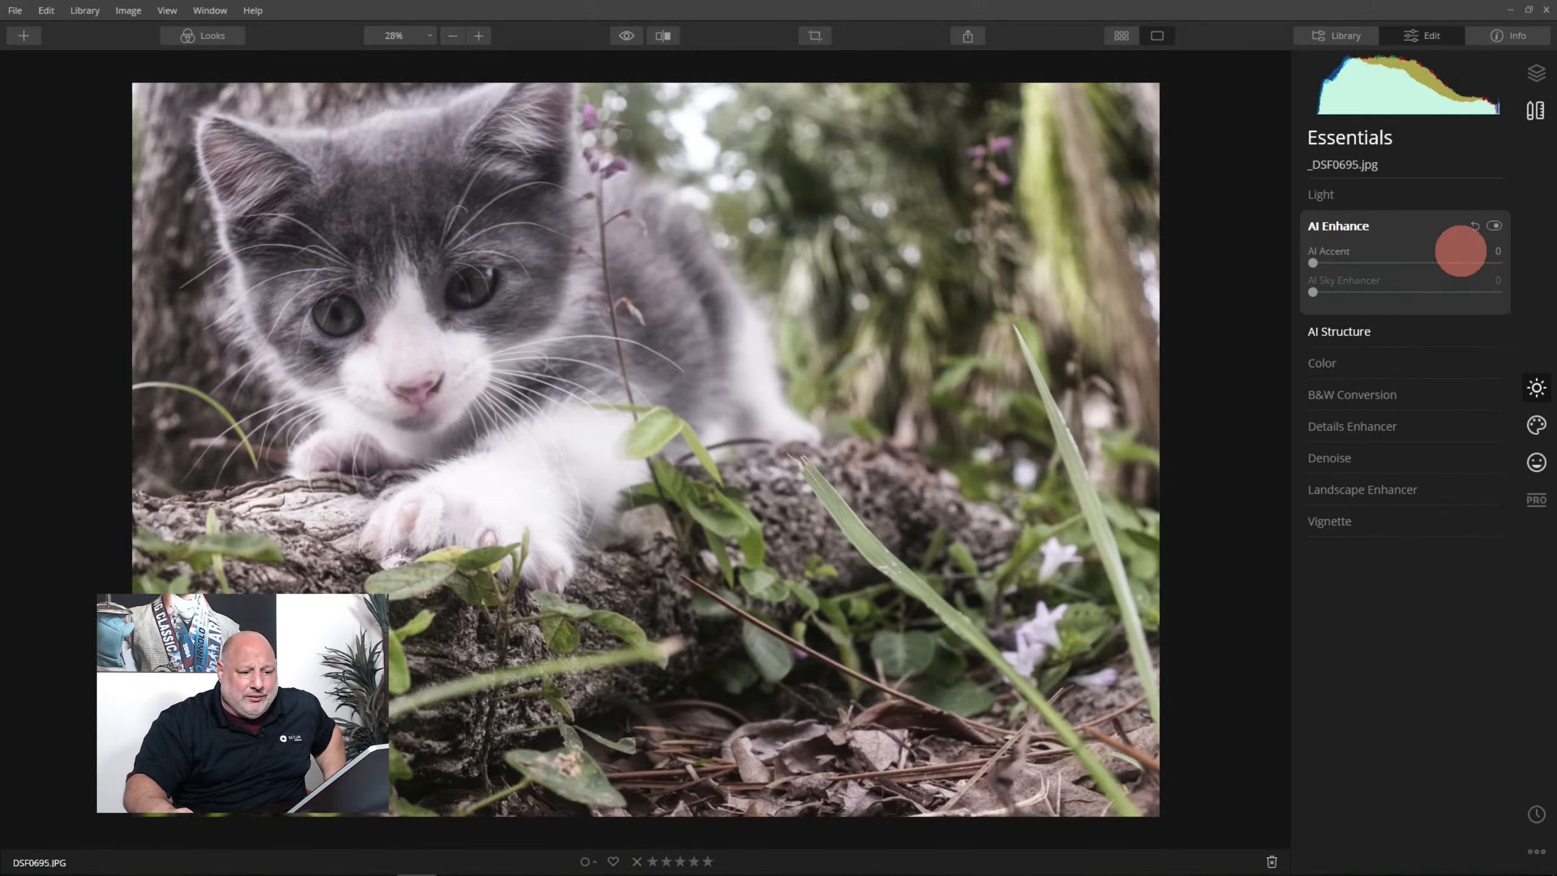
left_click_drag(1312, 263, 1397, 263)
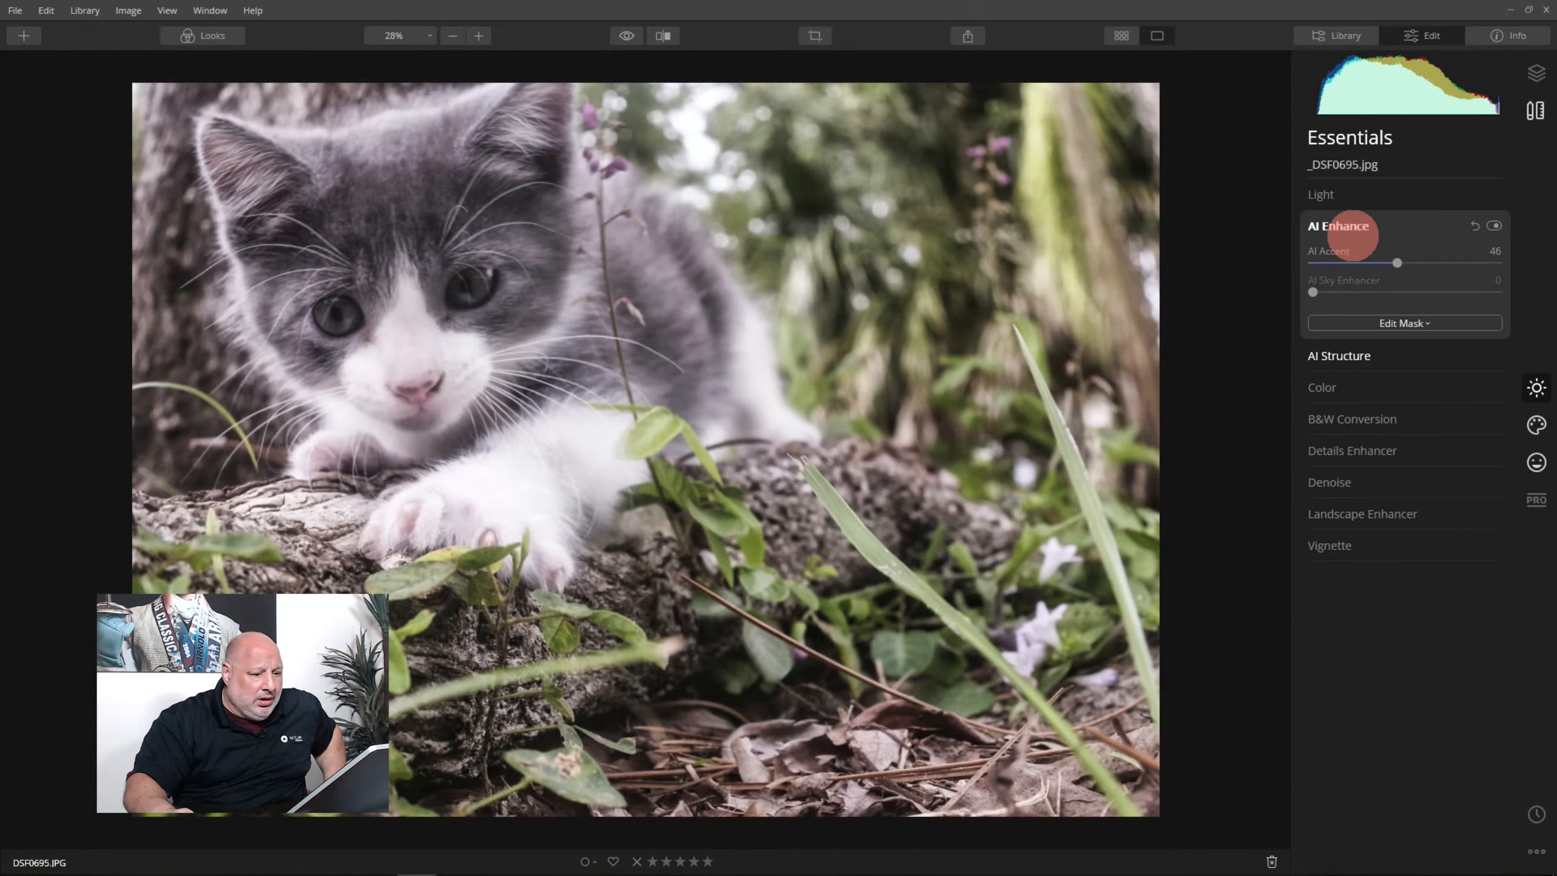
left_click(1348, 227)
- Set Blacks to 1 in the Light tool
left_click(1322, 194)
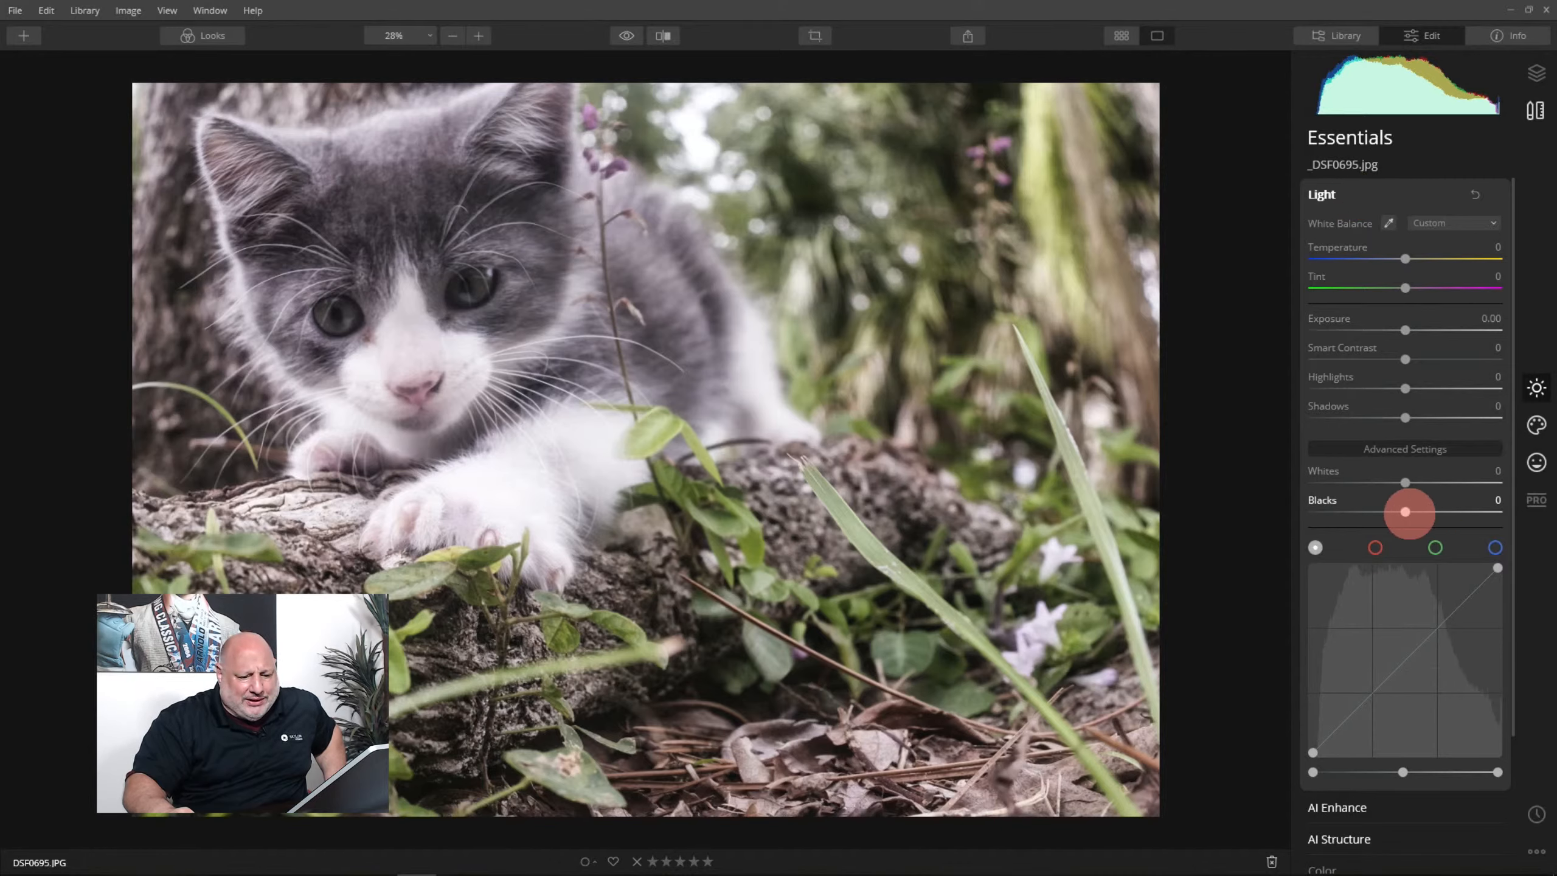
mouse_move(1405, 512)
left_mouse_down()
mouse_move(1386, 512)
mouse_move(1406, 512)
left_mouse_up()
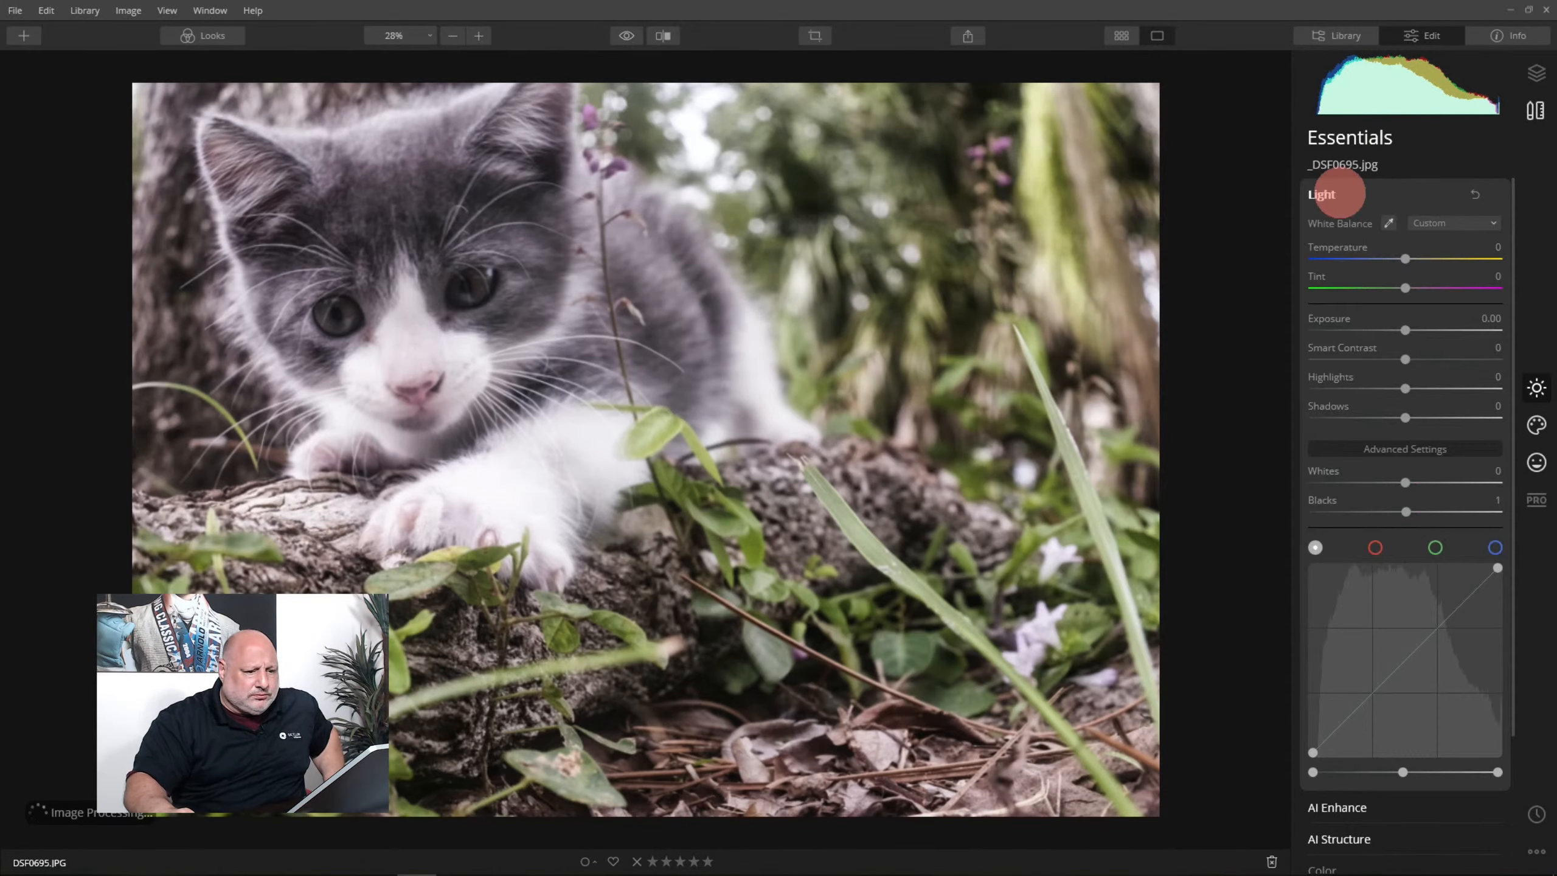
left_click(1339, 194)
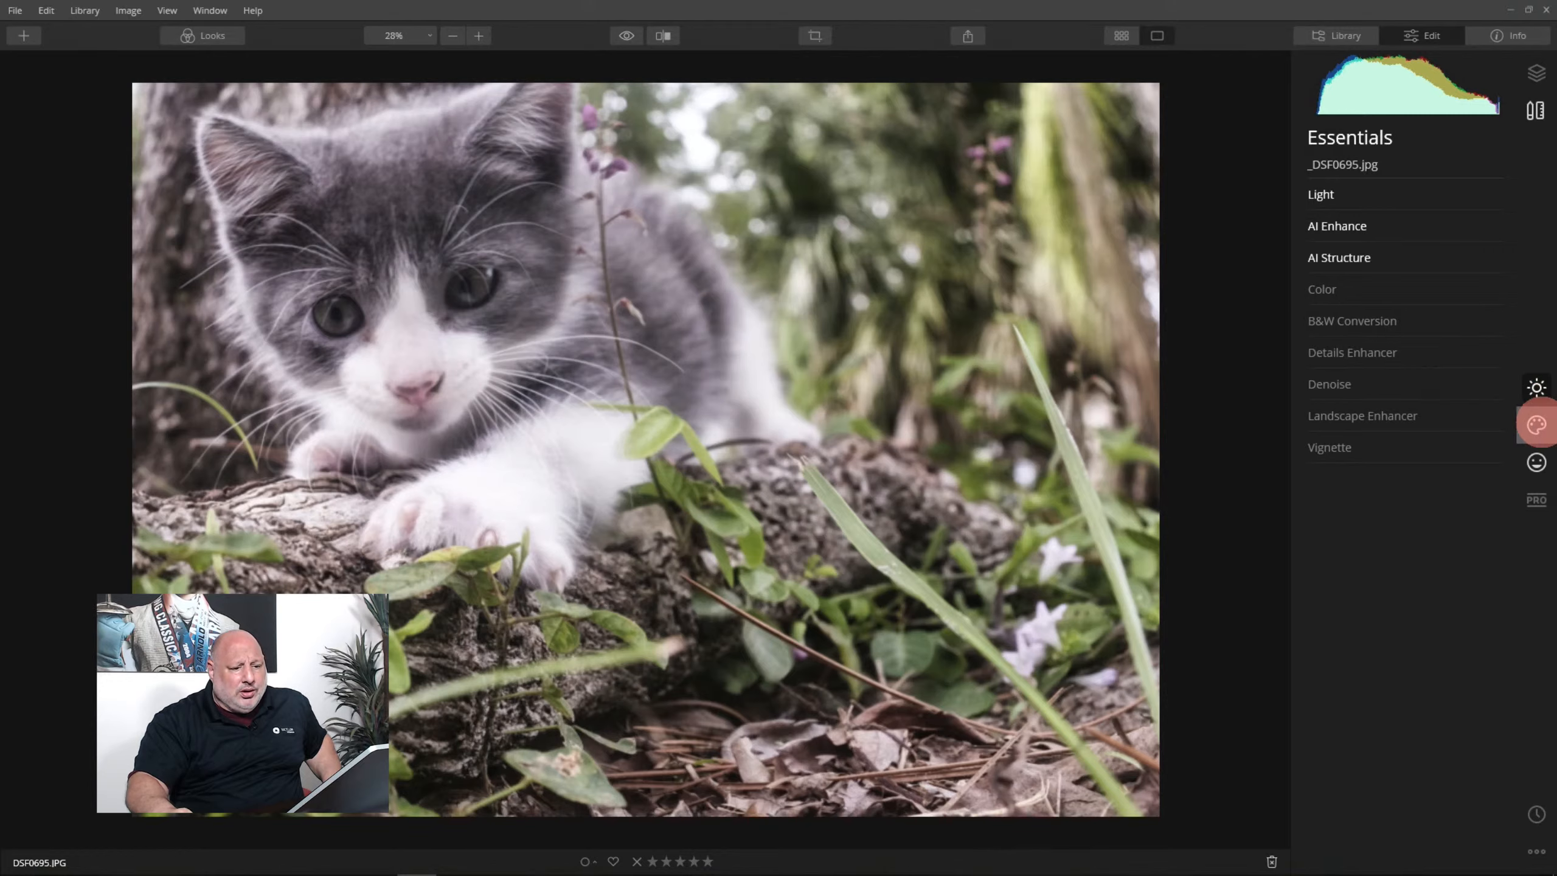
- Examine the settings of the Dramatic filter among the Creative tools
left_click(1536, 424)
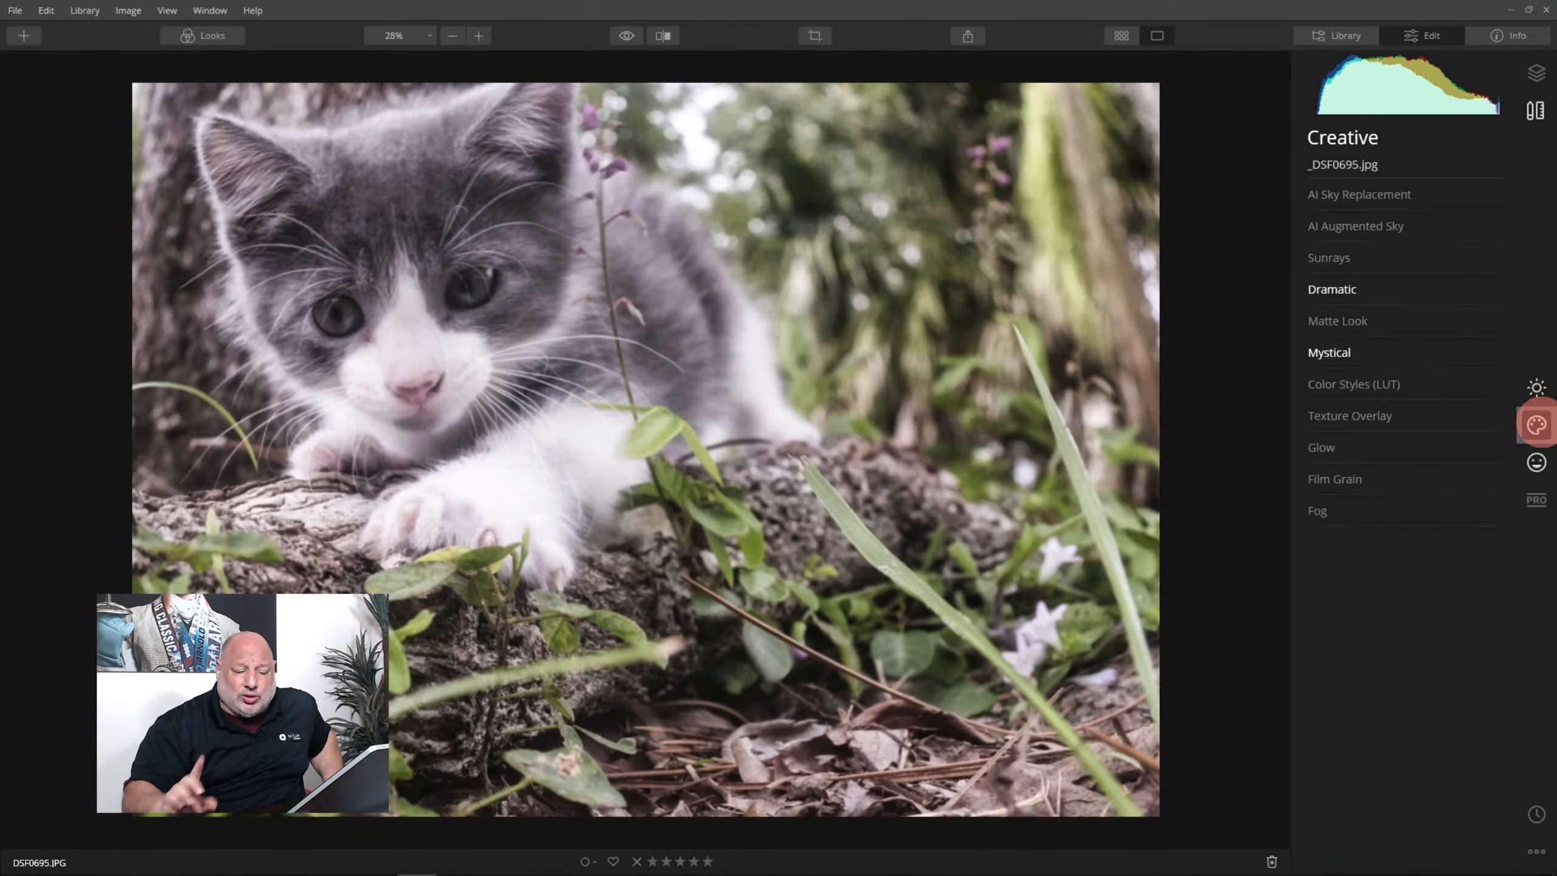
left_click(1342, 289)
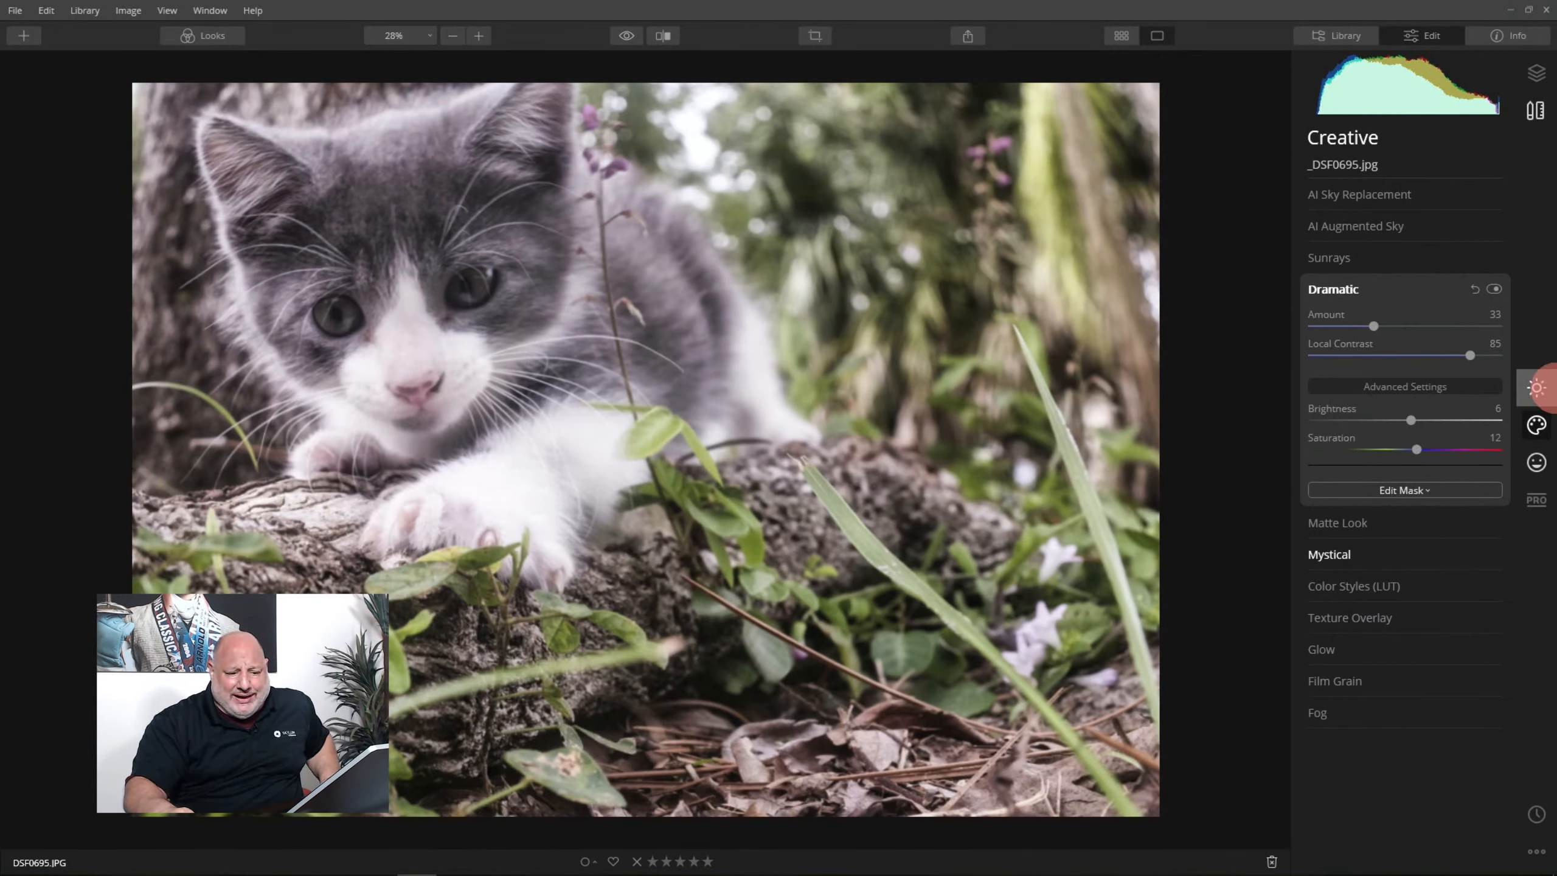
- Compare the kitten photo with the Dramatic filter switched off and on
left_click(1495, 289)
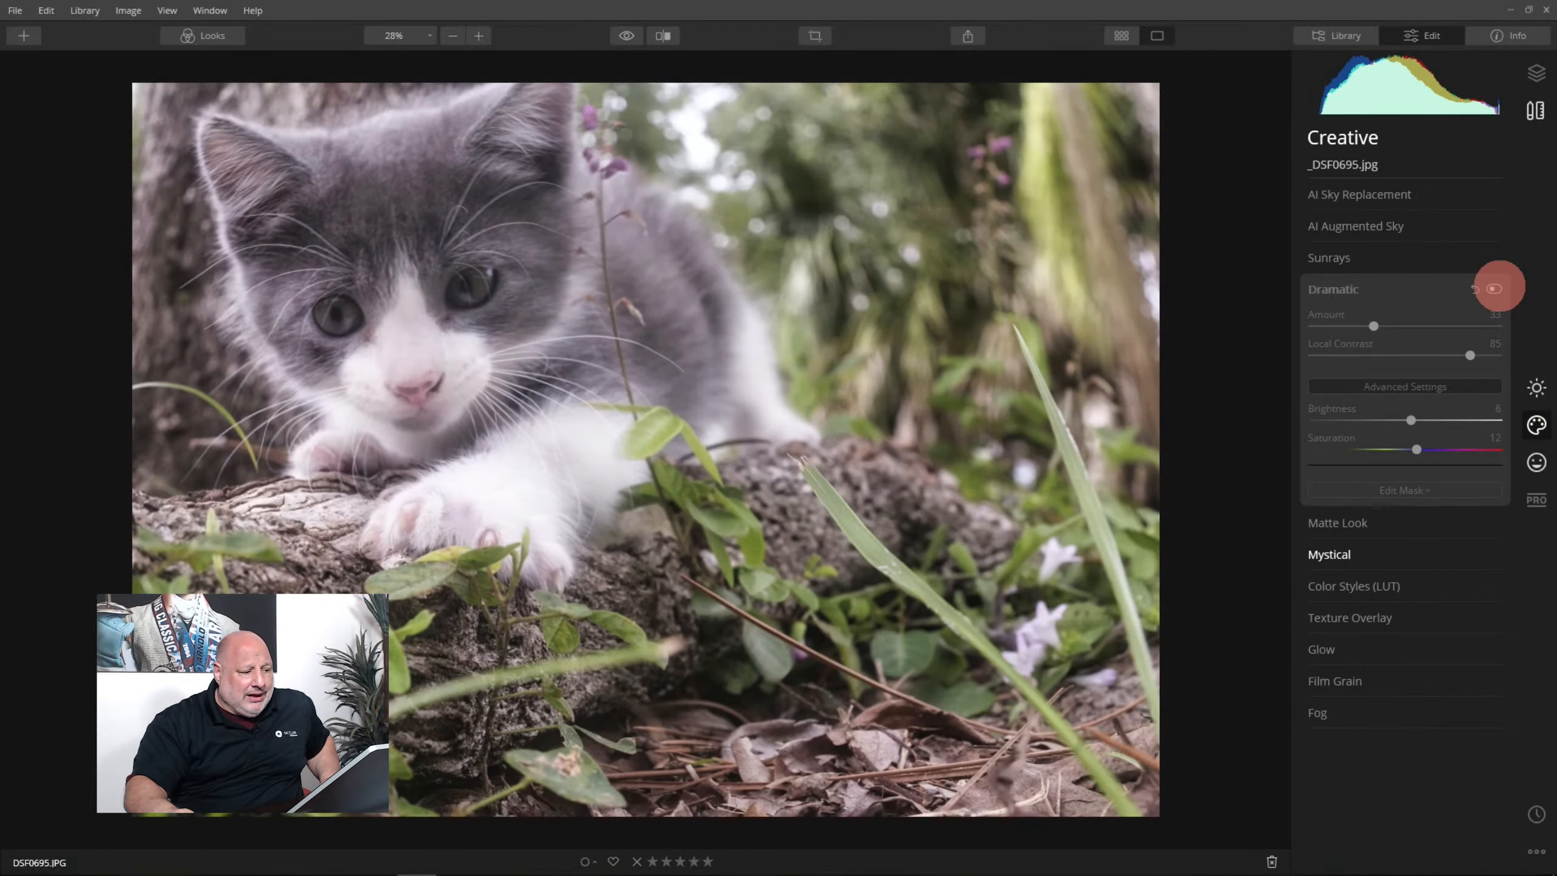
left_click(1495, 289)
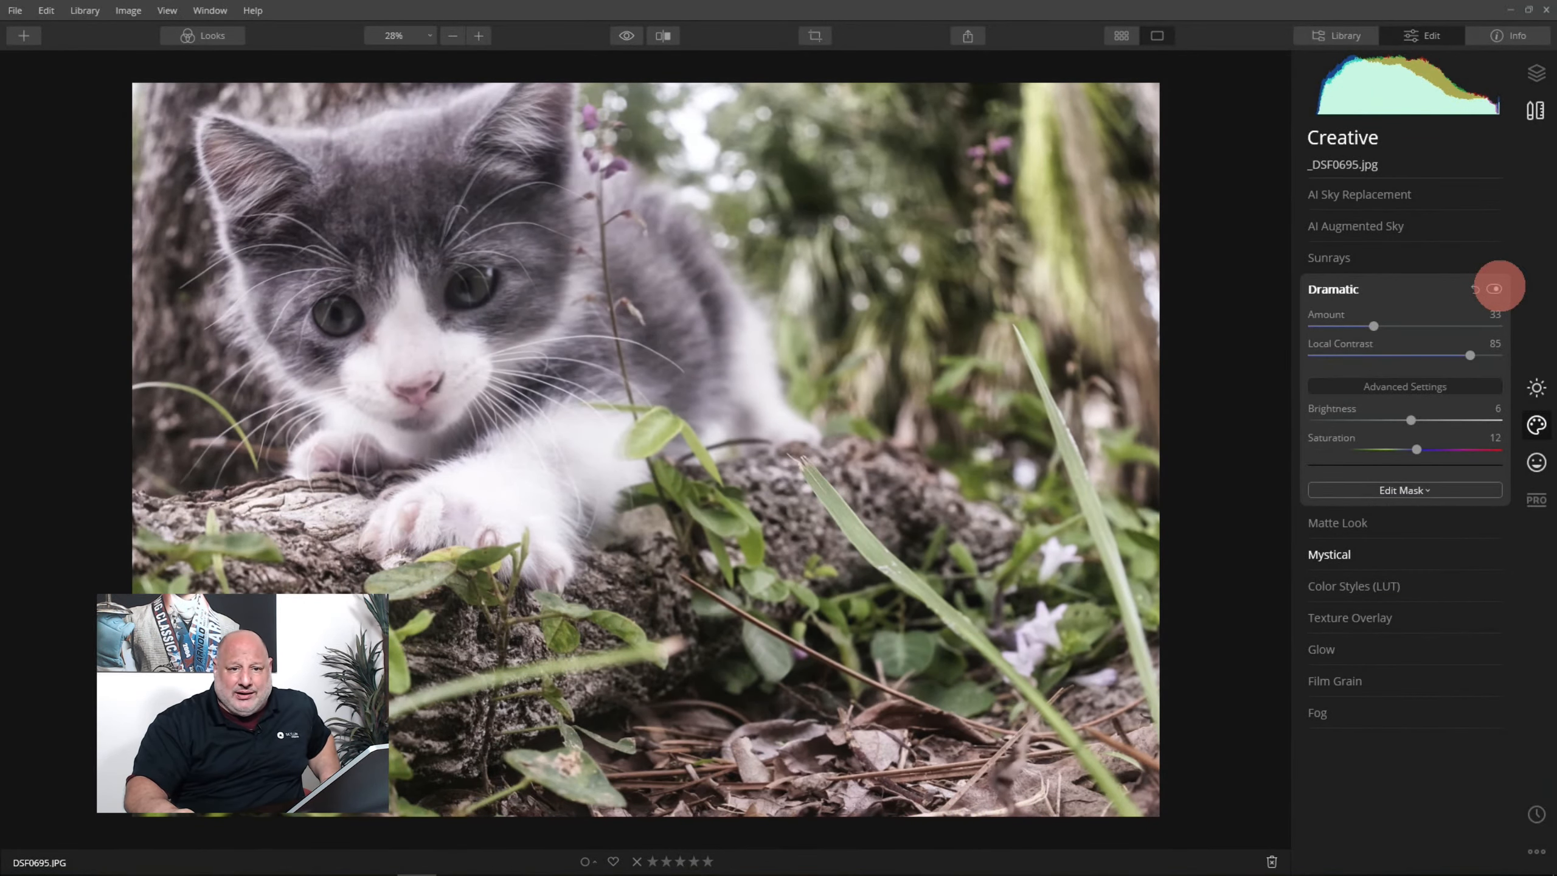
left_click(1495, 288)
left_click(1495, 288)
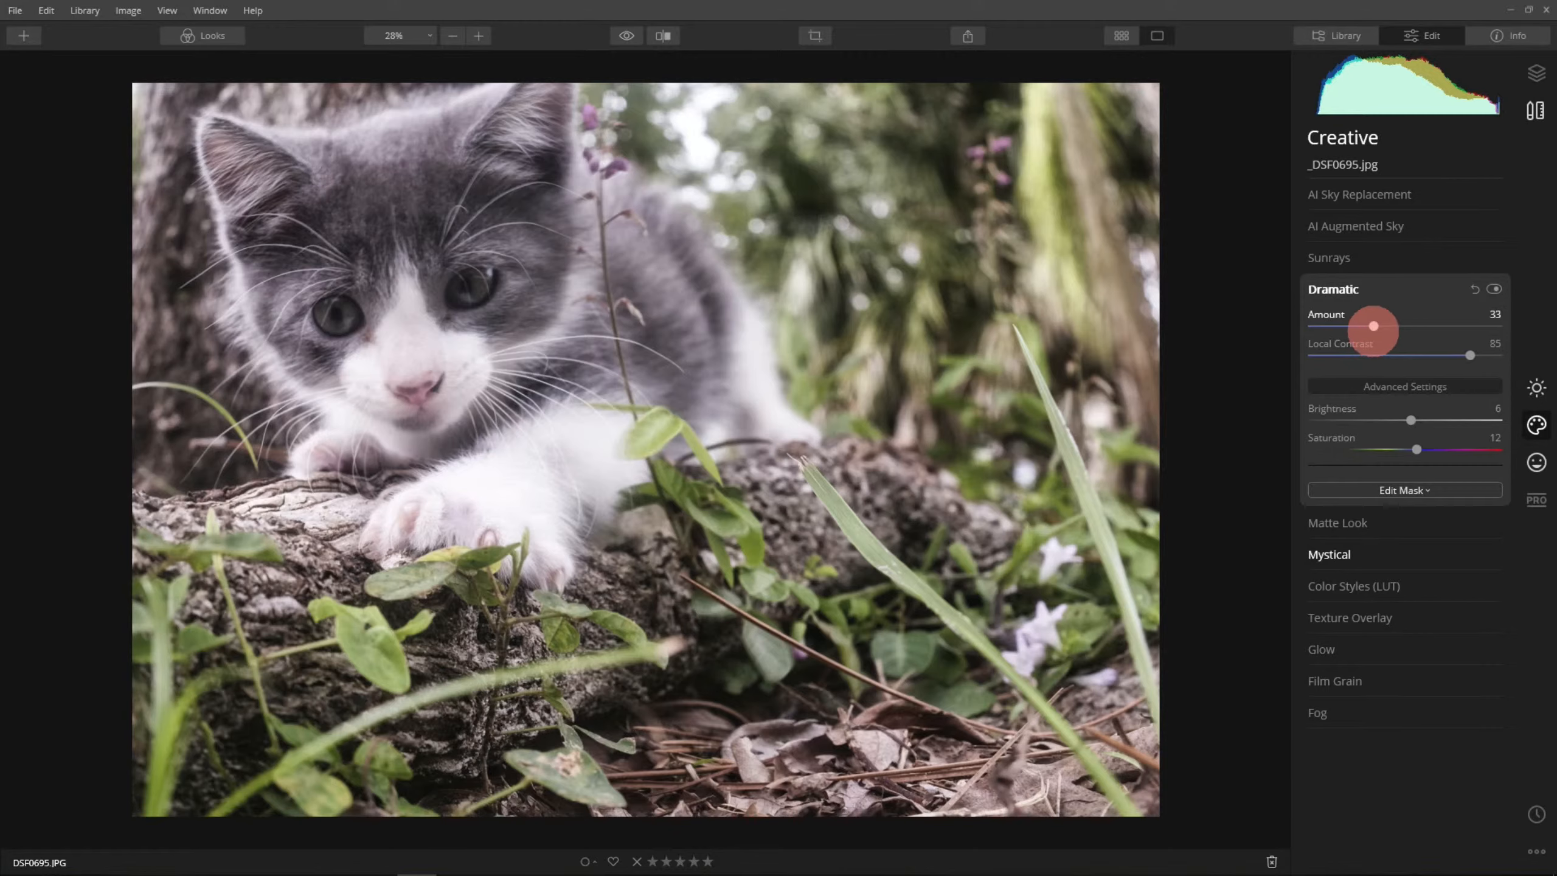
- Set the Dramatic filter's Amount to 22 and compare the photo with the filter off and on
left_click_drag(1374, 326, 1352, 326)
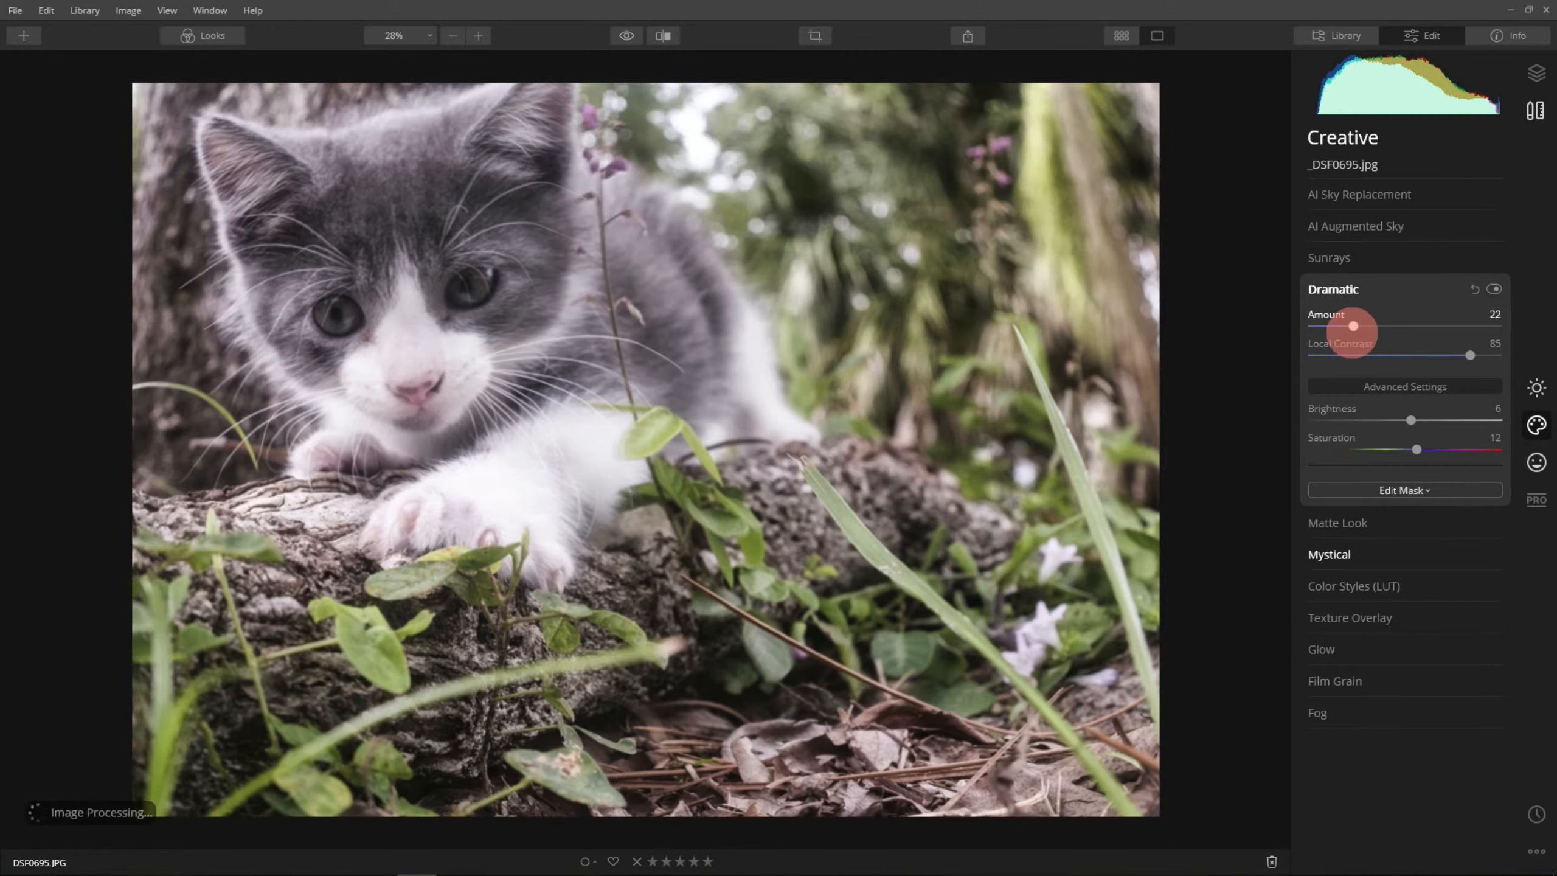
left_click(1495, 288)
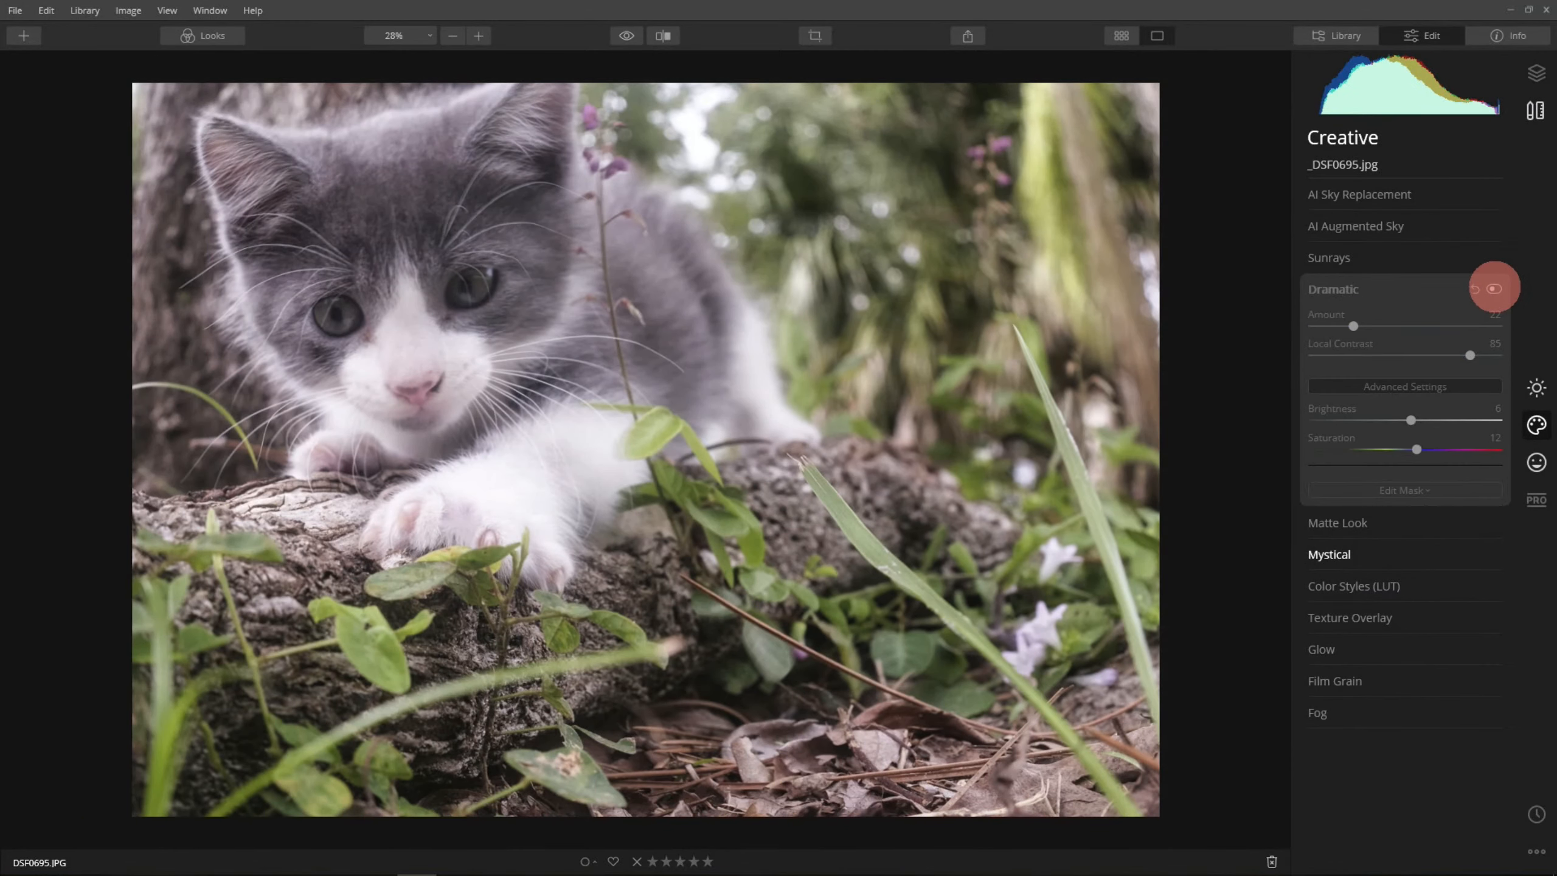
left_click(1494, 288)
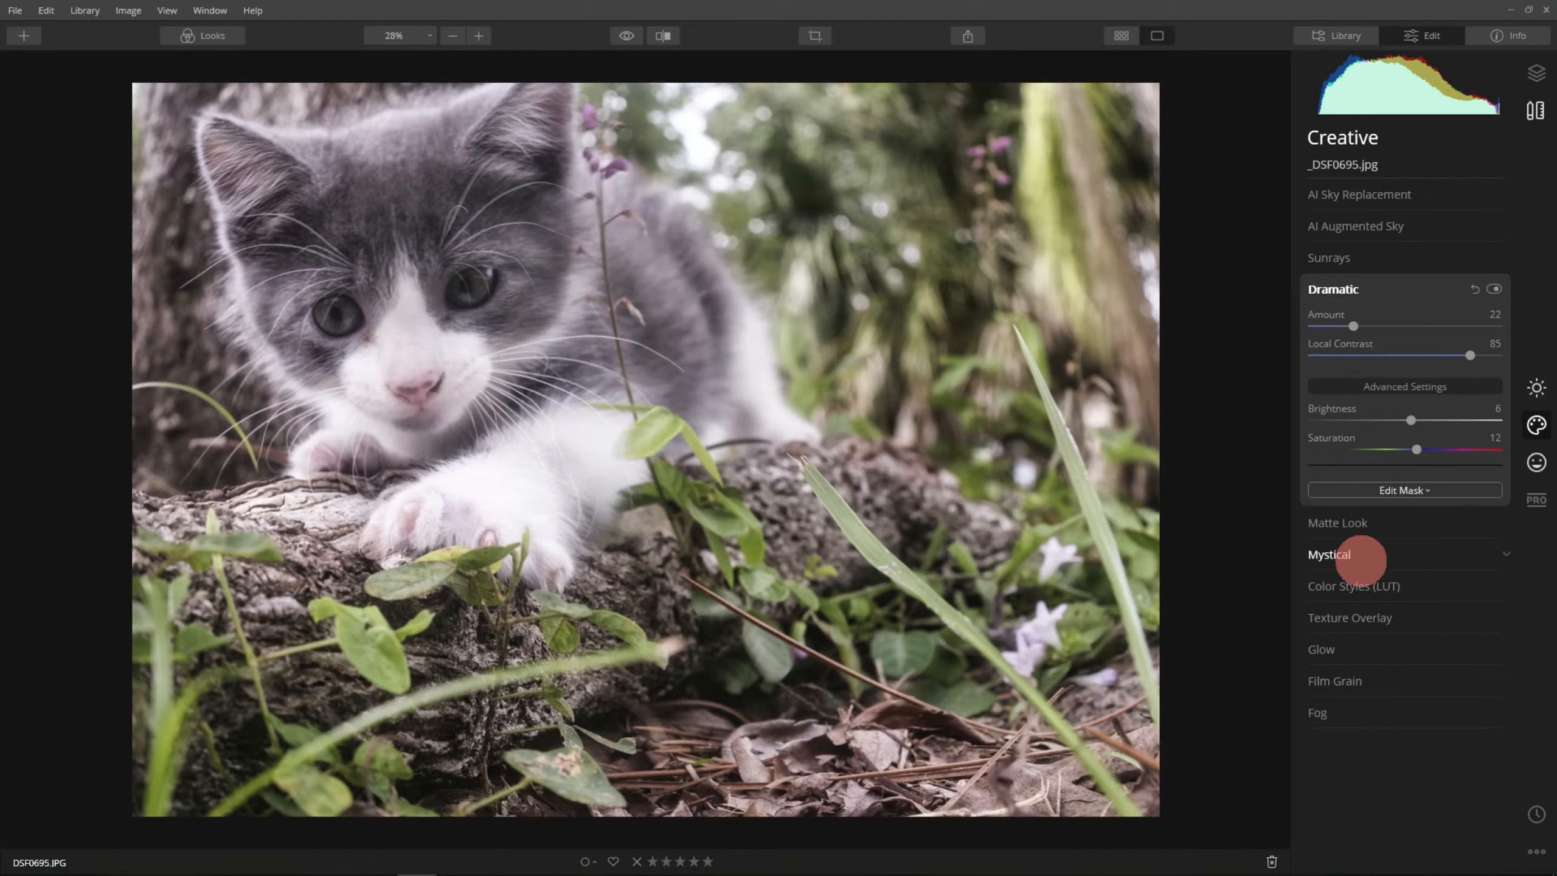
- Compare the photo with the Mystical filter switched off and on
left_click(1359, 555)
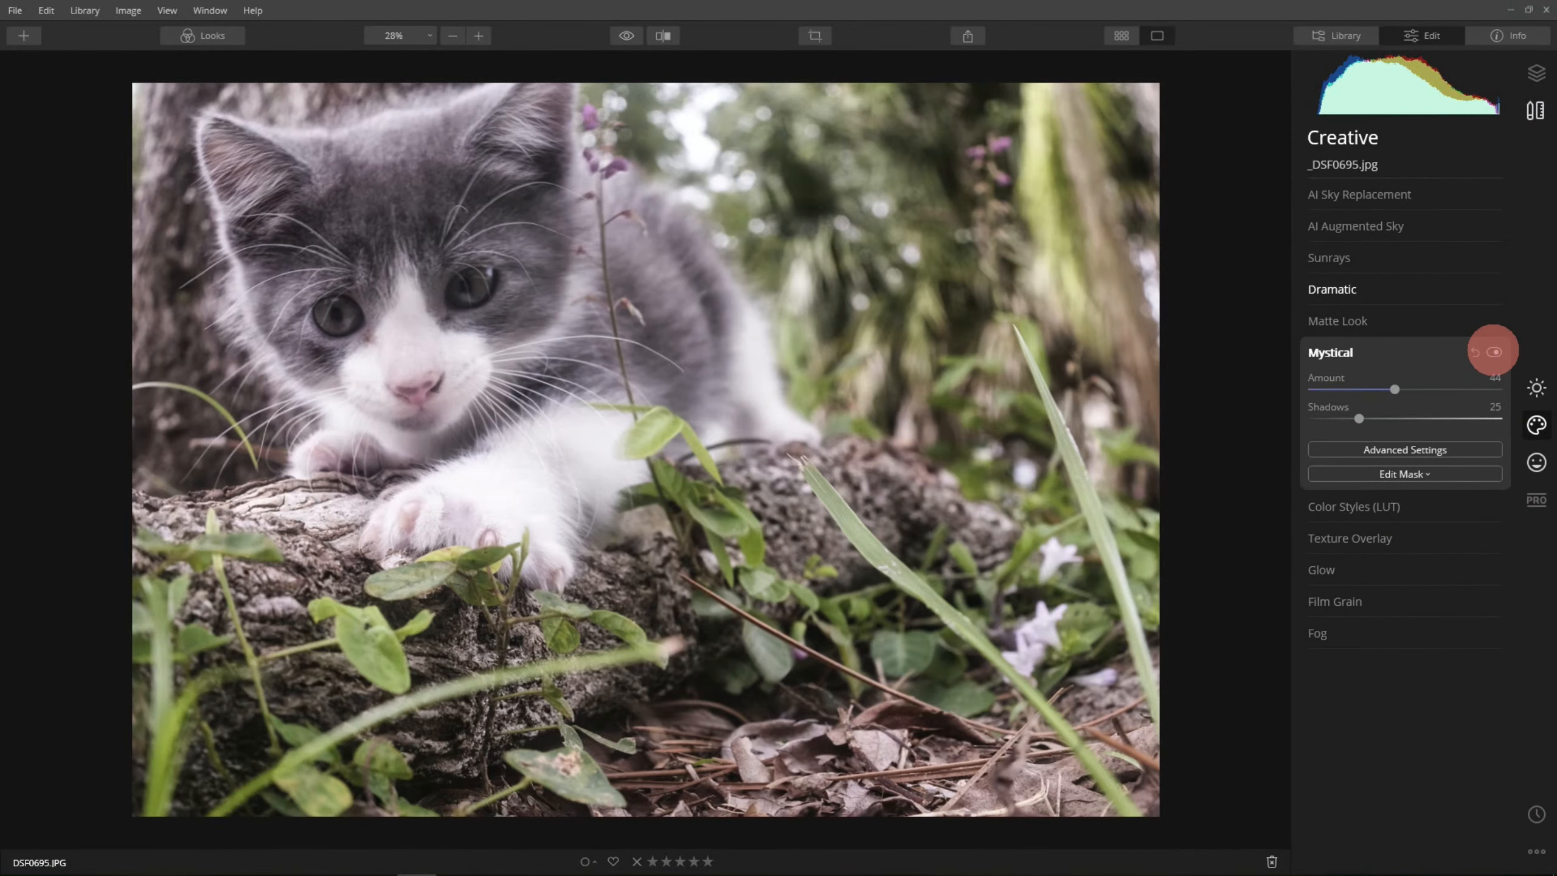
left_click(1494, 352)
left_click(1494, 352)
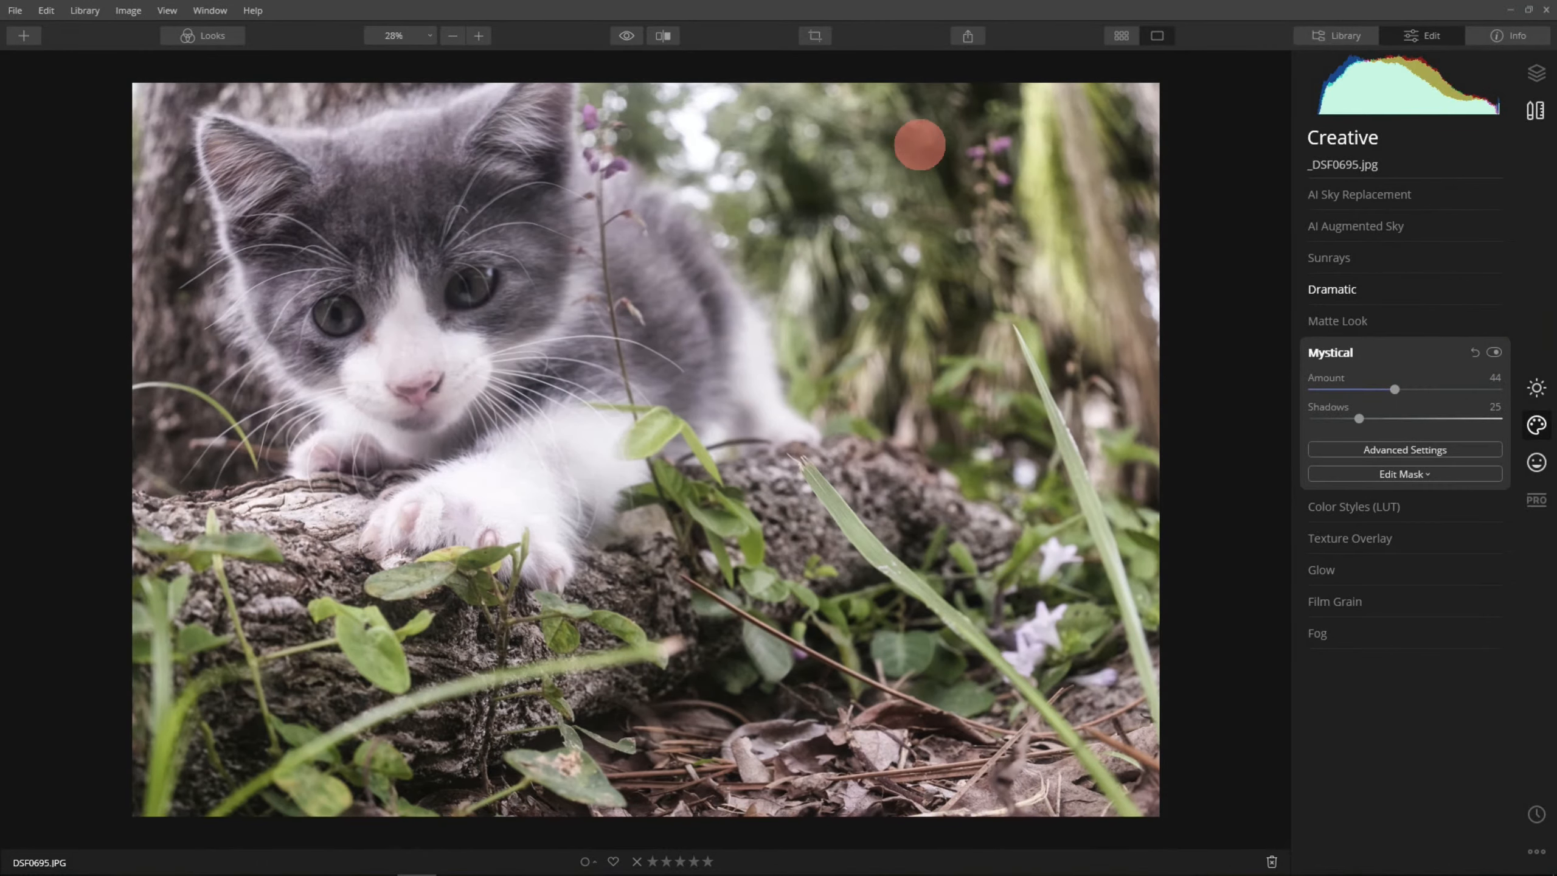
left_click(1494, 352)
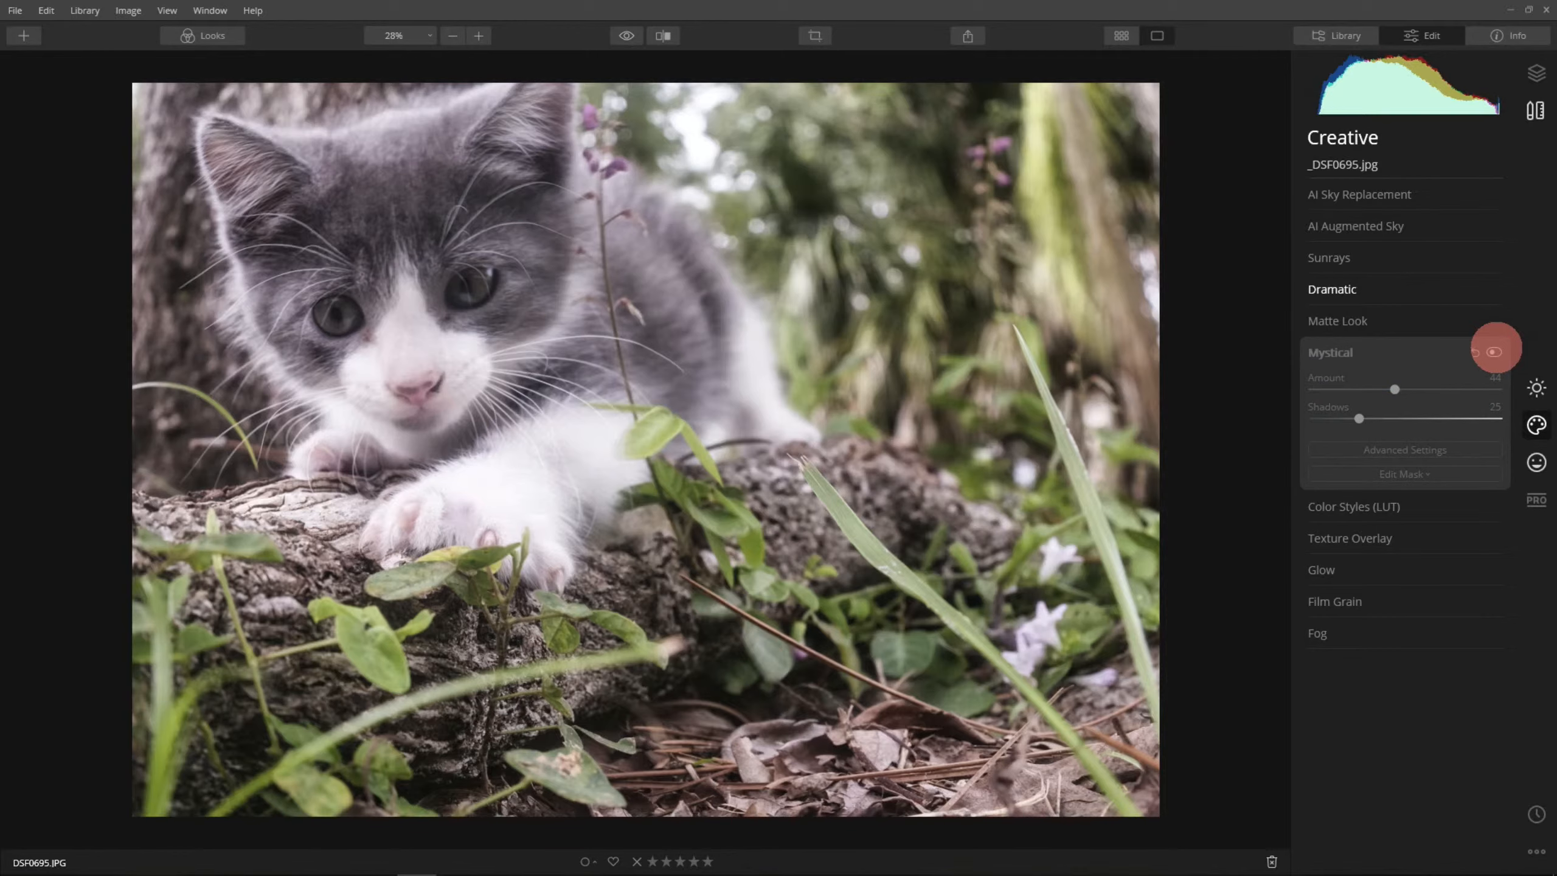
left_click(1494, 352)
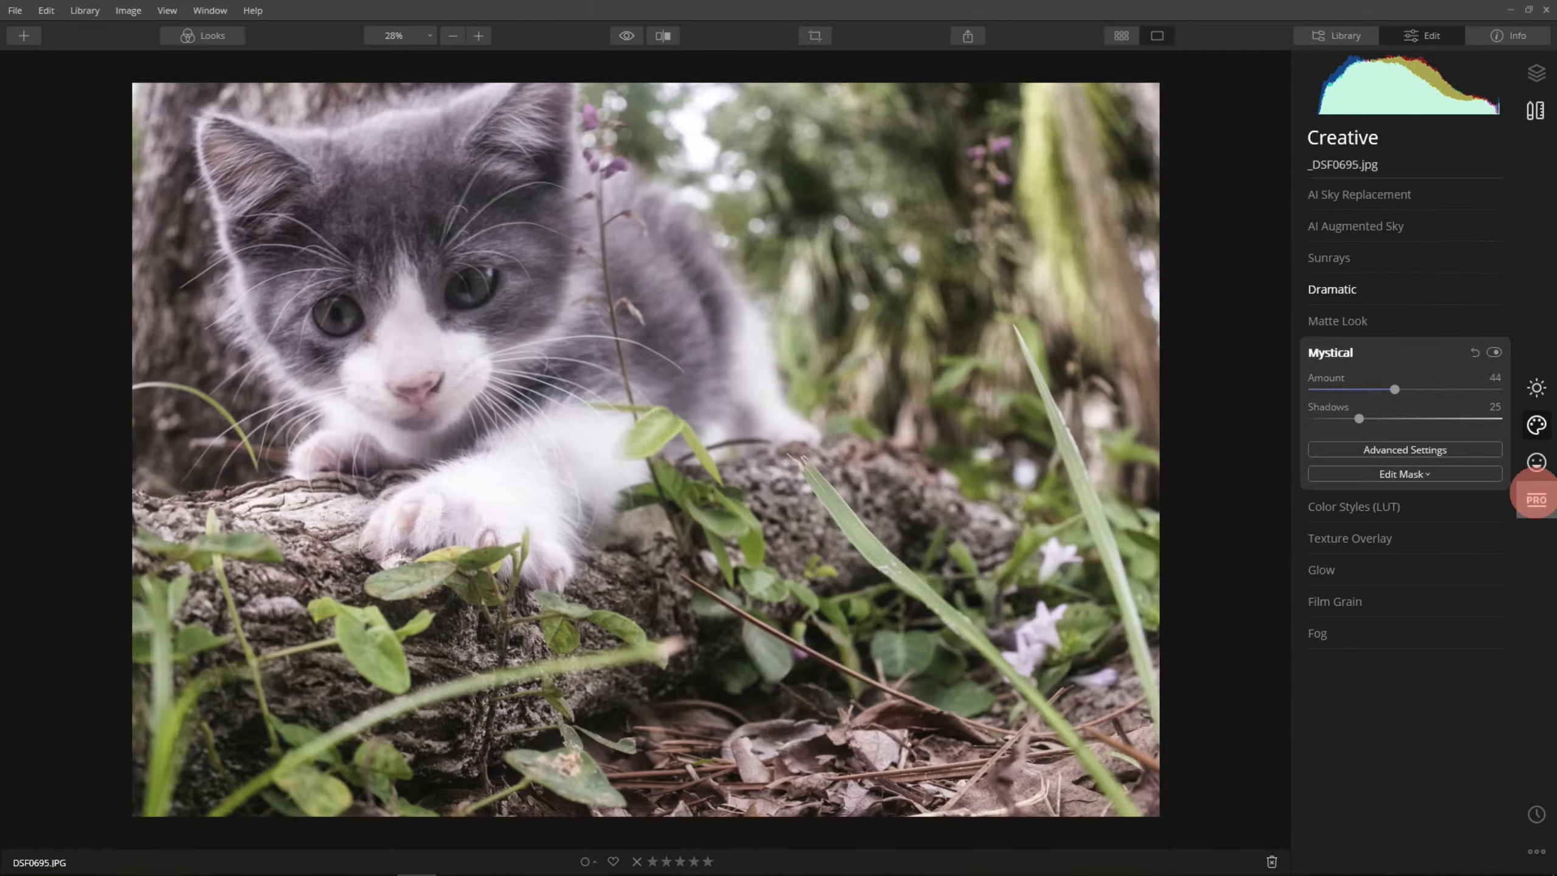
- Set the AI Skin Enhancer Amount to 50 among the Portrait tools
left_click(1536, 461)
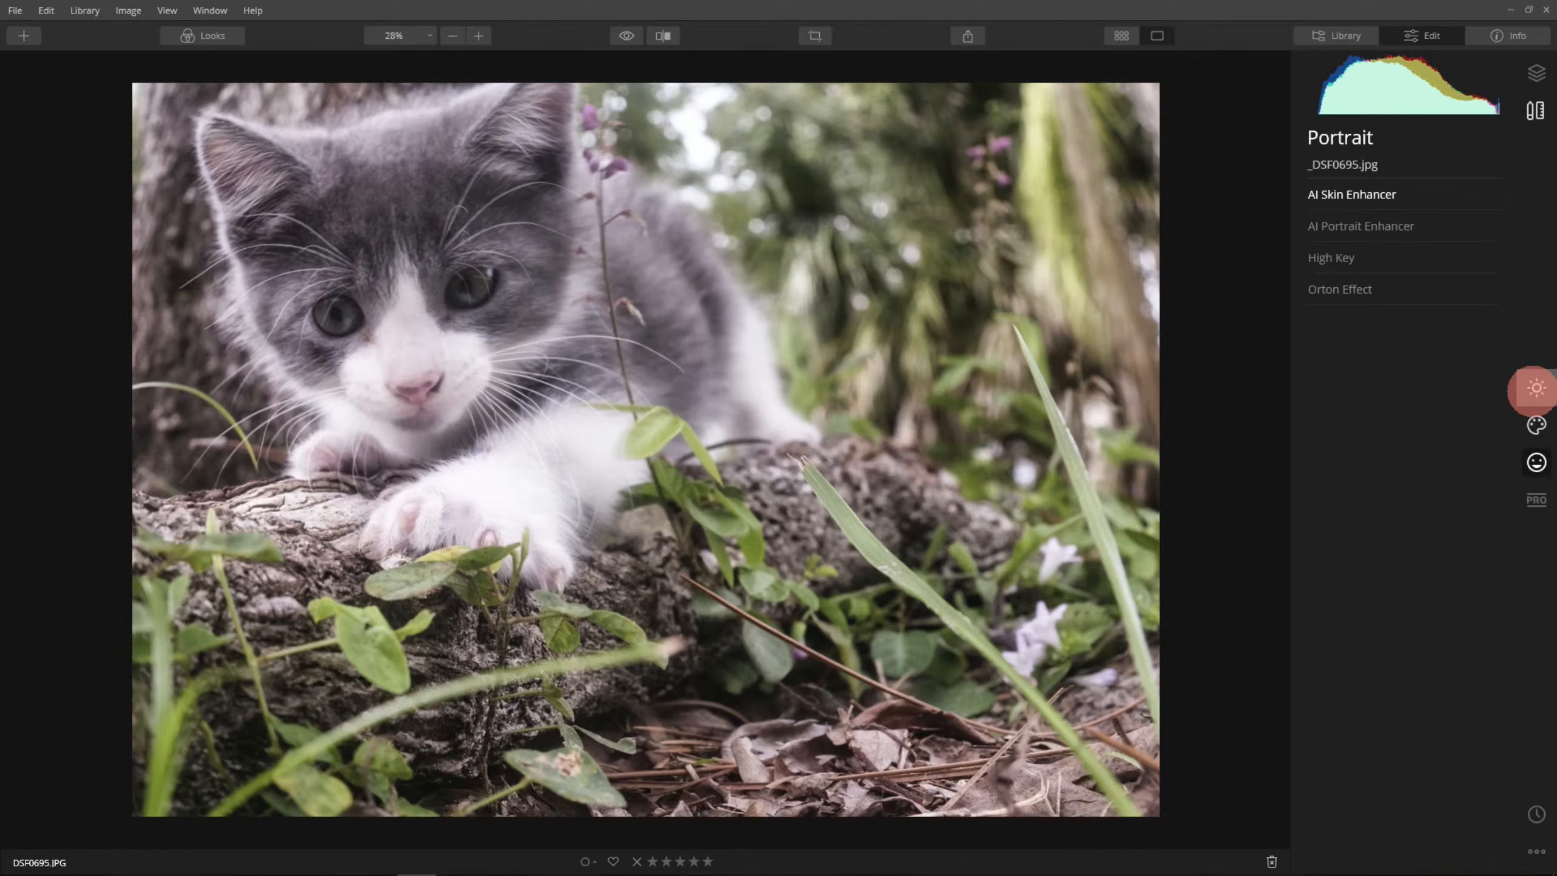
left_click(1367, 196)
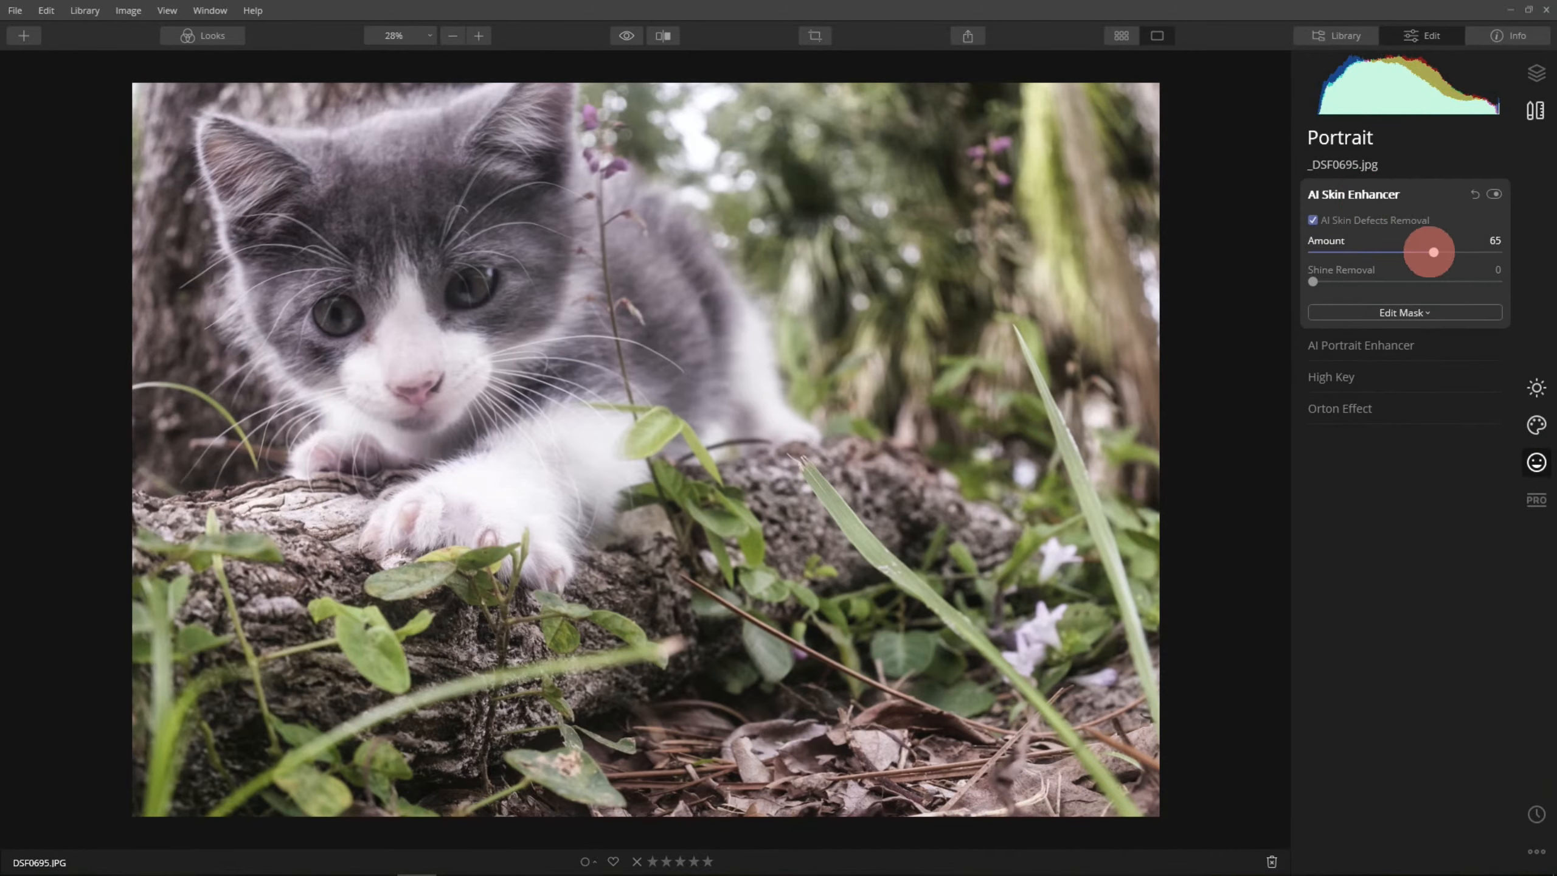
mouse_move(1433, 252)
left_mouse_down()
mouse_move(1324, 245)
mouse_move(1532, 254)
mouse_move(1286, 245)
mouse_move(1404, 251)
left_mouse_up()
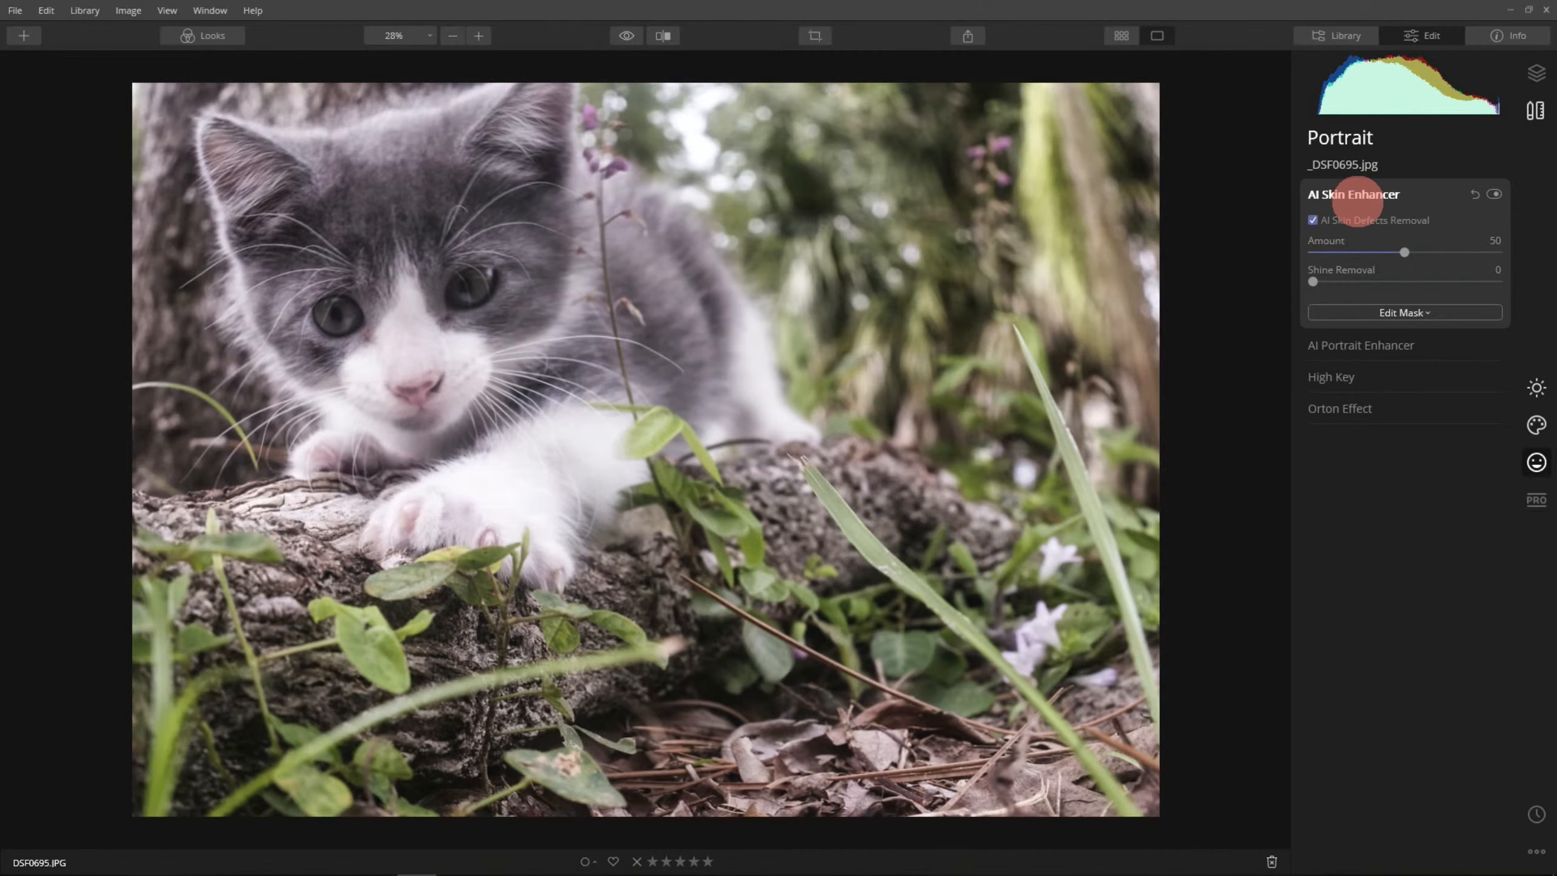
- Review the AI Portrait Enhancer settings and remove the AI Skin Enhancer effect from the photo
left_click(1356, 195)
left_click(1355, 227)
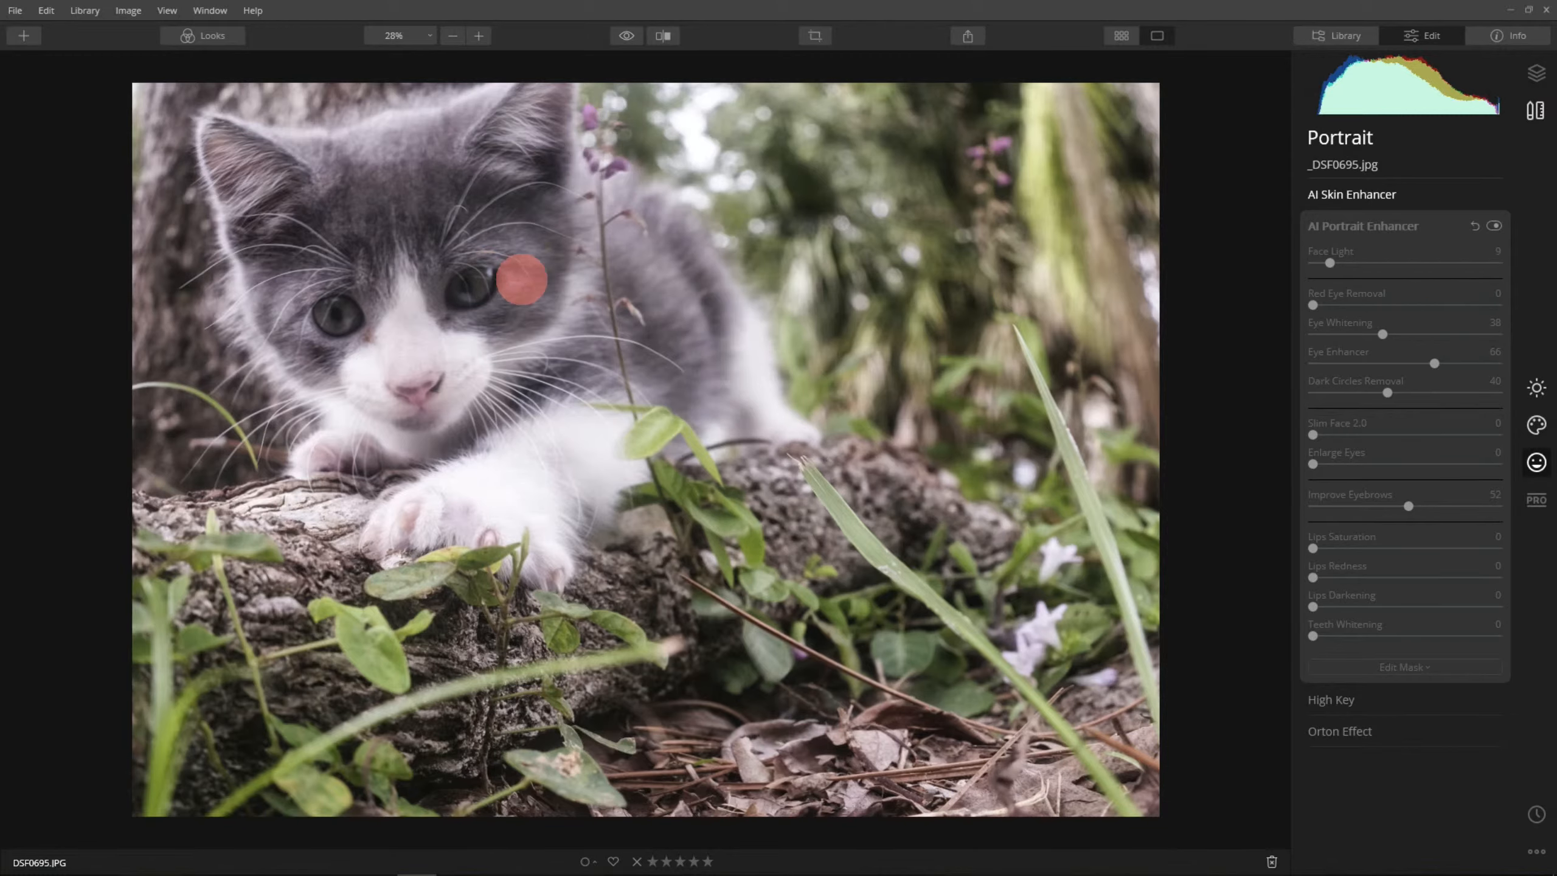
left_click(1374, 226)
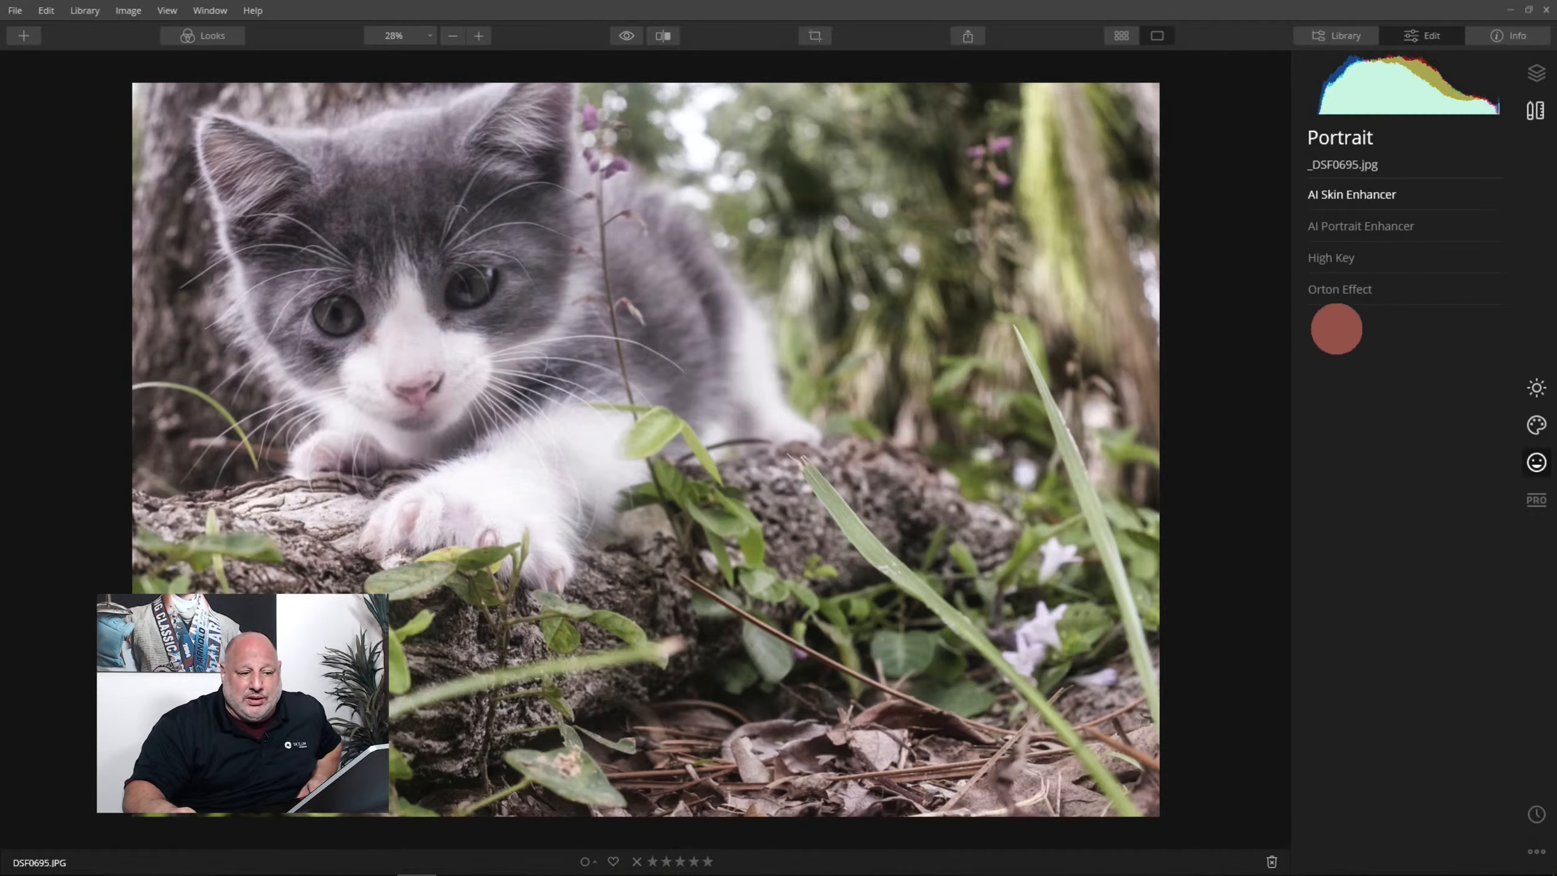
left_click(1379, 195)
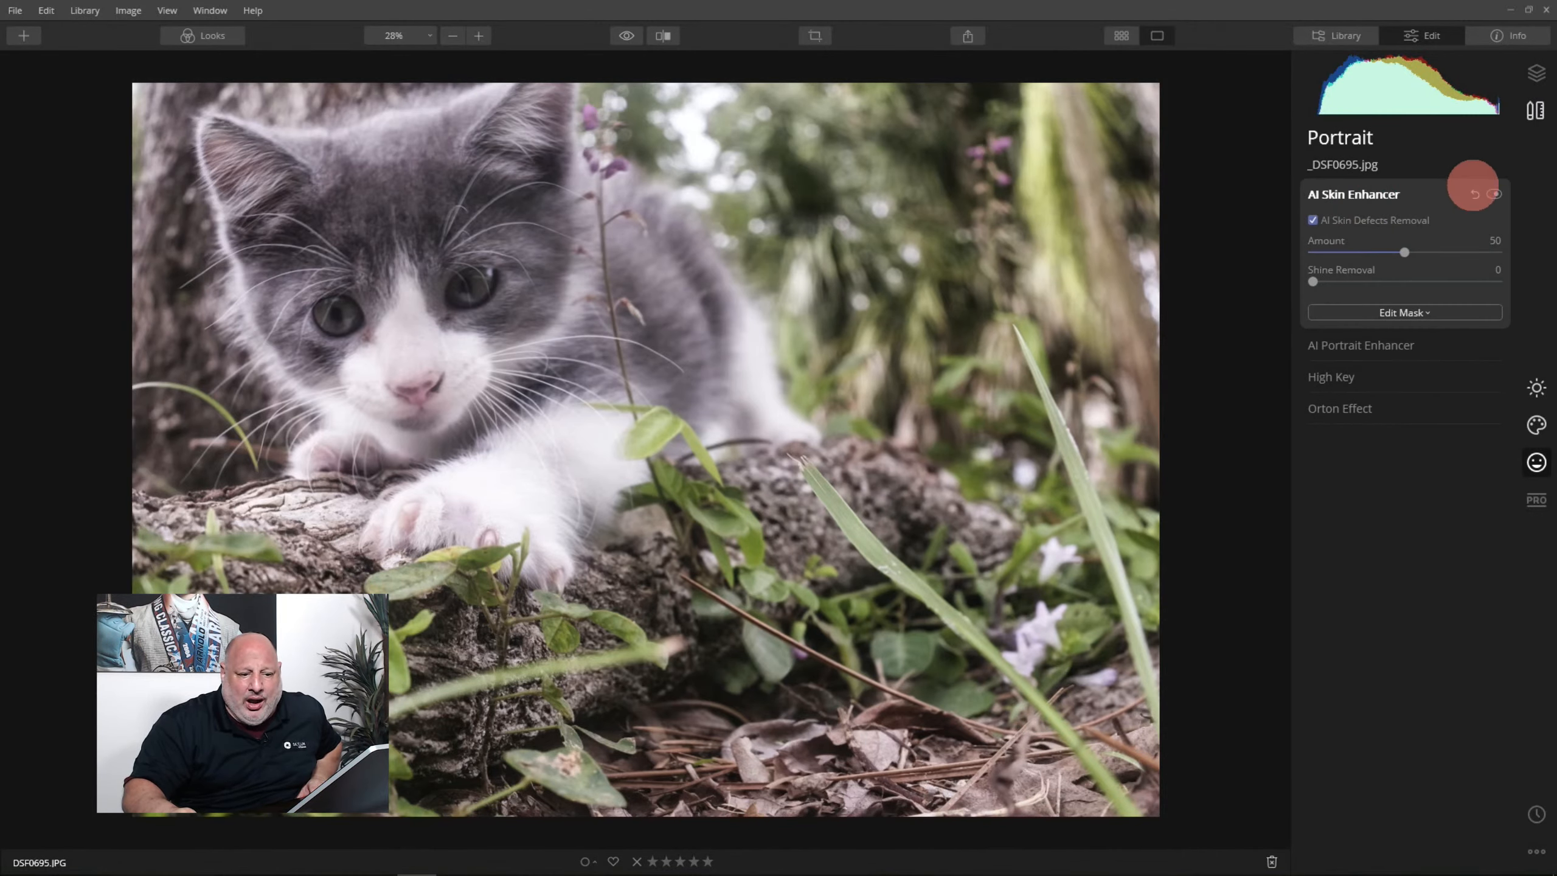
left_click(1465, 190)
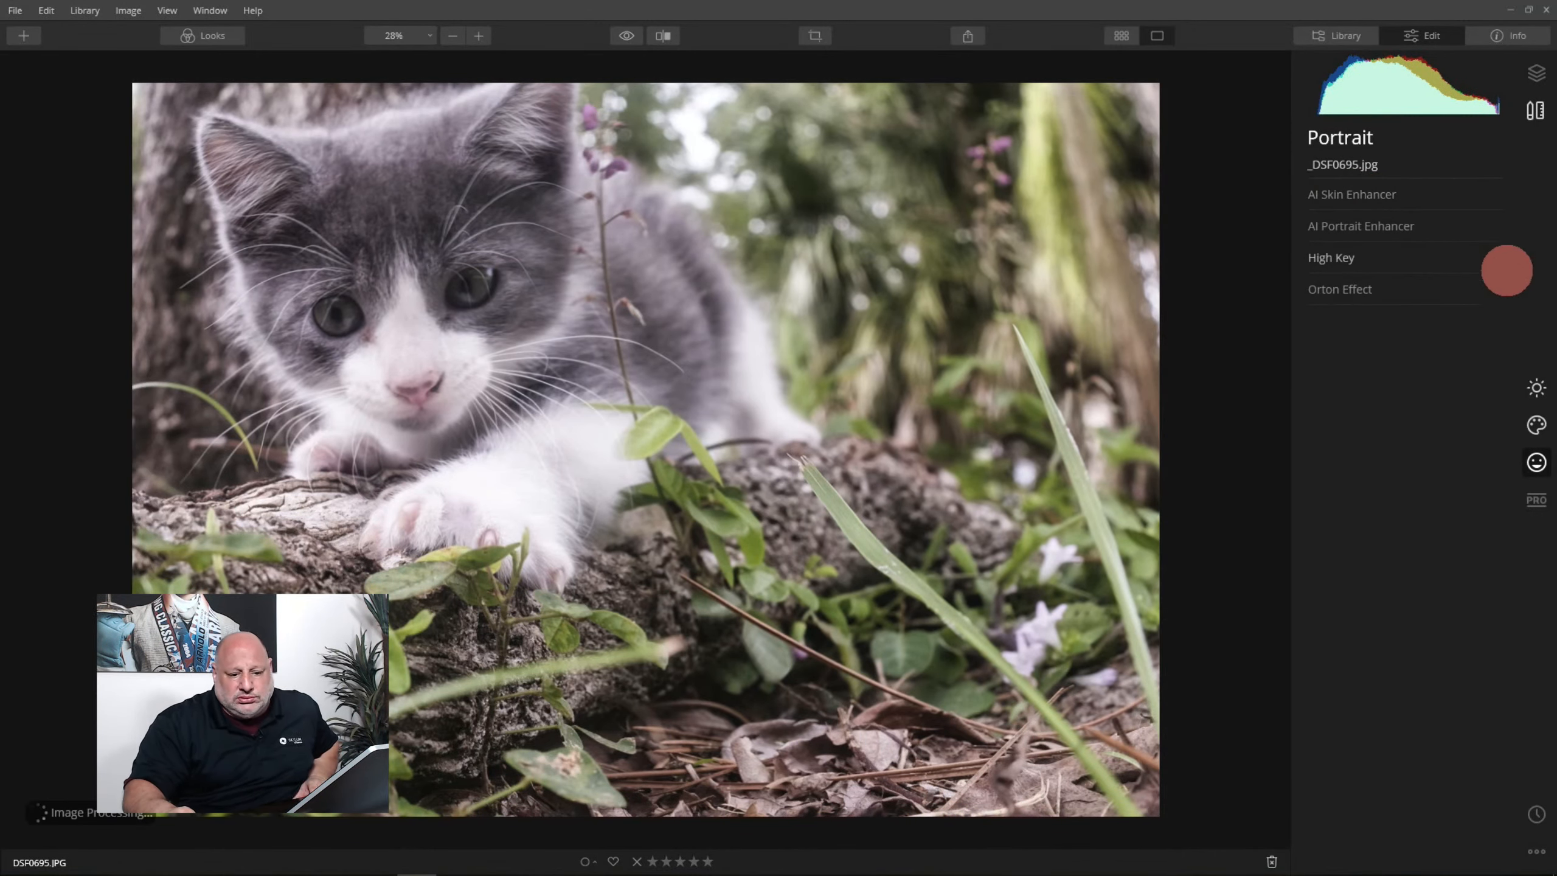
- In Advanced Contrast, set Highlights Contrast to 47 and Highlights Balance to 46, and compare the photo with the tool off and on
left_click(1535, 500)
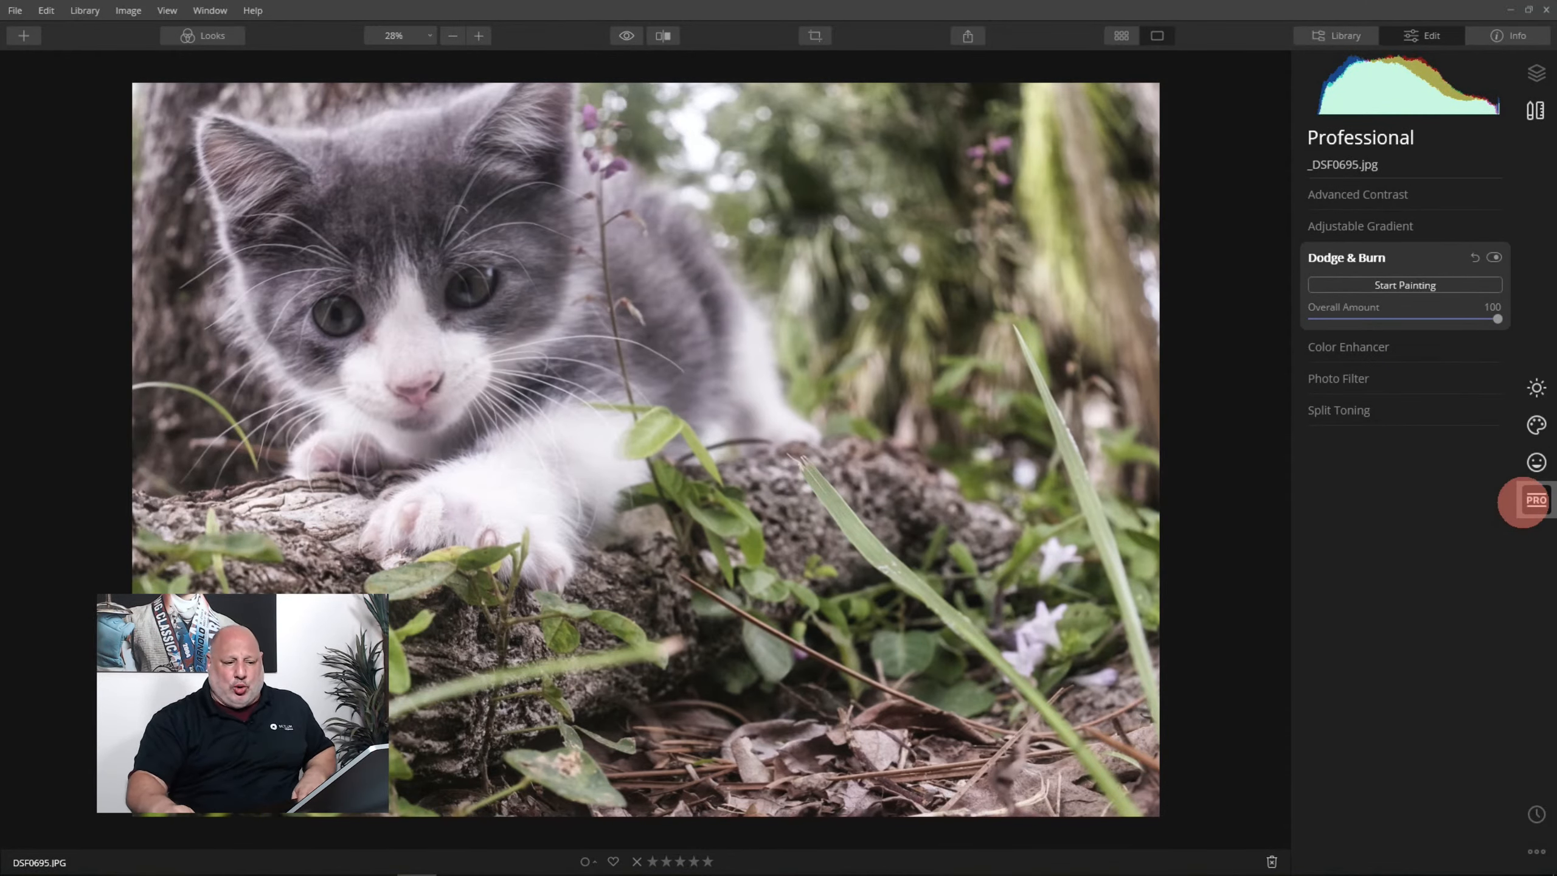
left_click(1386, 195)
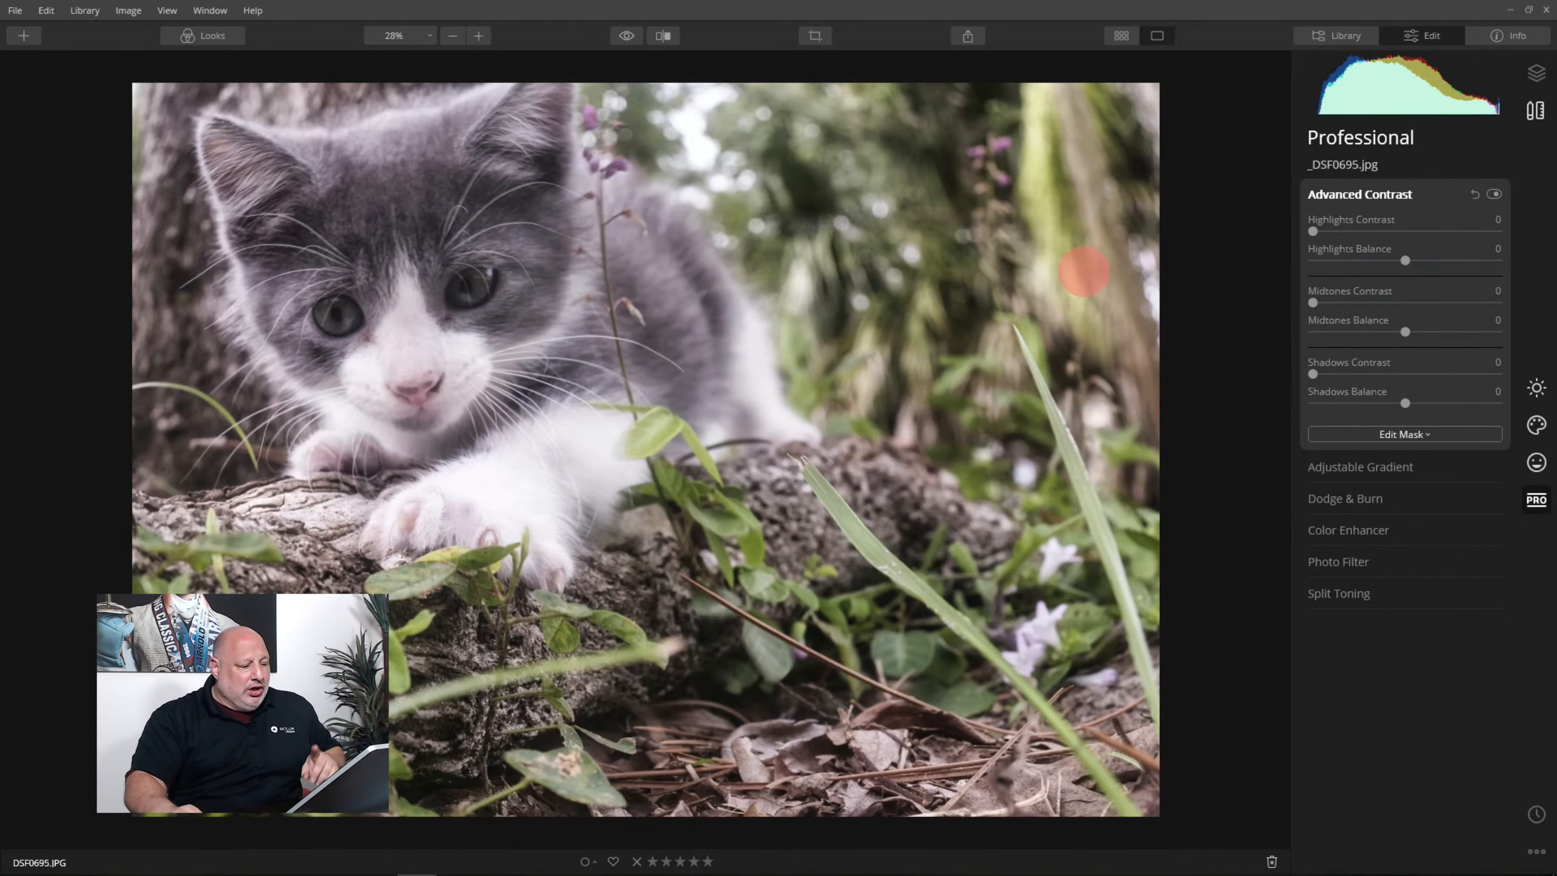
left_click(591, 431)
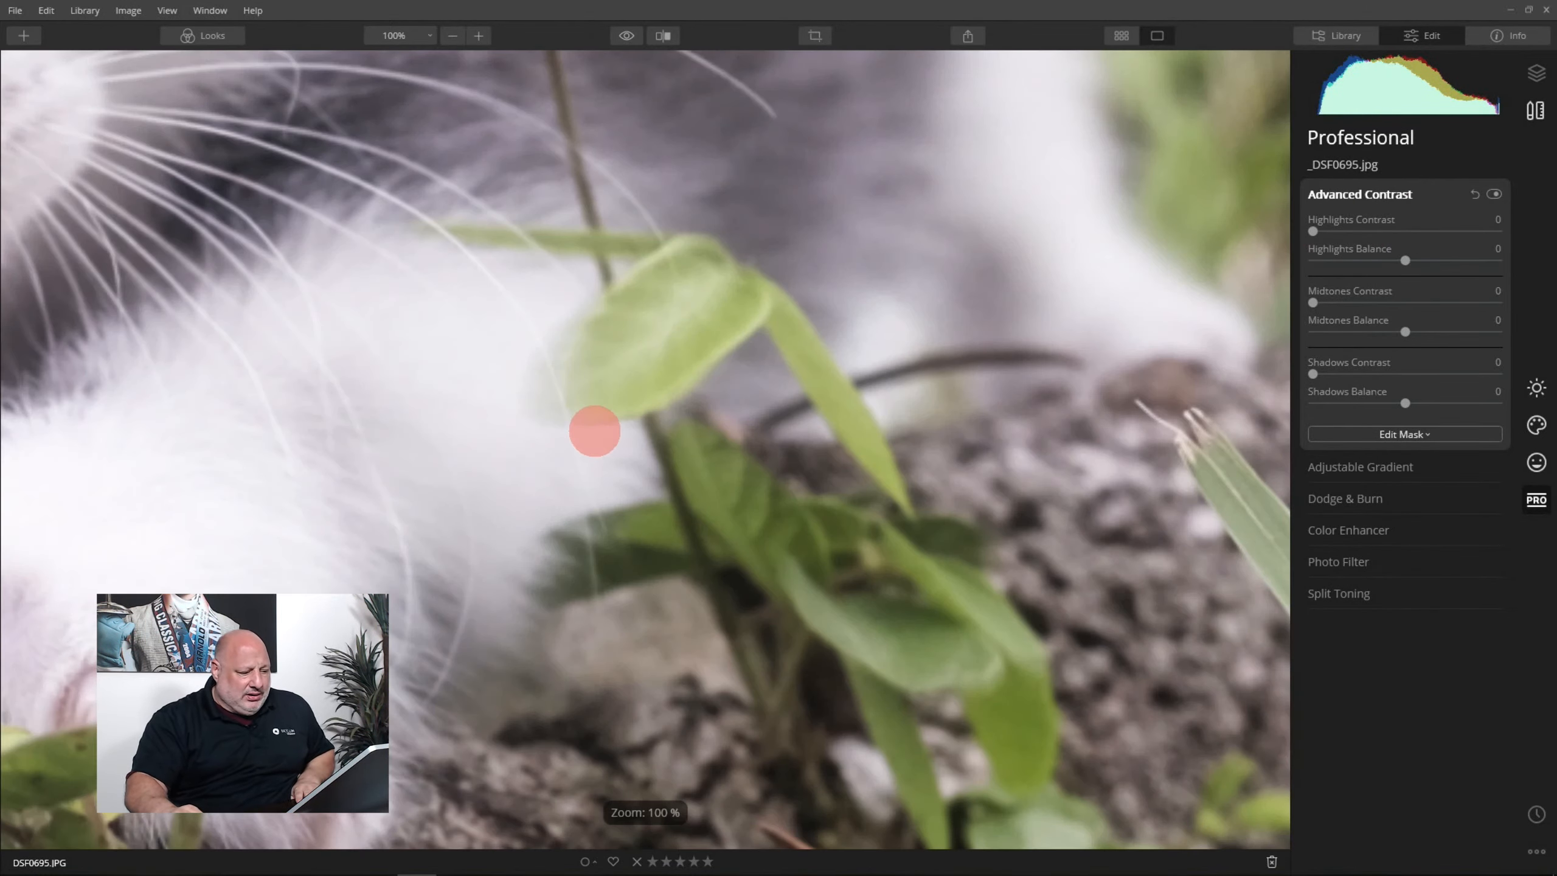
left_click(525, 393)
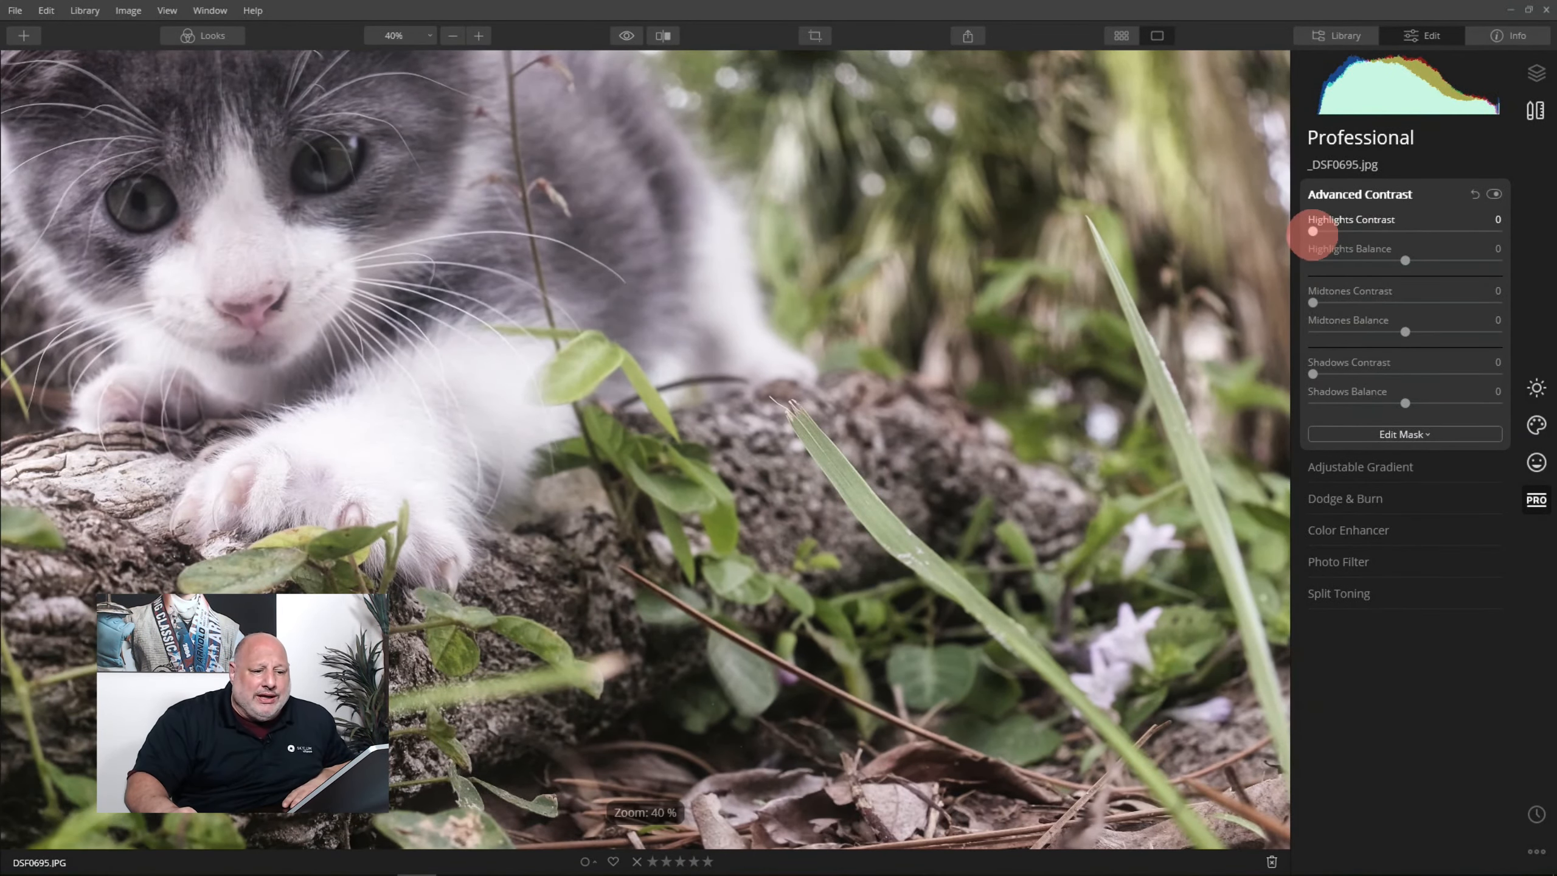
left_click_drag(1312, 231, 1400, 231)
left_click(1495, 194)
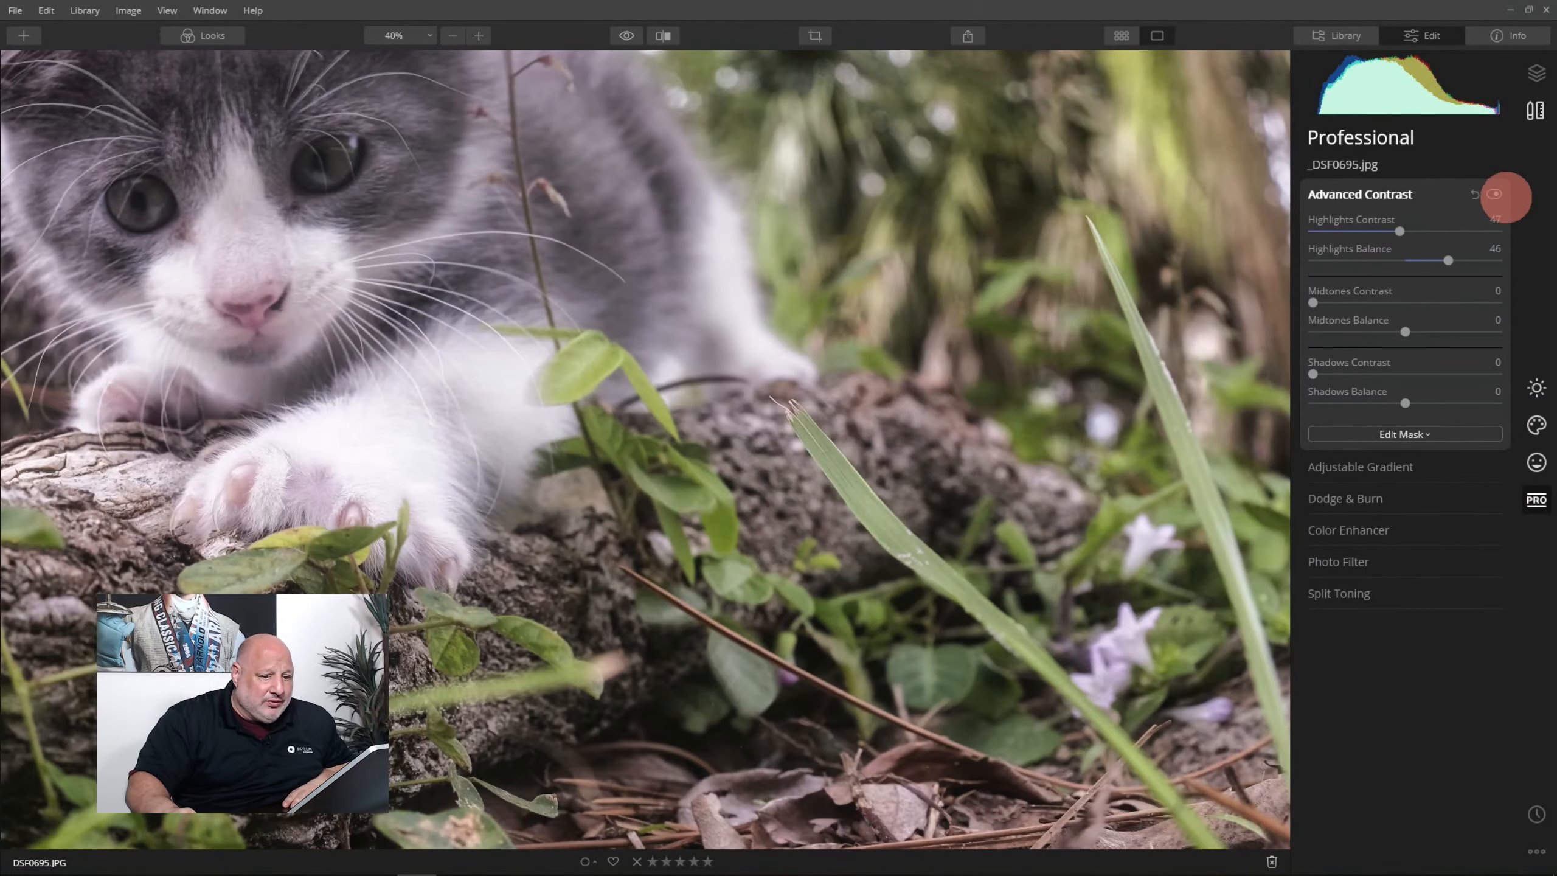
left_click(1494, 195)
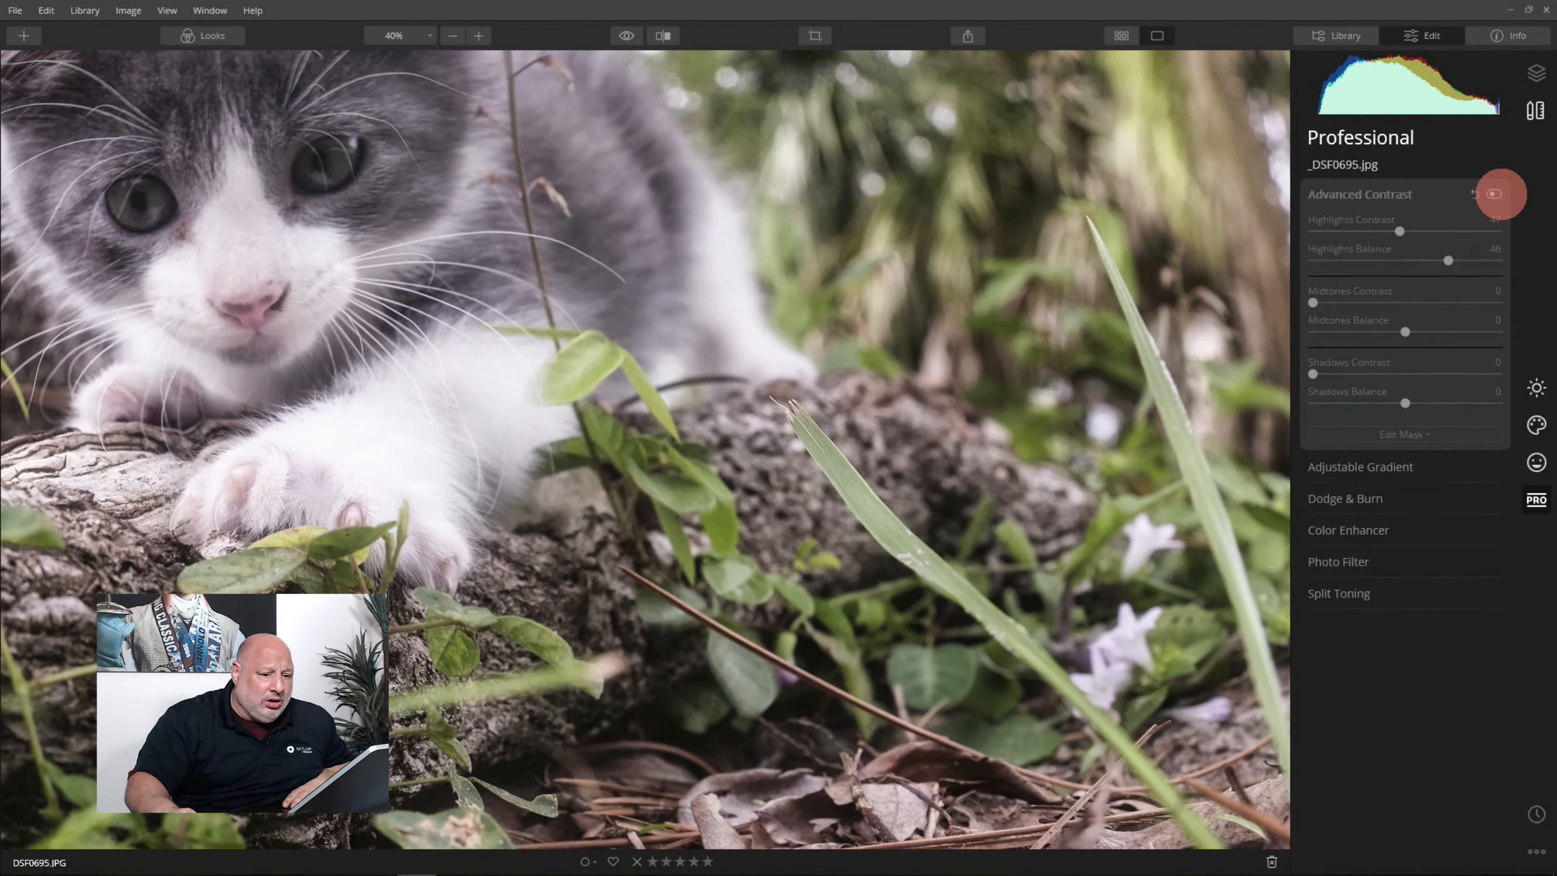
left_click(1495, 195)
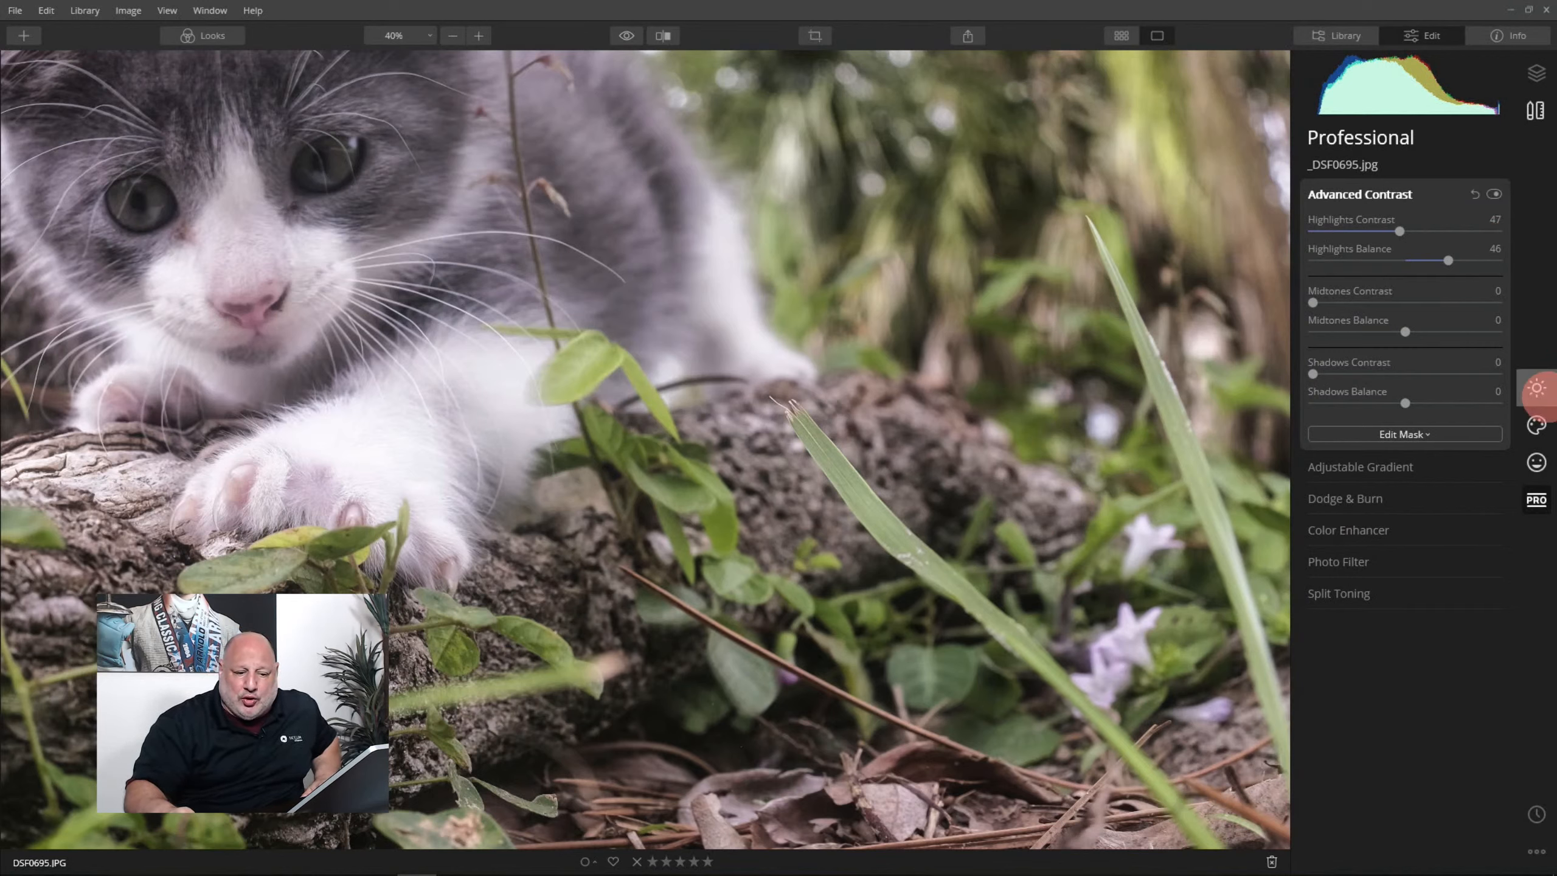
- Set Highlights to -26 in the Light tool and check the whole photo
left_click(1536, 388)
left_click(1327, 194)
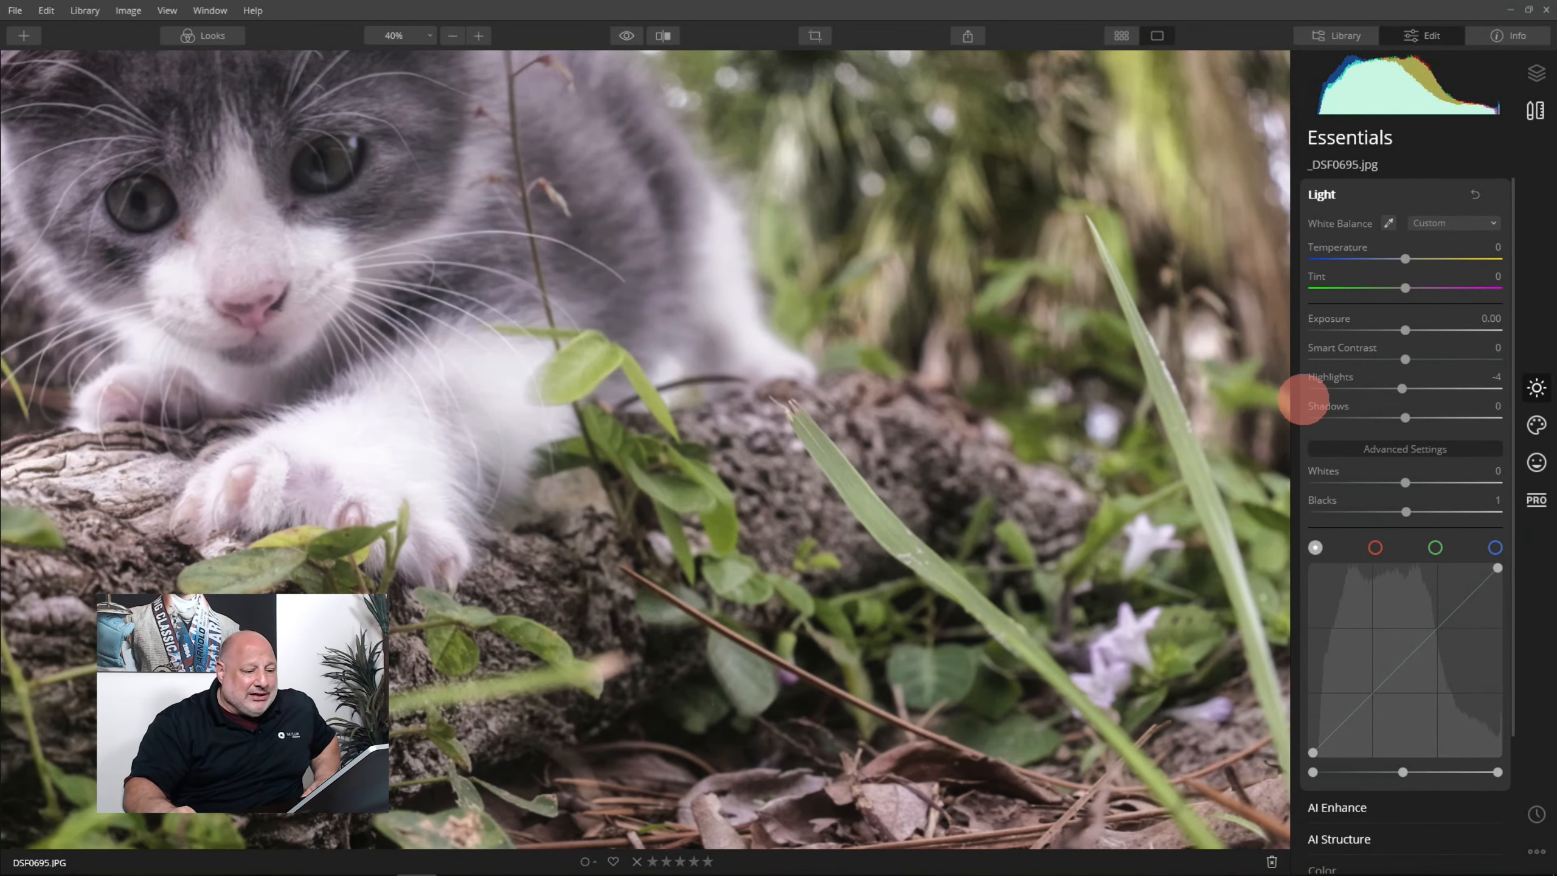
mouse_move(1402, 388)
left_mouse_down()
mouse_move(1288, 380)
mouse_move(1419, 377)
mouse_move(1380, 386)
left_mouse_up()
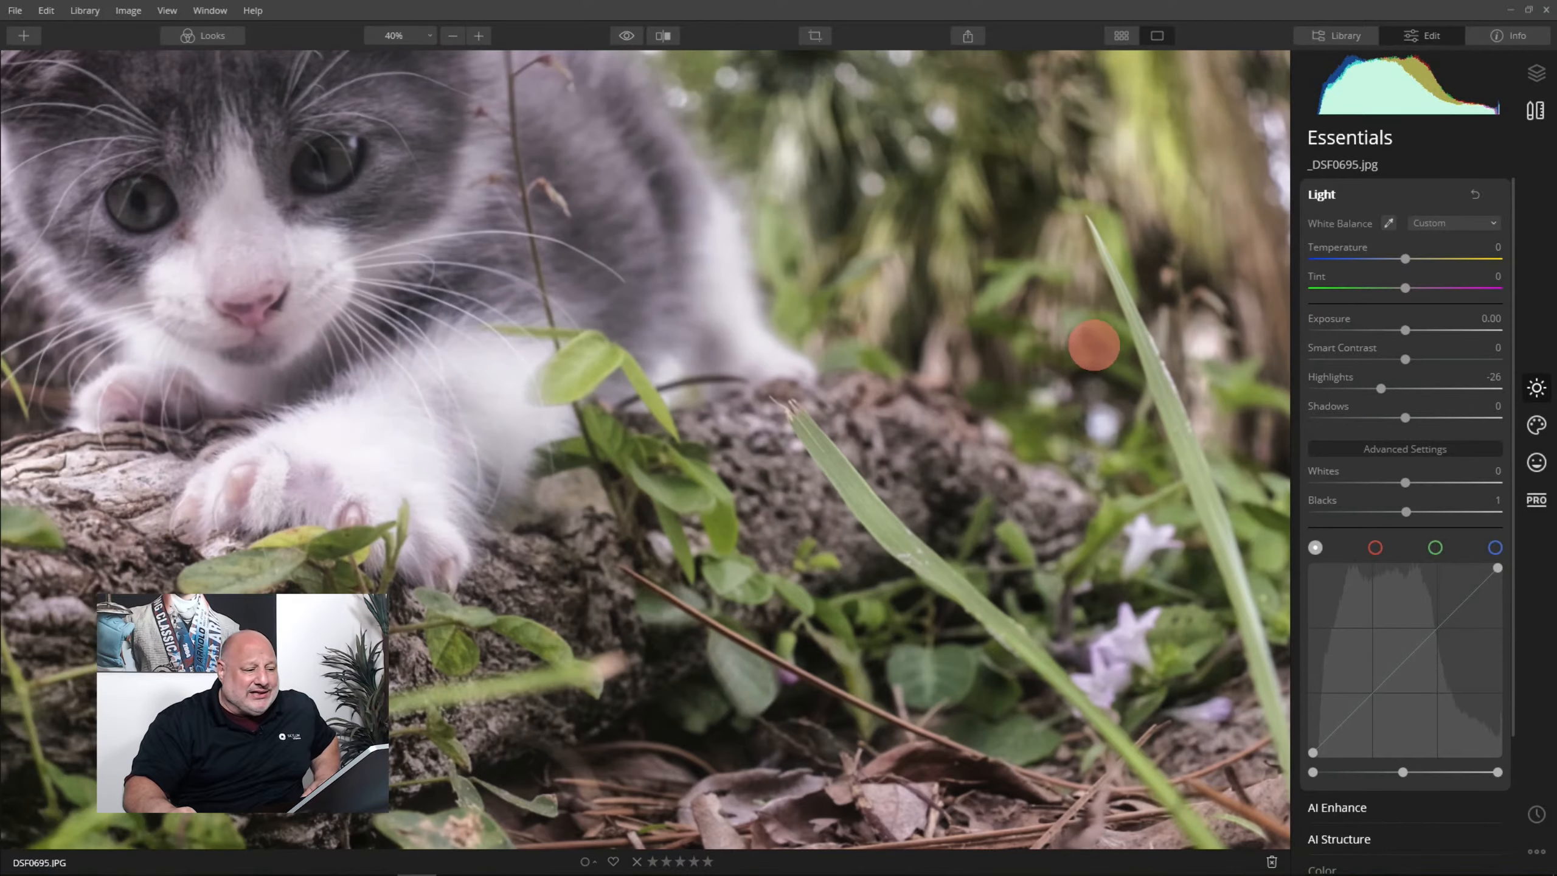
scroll(1094, 345, "down", 2)
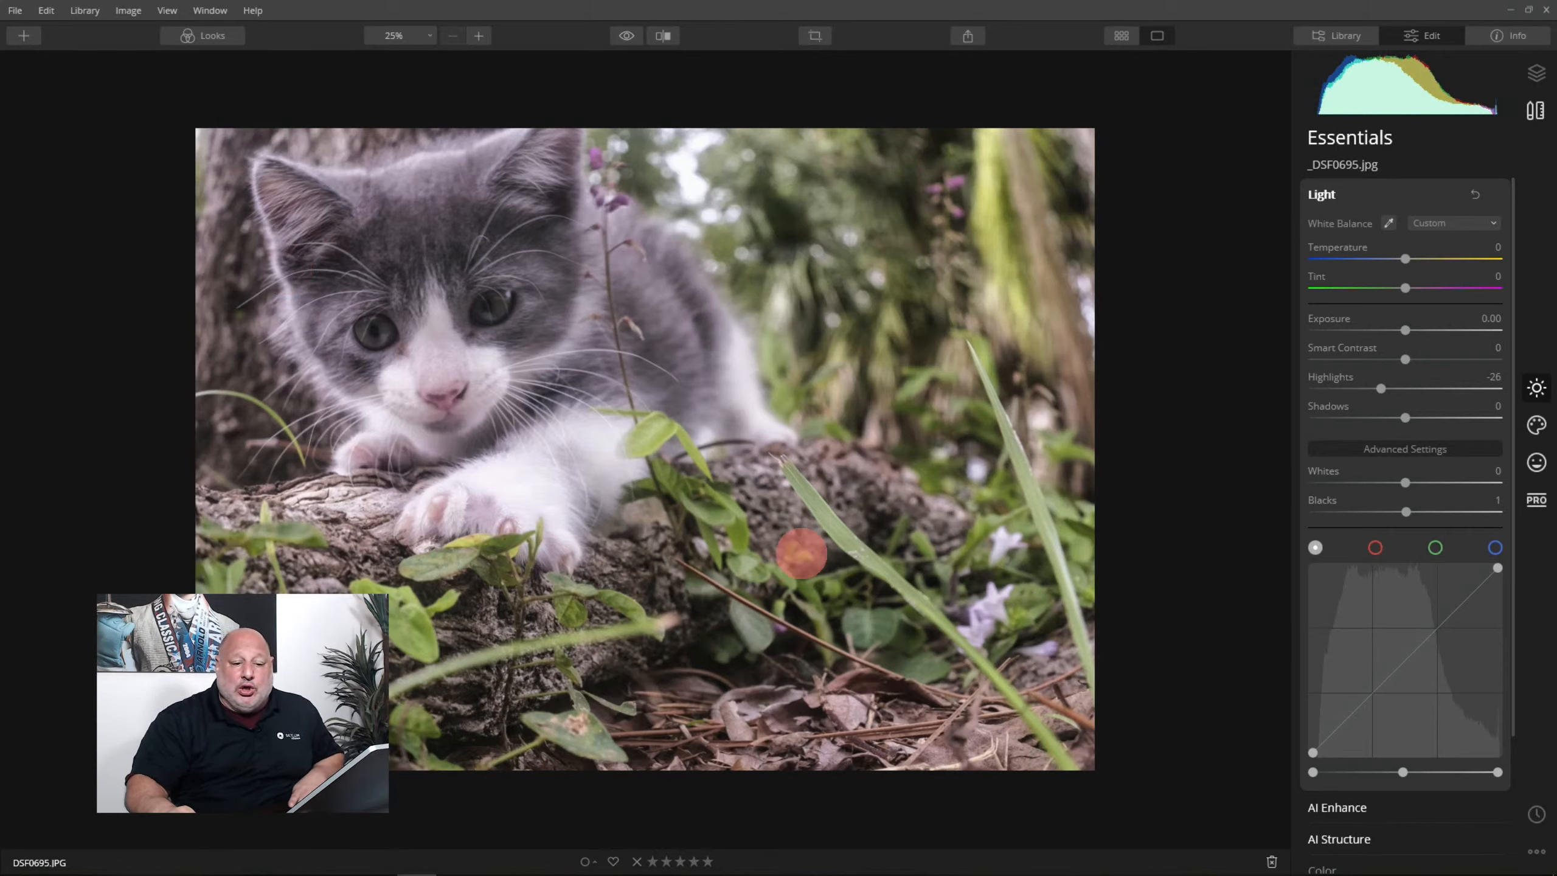
left_click(1321, 194)
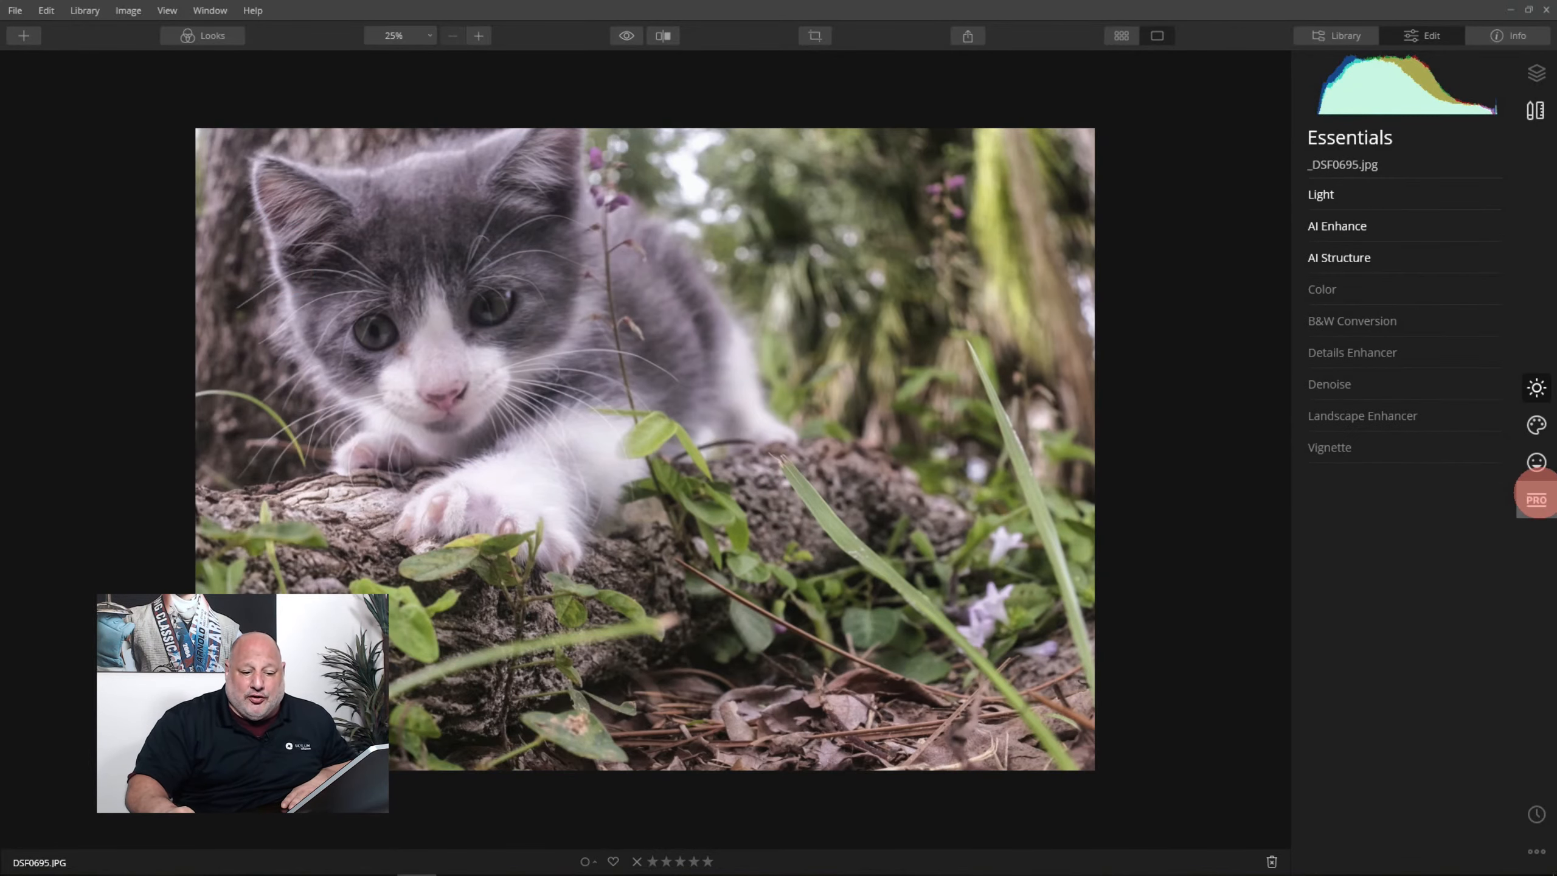
- Start painting with Dodge & Burn using the Lighten brush at 21% strength
left_click(1536, 500)
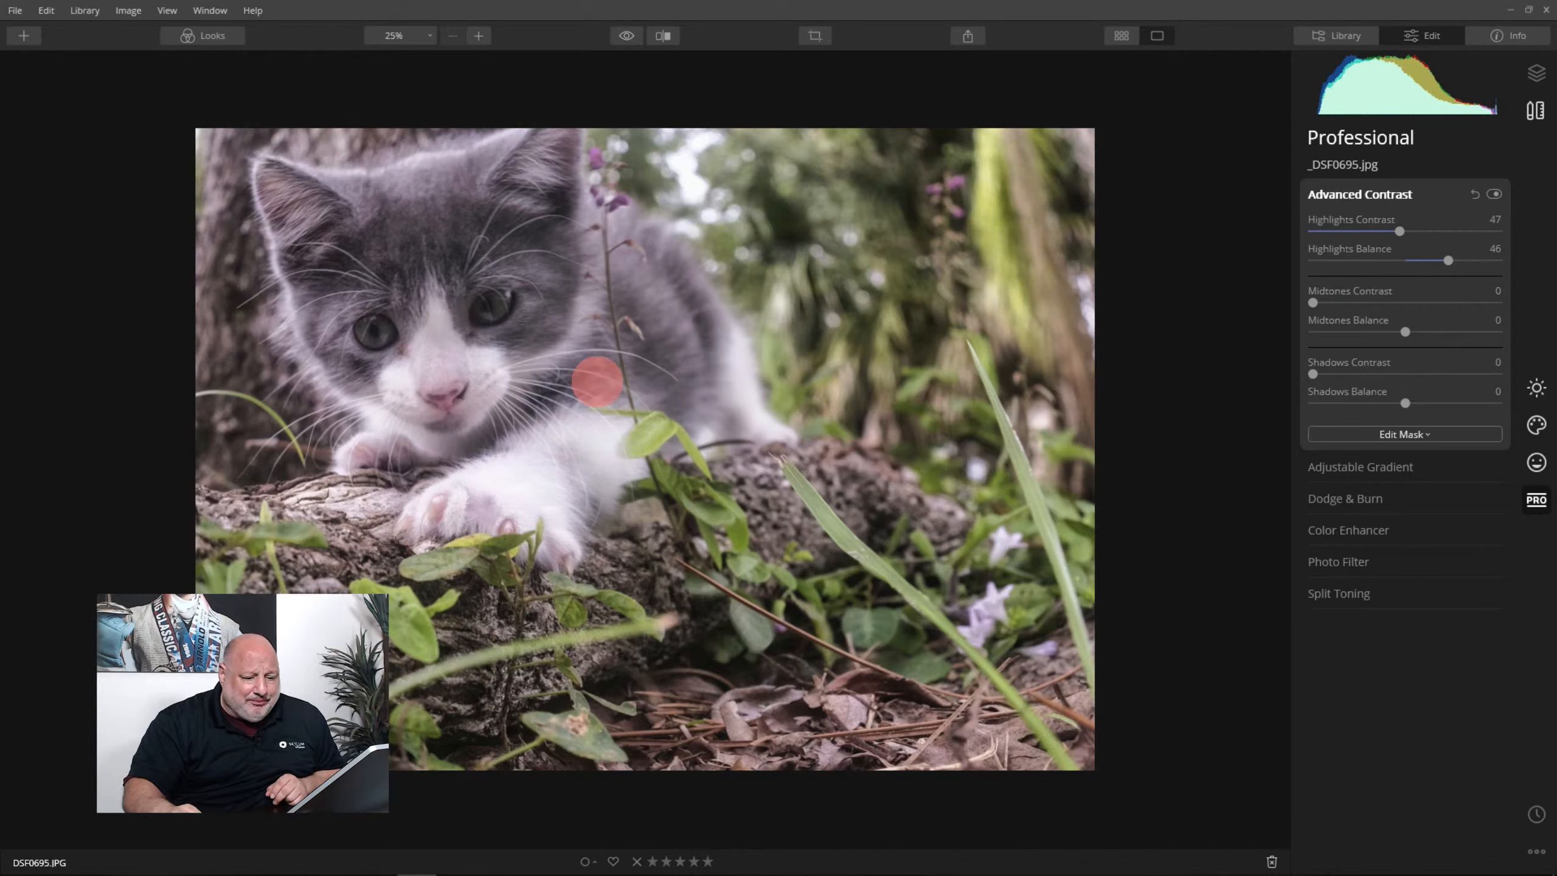
left_click(1349, 499)
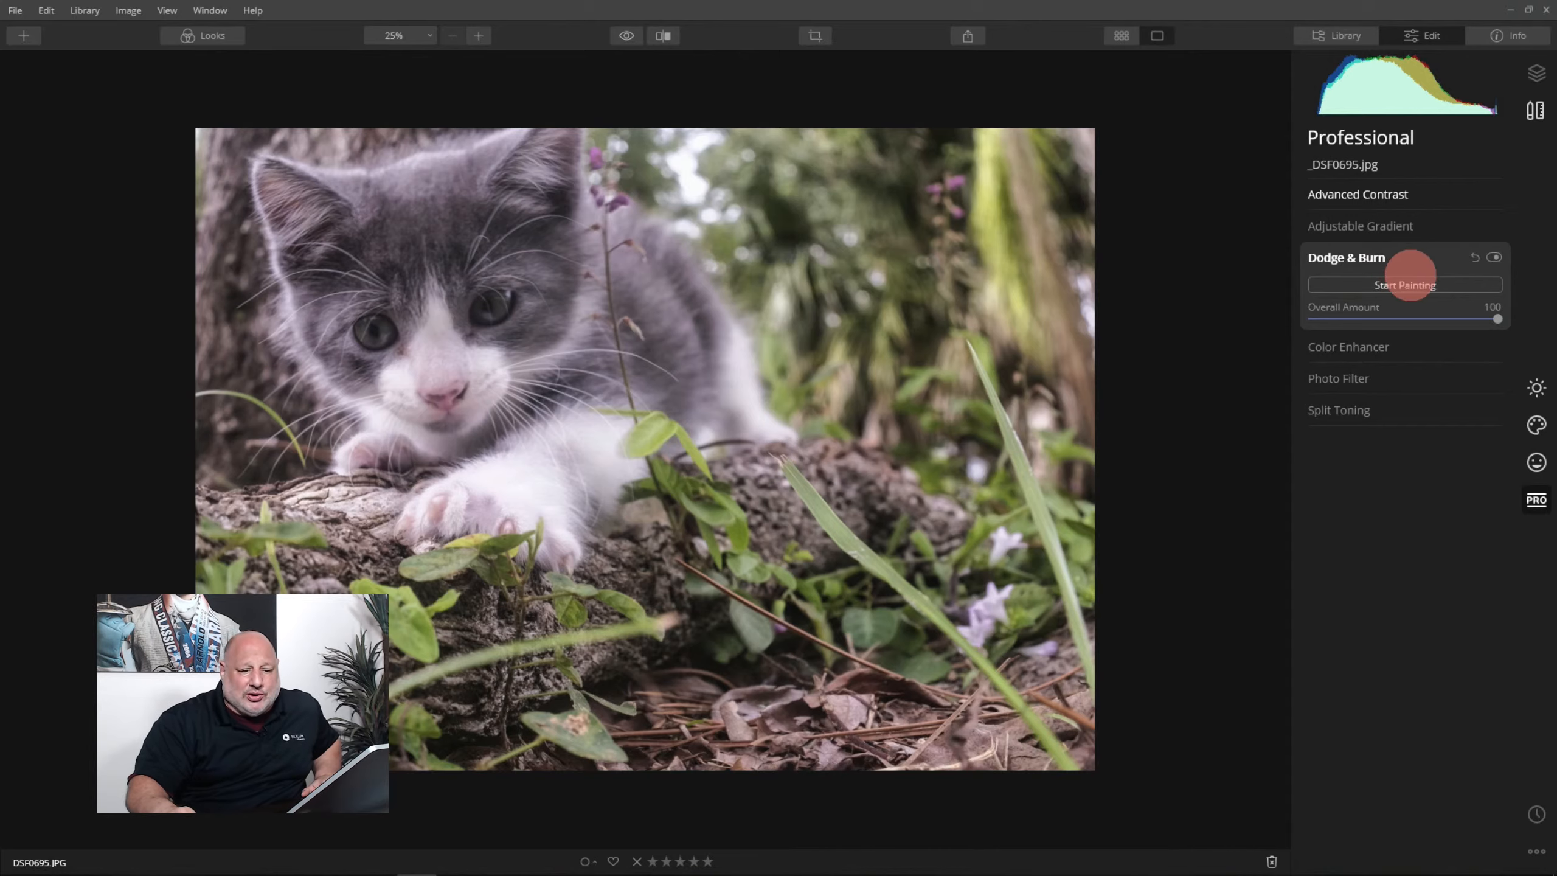
left_click(1410, 287)
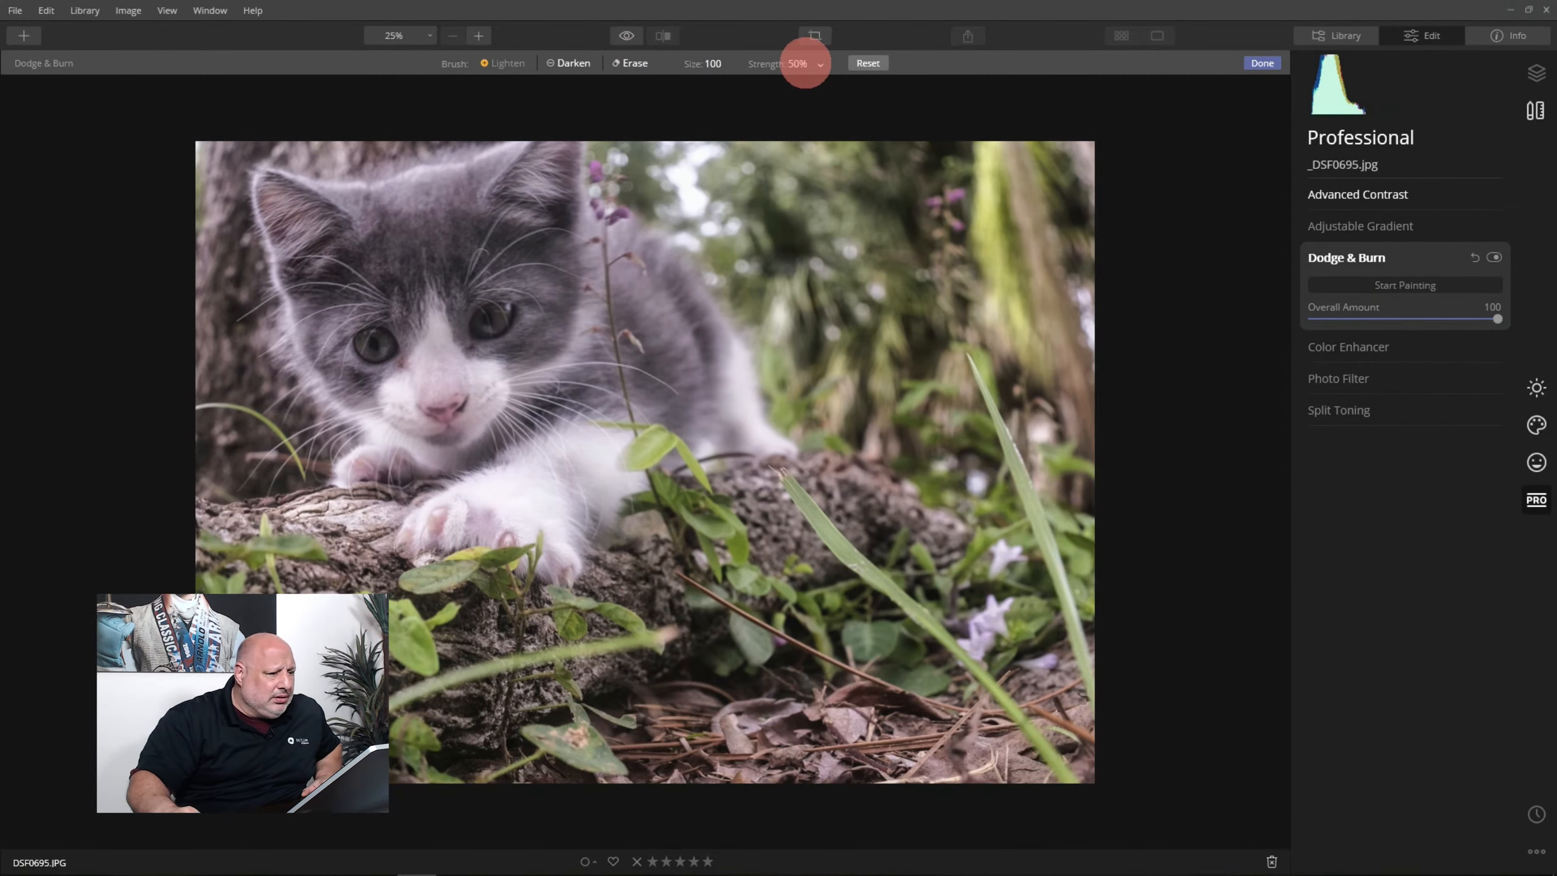
left_click(799, 63)
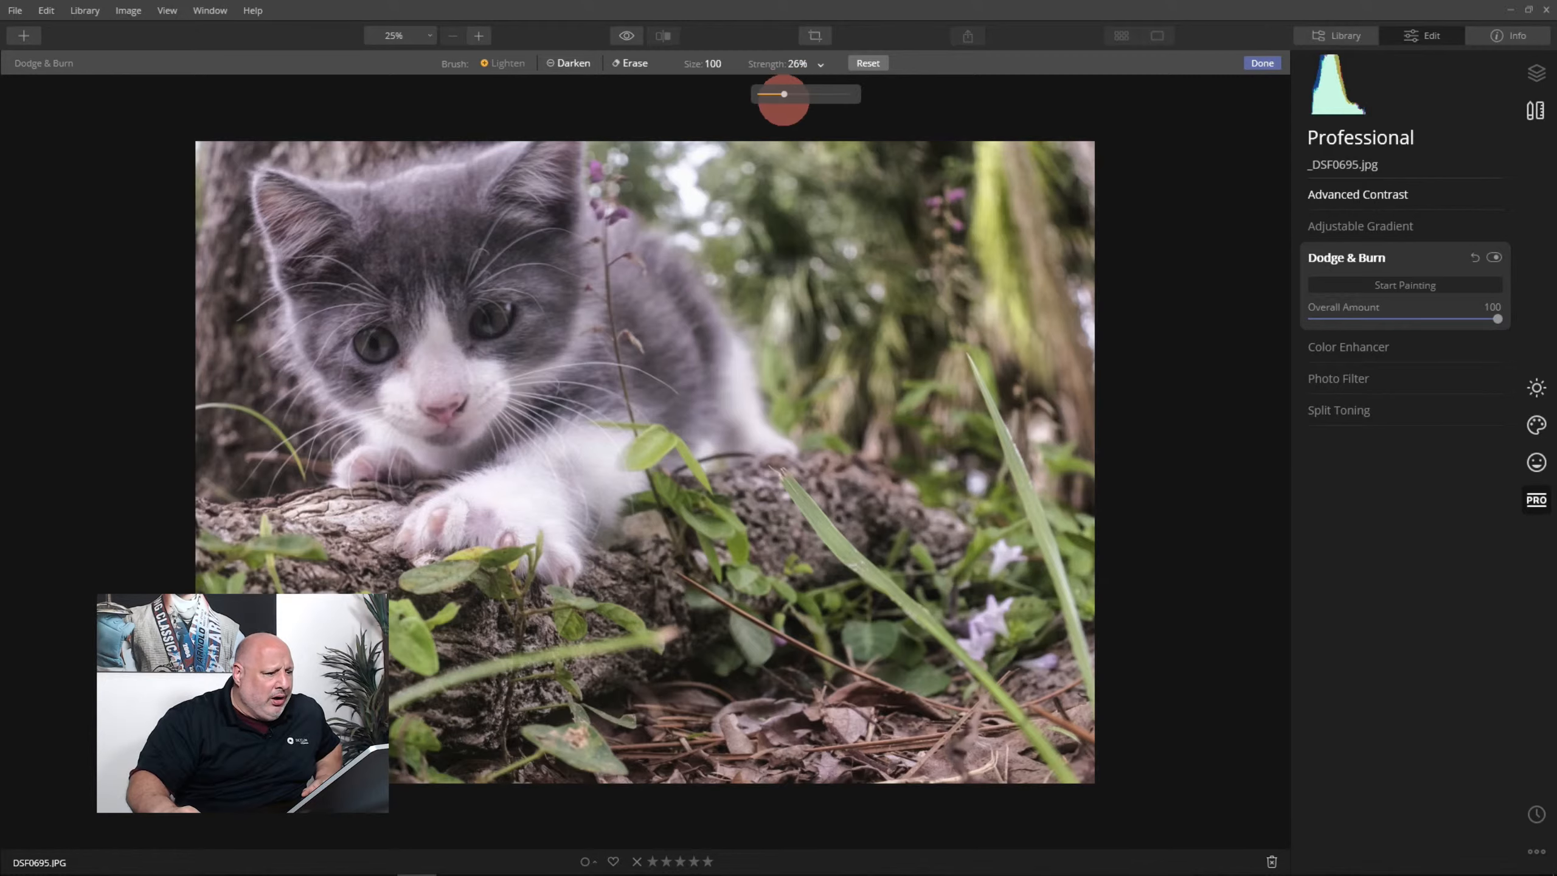
left_click_drag(784, 94, 780, 94)
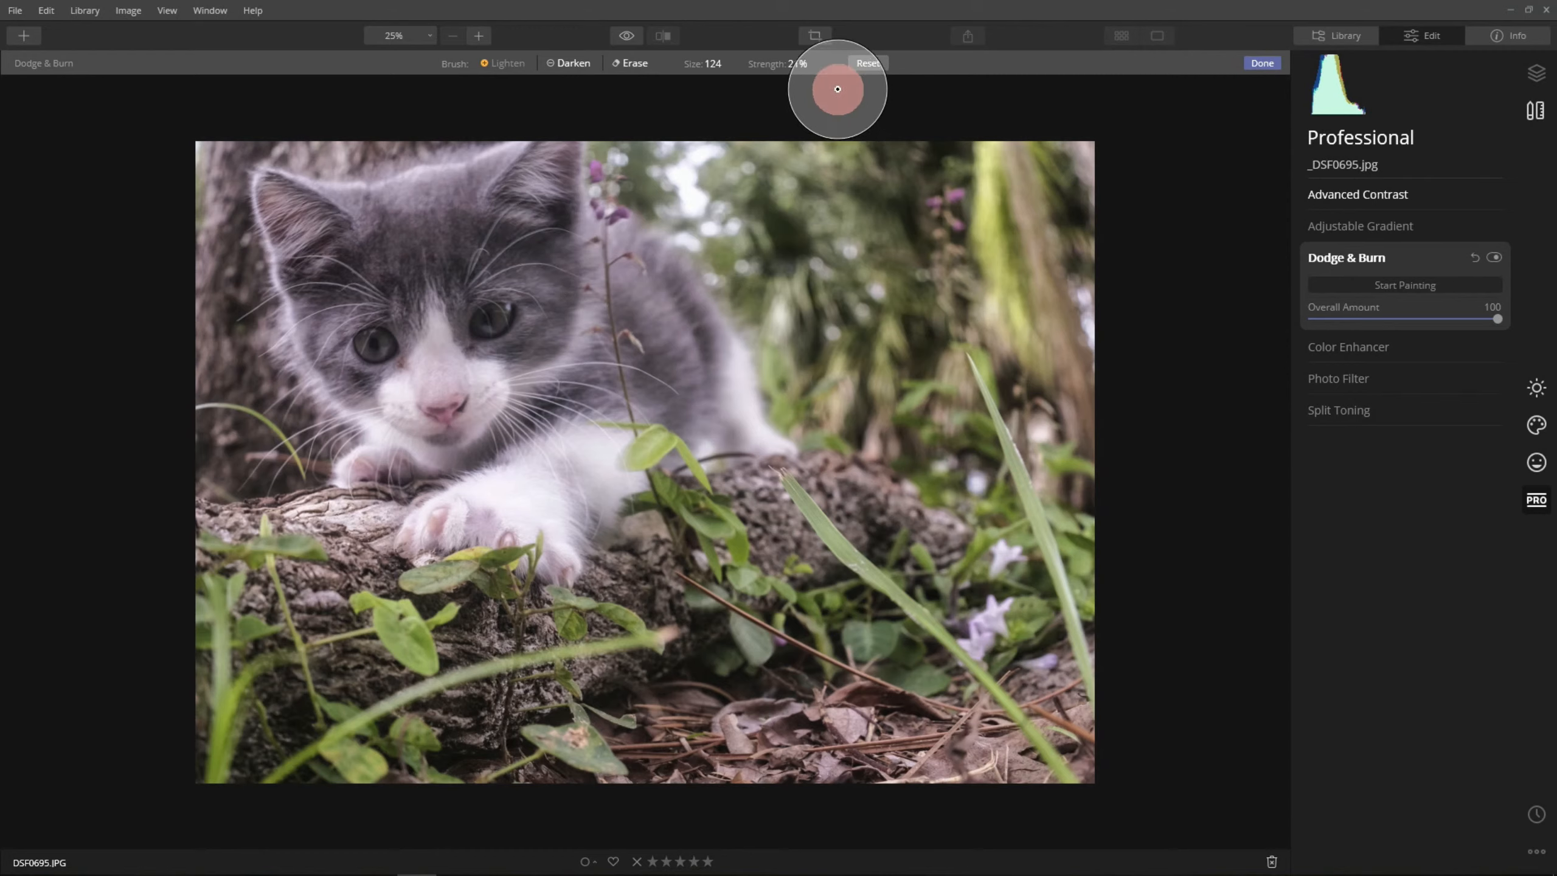
- Paint with the Lighten brush at 21% strength over the kitten's face and resize the brush to 124
scroll(546, 252, "up", 5)
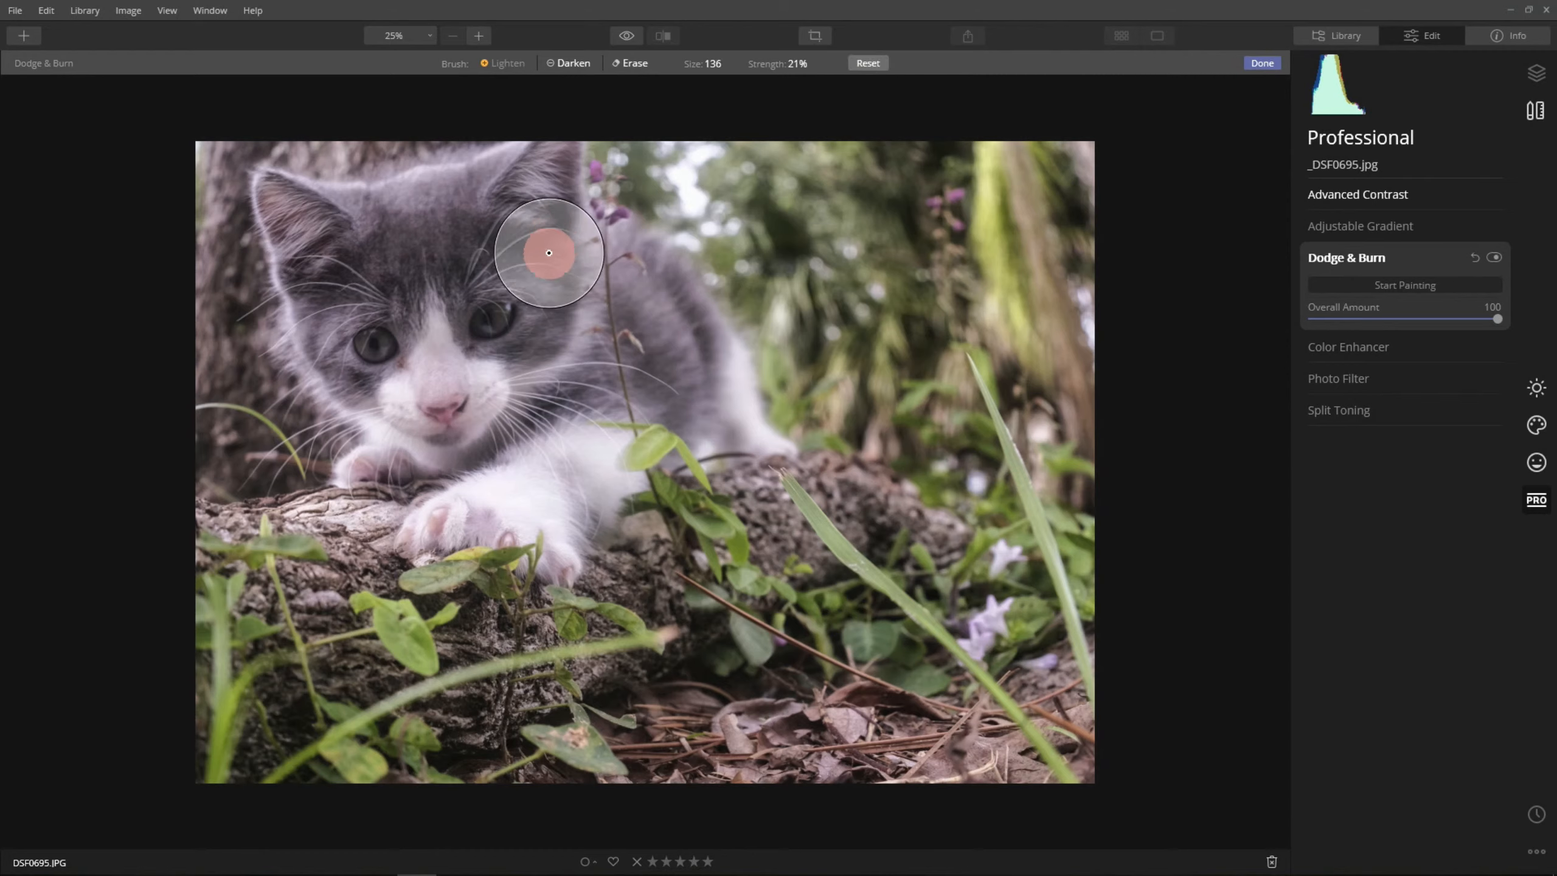
mouse_move(528, 225)
left_mouse_down()
mouse_move(425, 383)
mouse_move(321, 235)
mouse_move(455, 227)
mouse_move(520, 315)
mouse_move(494, 236)
mouse_move(358, 279)
mouse_move(401, 371)
mouse_move(500, 290)
left_mouse_up()
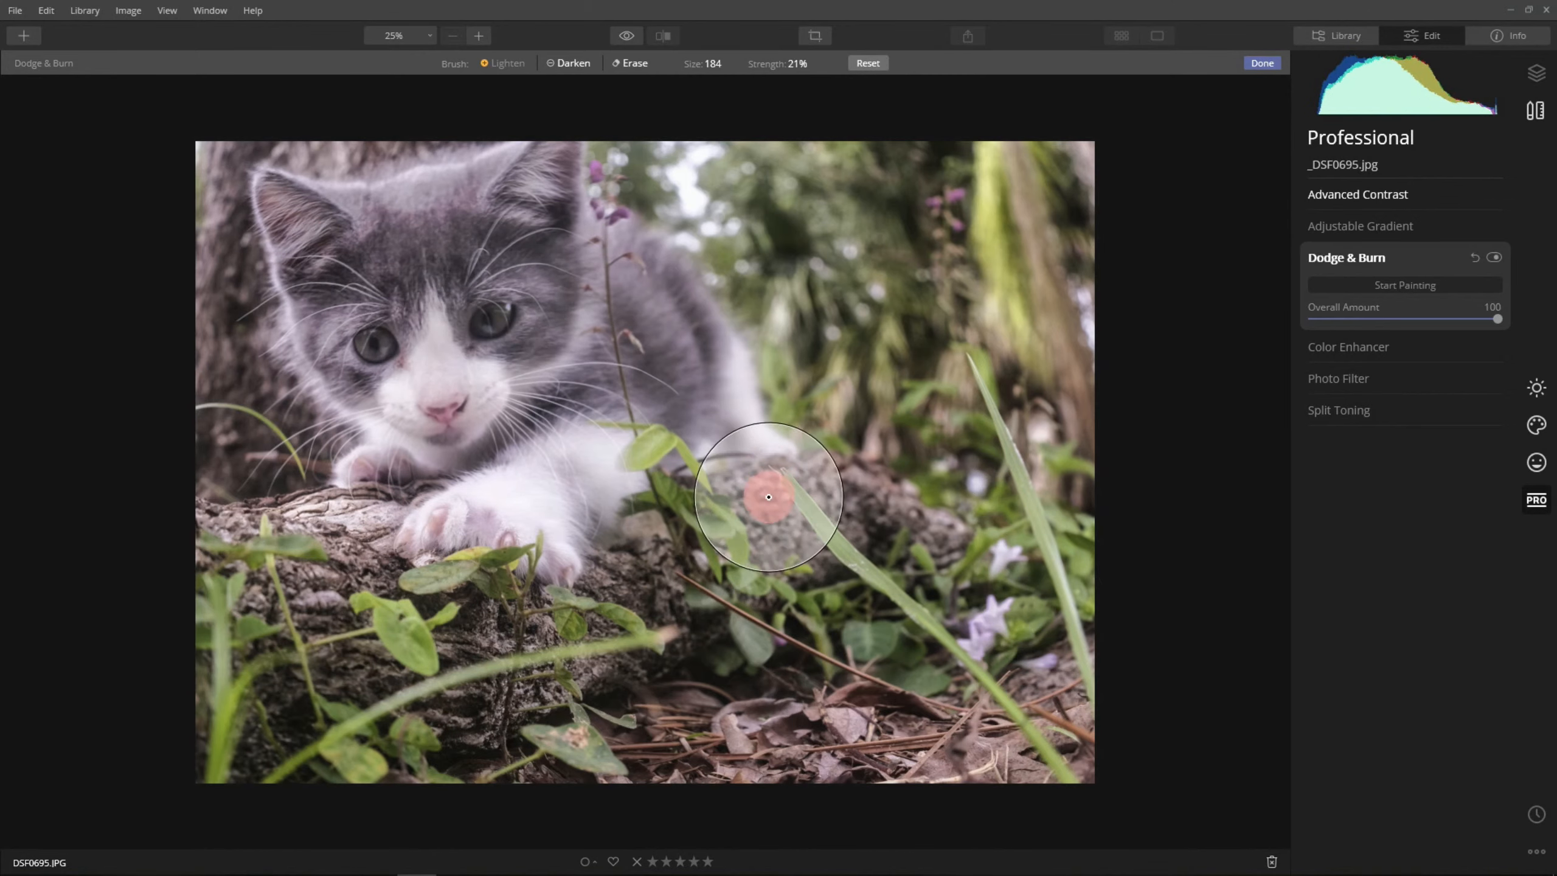
scroll(608, 351, "down", 4)
scroll(533, 270, "down", 1)
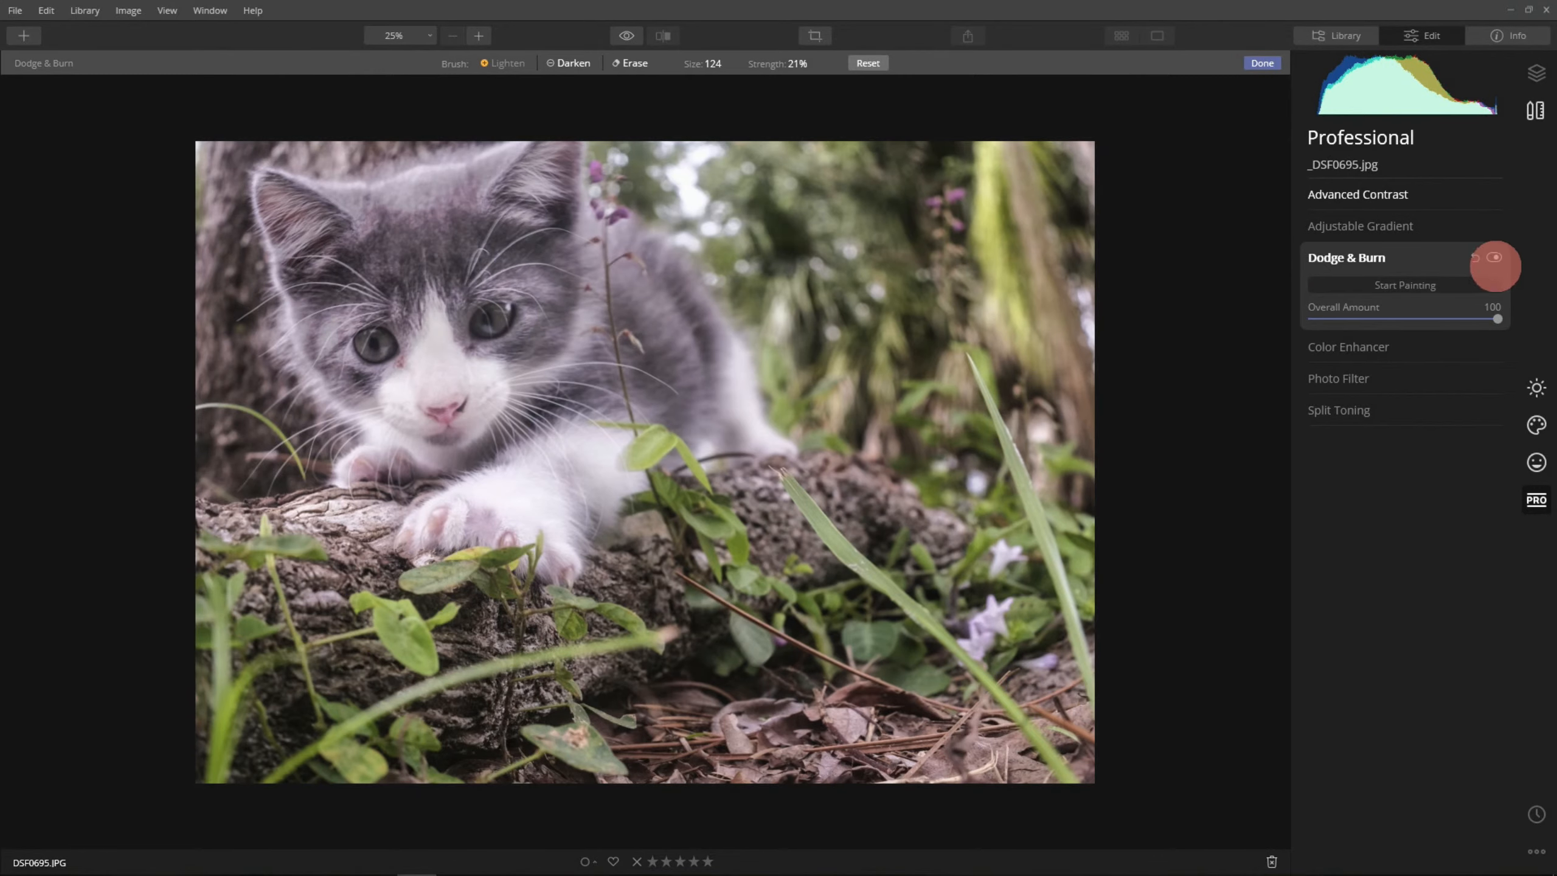
- Compare the photo with the Dodge & Burn effect off and on
left_click(1494, 257)
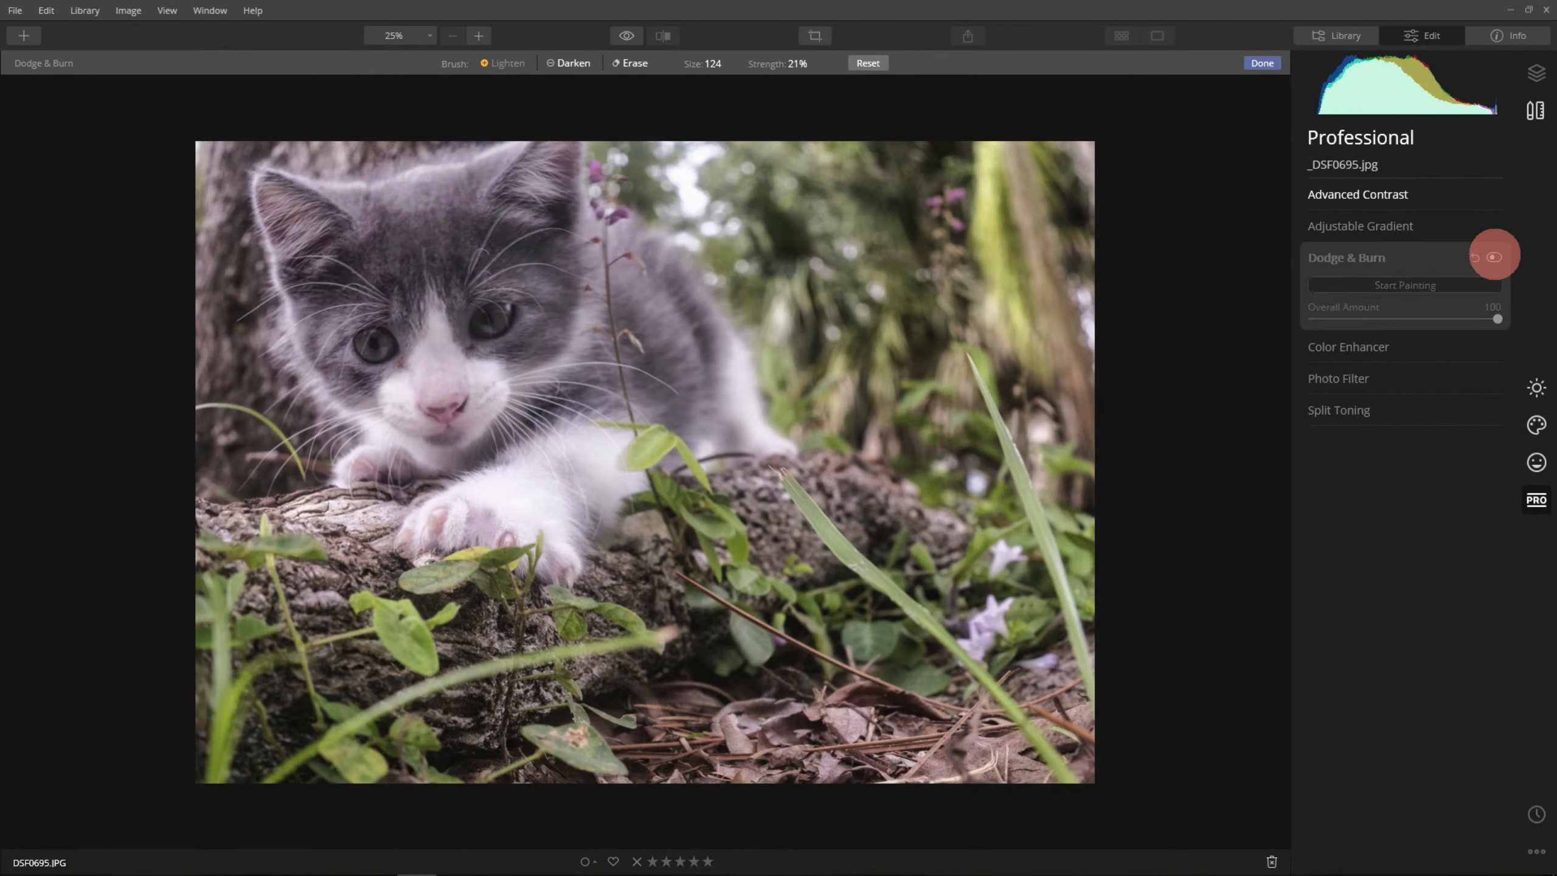
left_click(1494, 257)
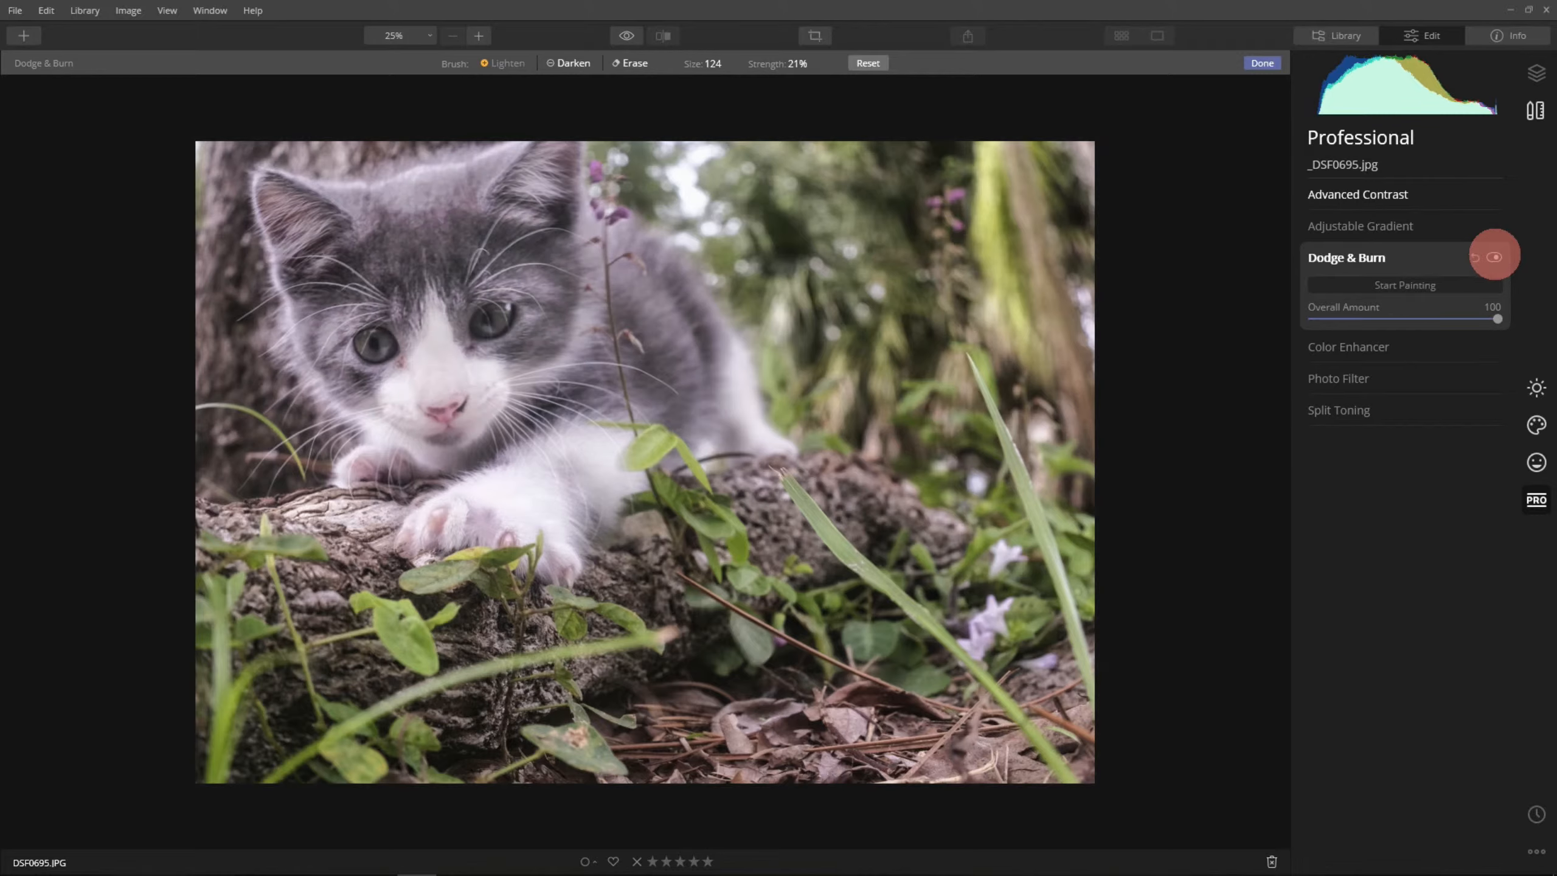
left_click(1494, 258)
left_click(1494, 258)
scroll(587, 294, "down", 6)
left_click(1494, 258)
left_click(1494, 257)
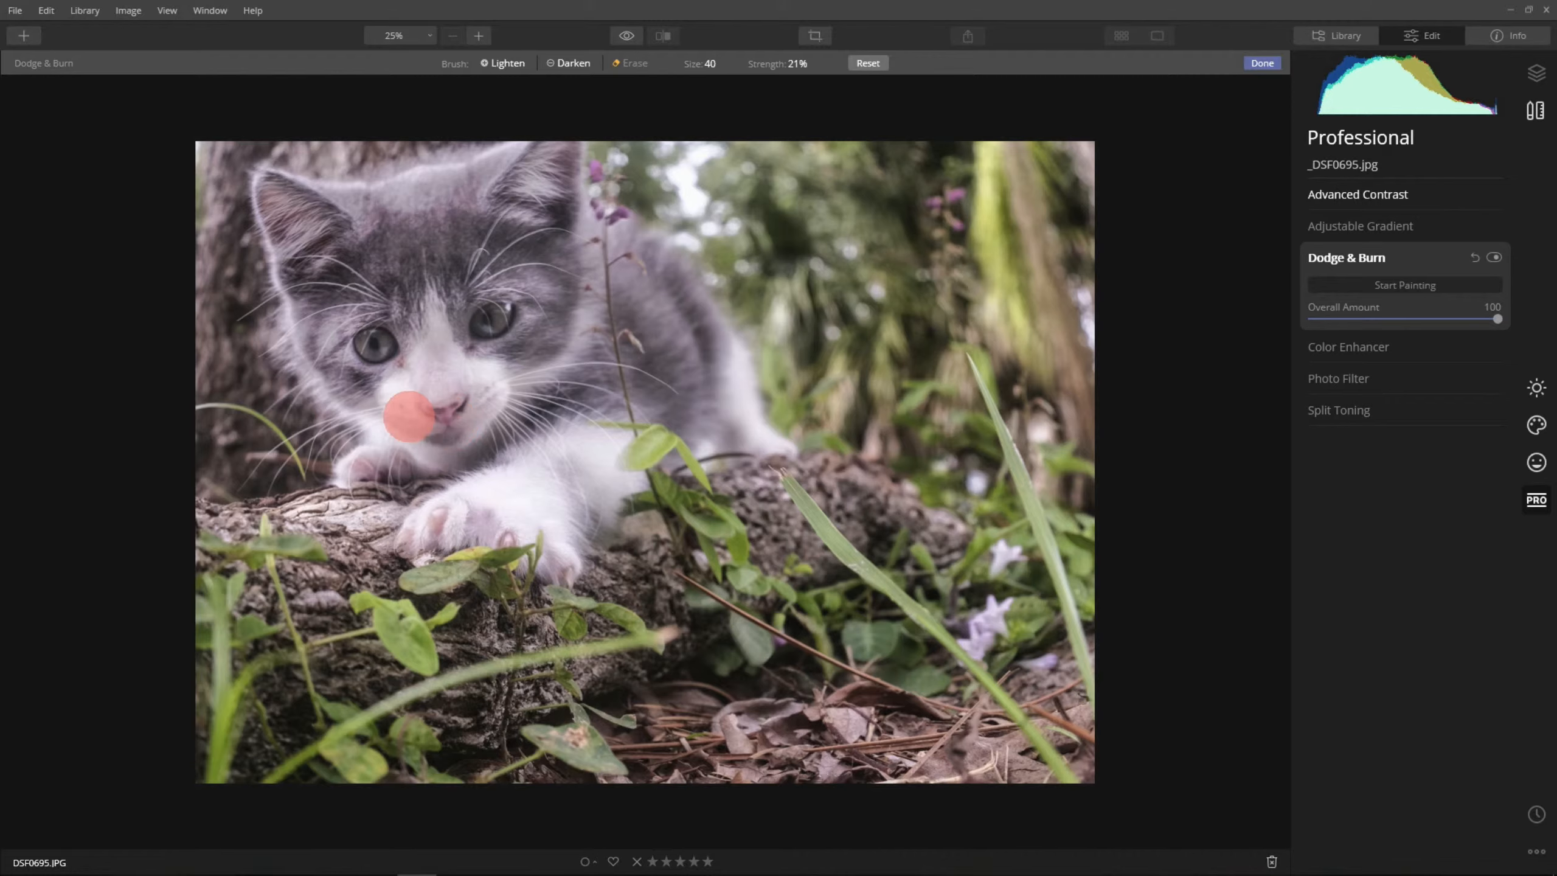
- Erase Dodge & Burn strokes around the kitten's muzzle at brush size 40, finish painting with Lighten selected, and compare the effect off and on
left_click_drag(408, 417, 604, 403)
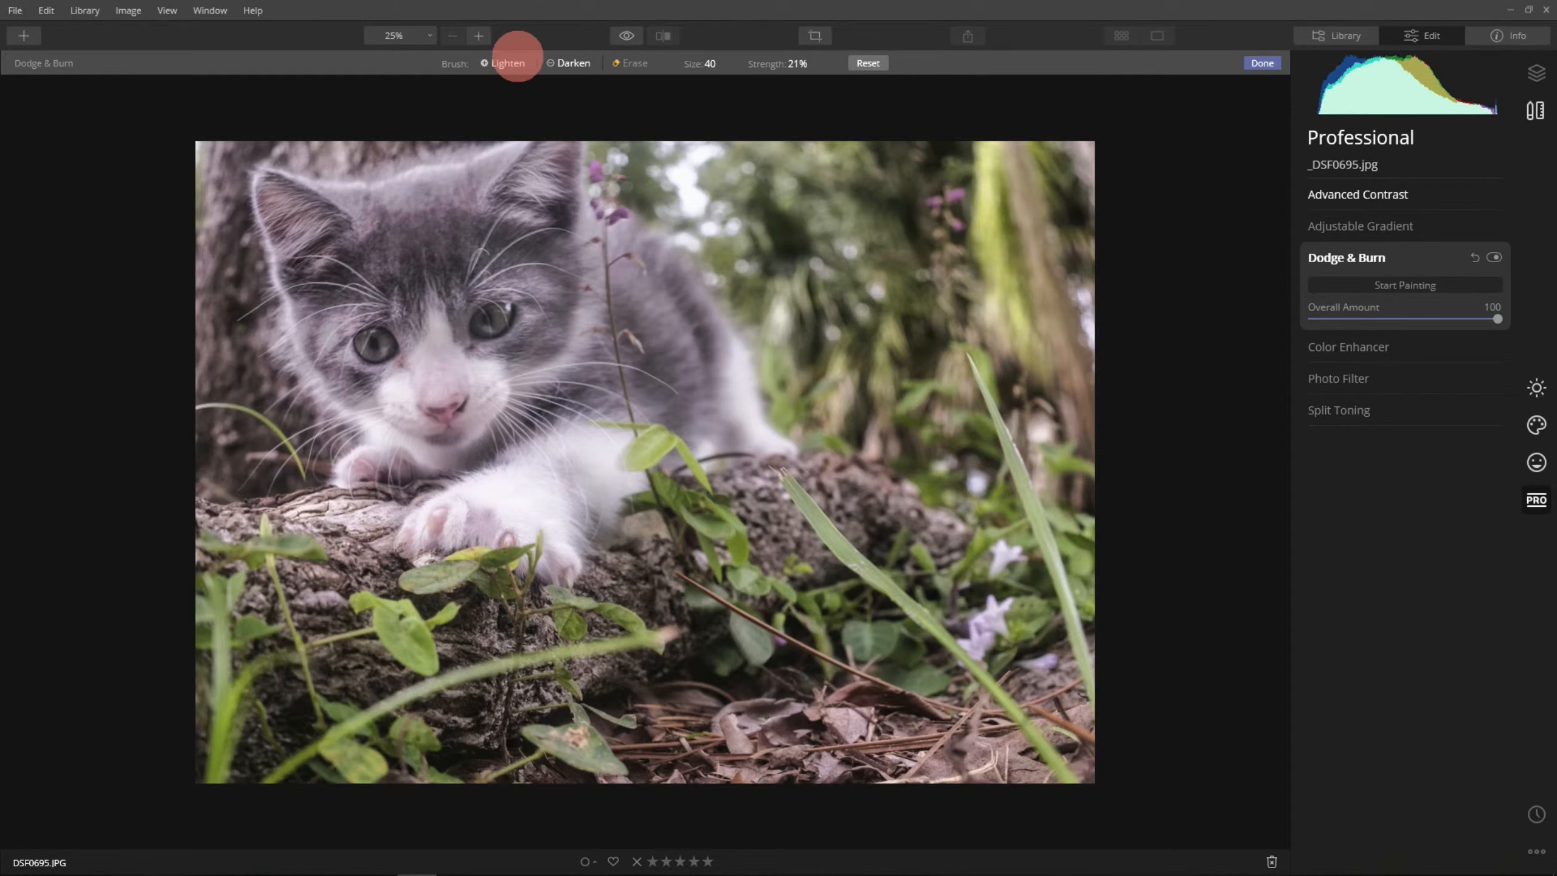
left_click(508, 61)
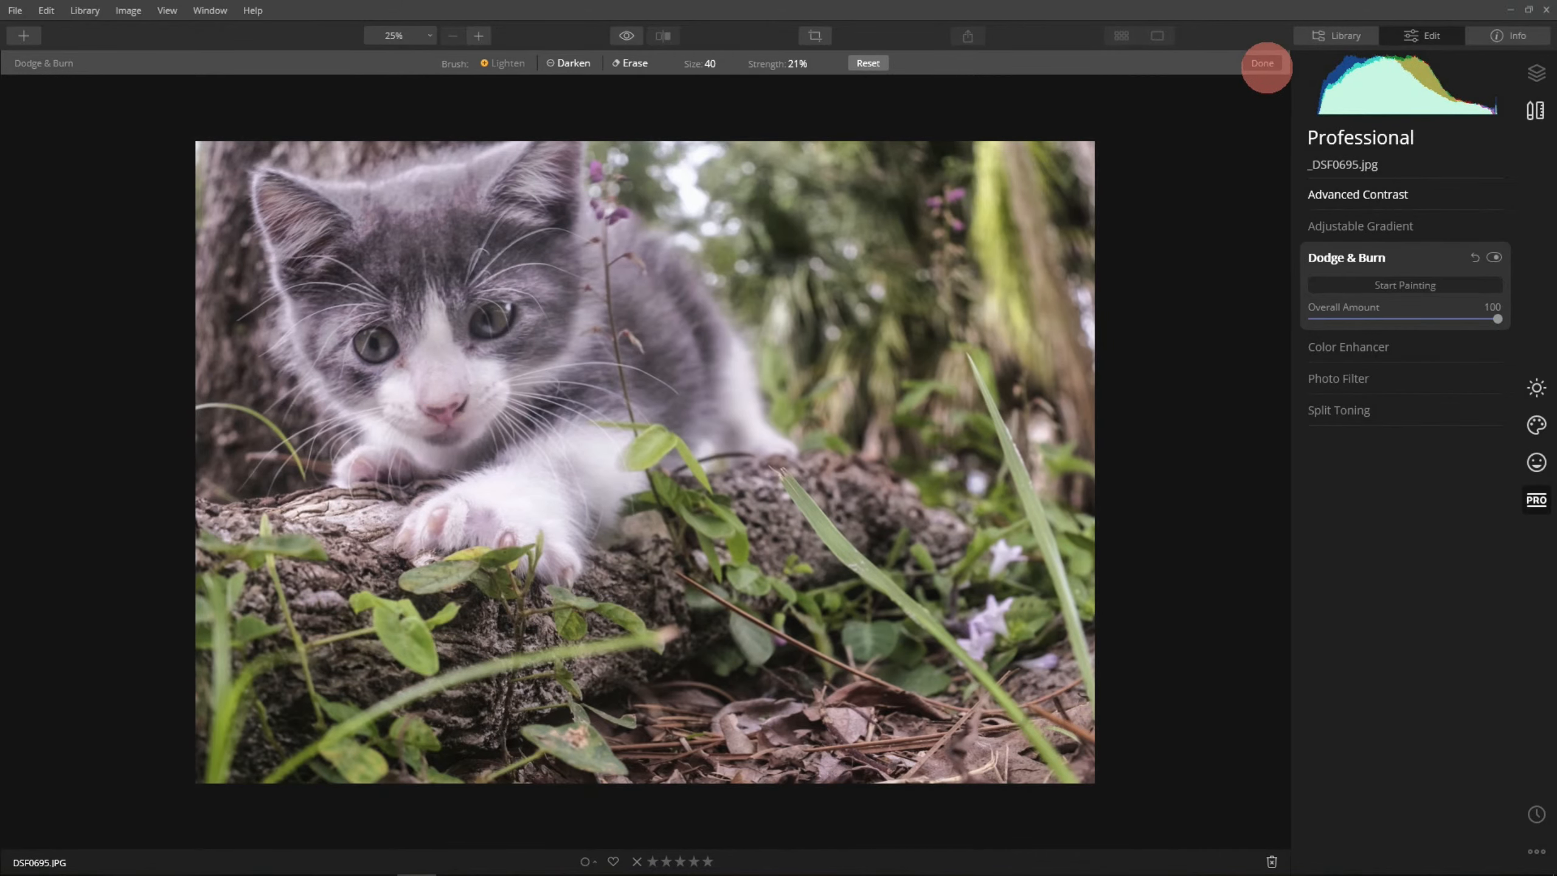
left_click(1262, 63)
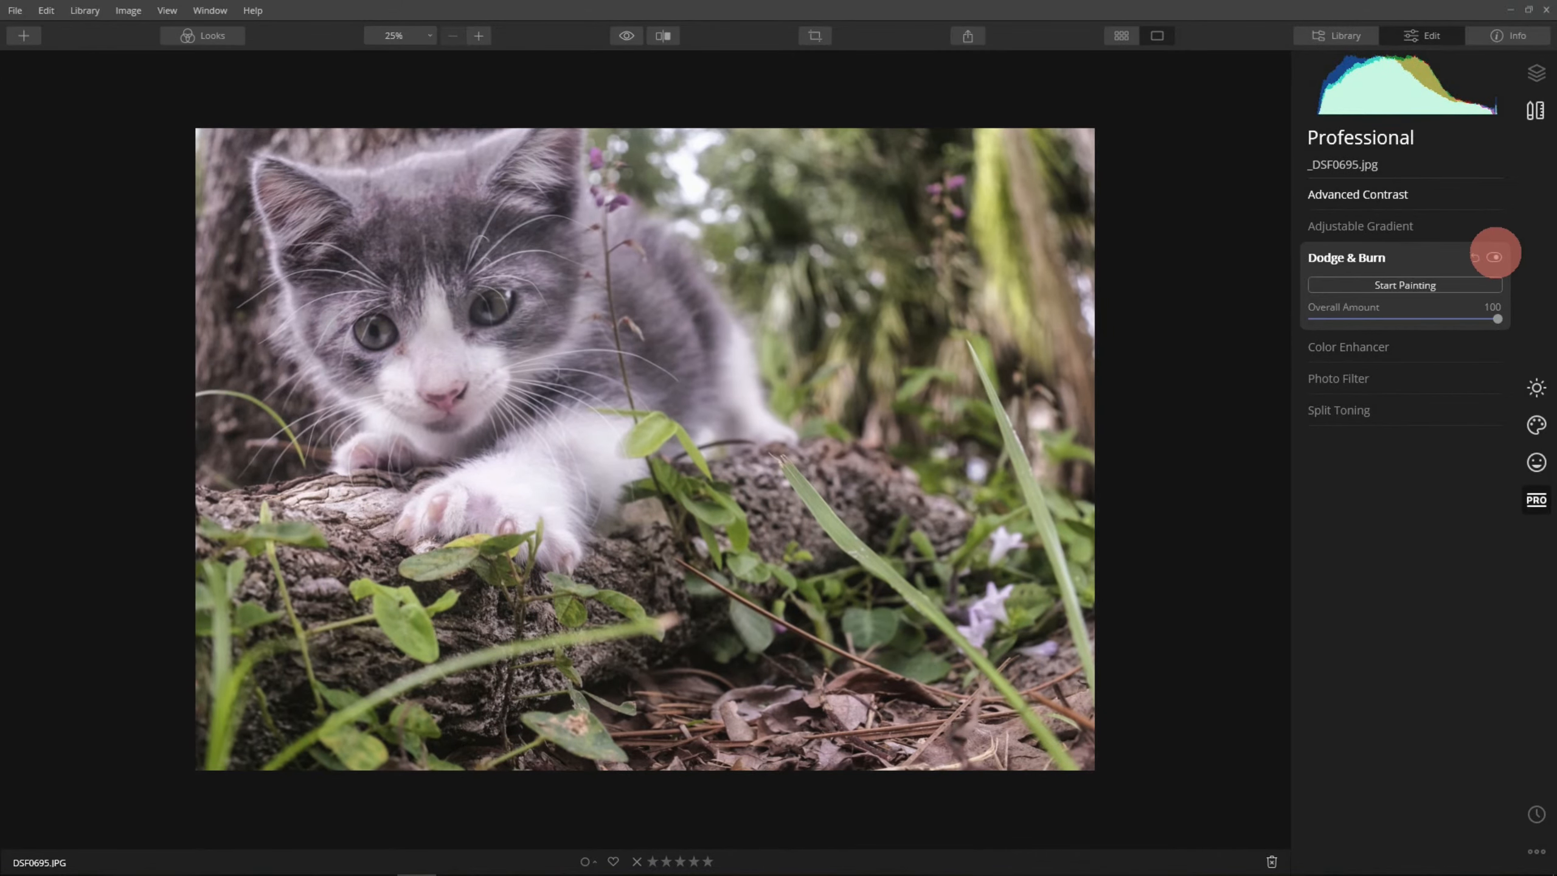
left_click(1493, 257)
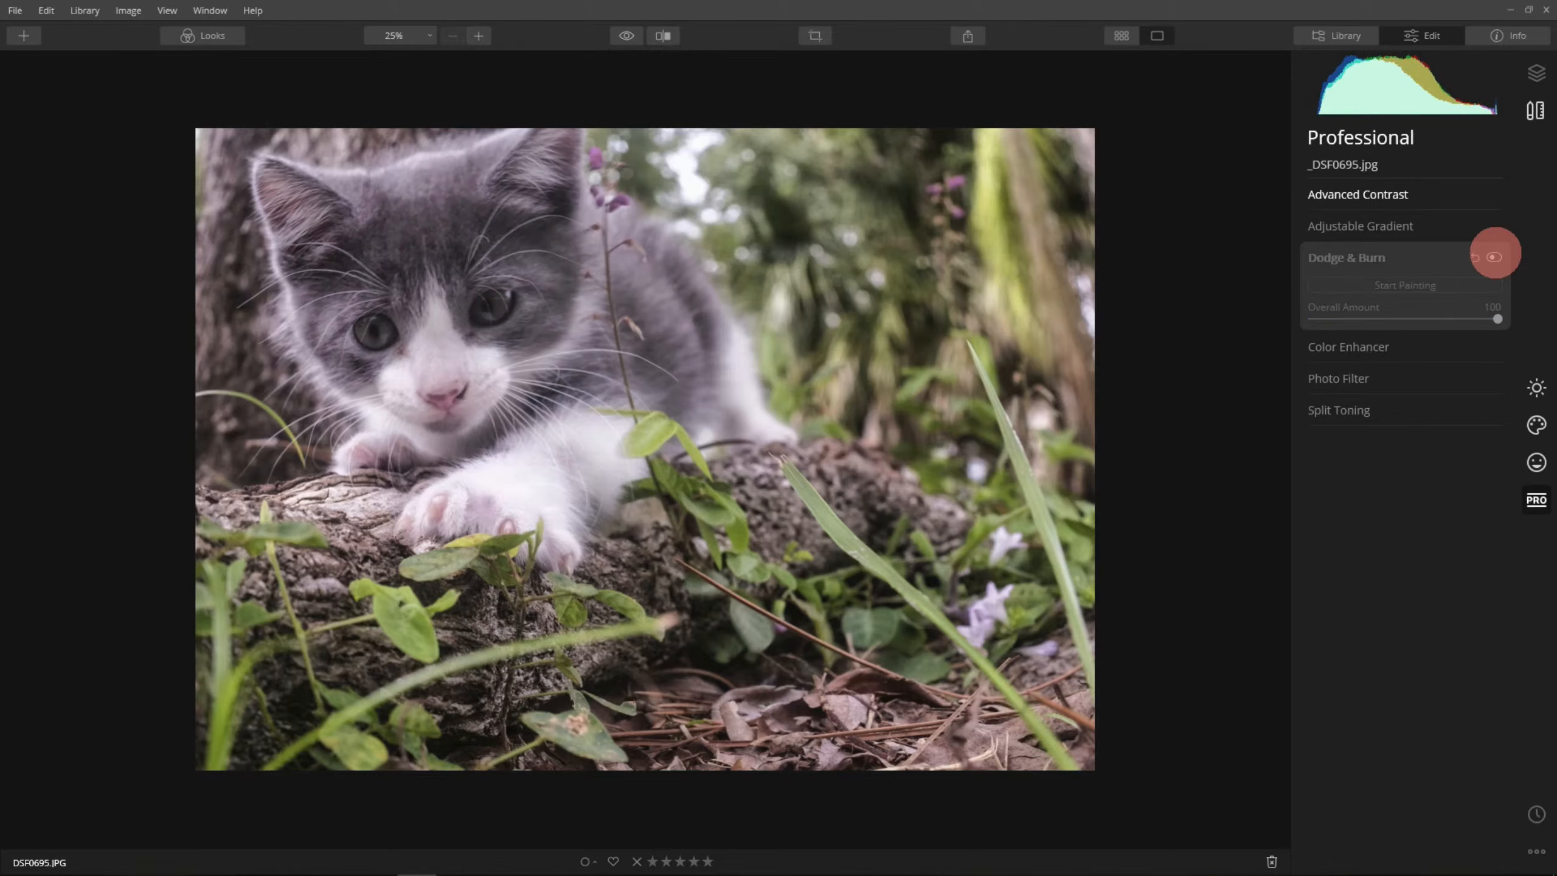
left_click(1493, 257)
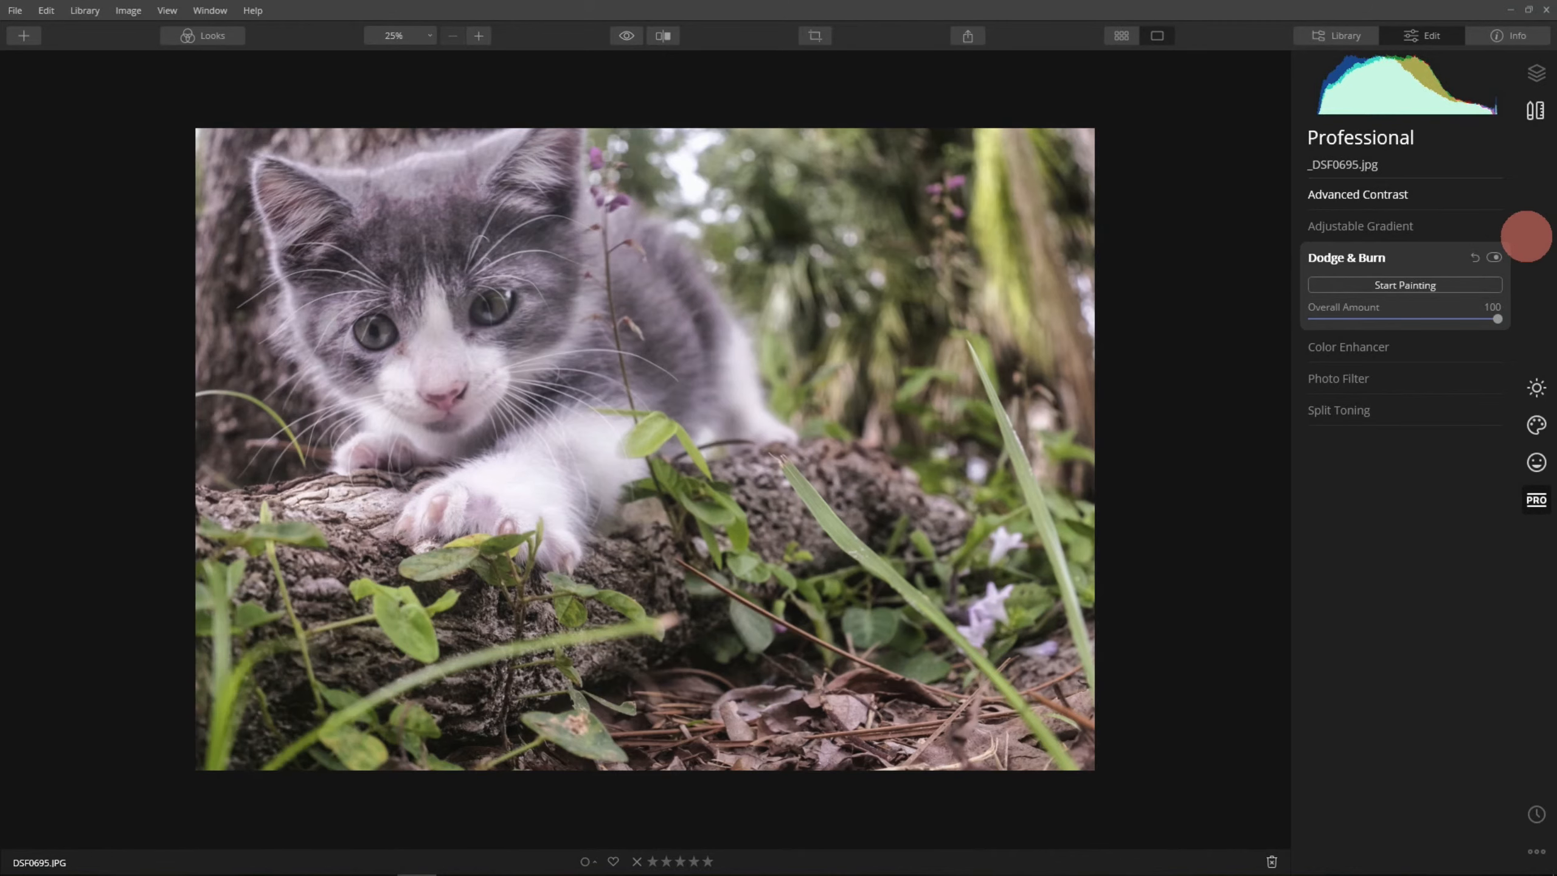
- In the Essentials Vignette tool, set Amount to -57, start choosing the subject, and set Size to 18
left_click(1536, 387)
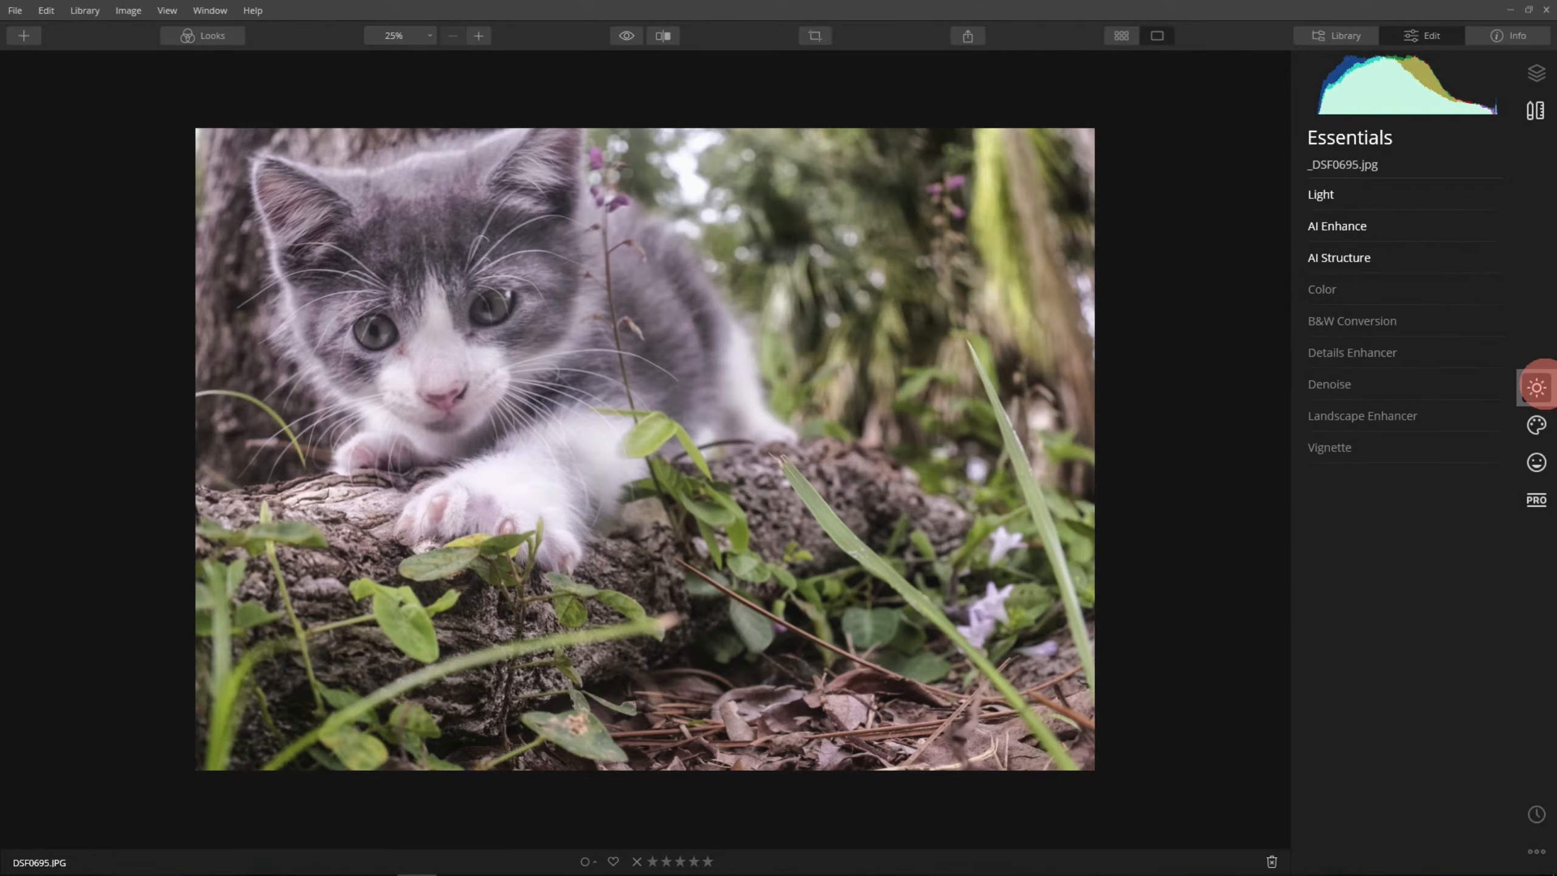
left_click(1355, 446)
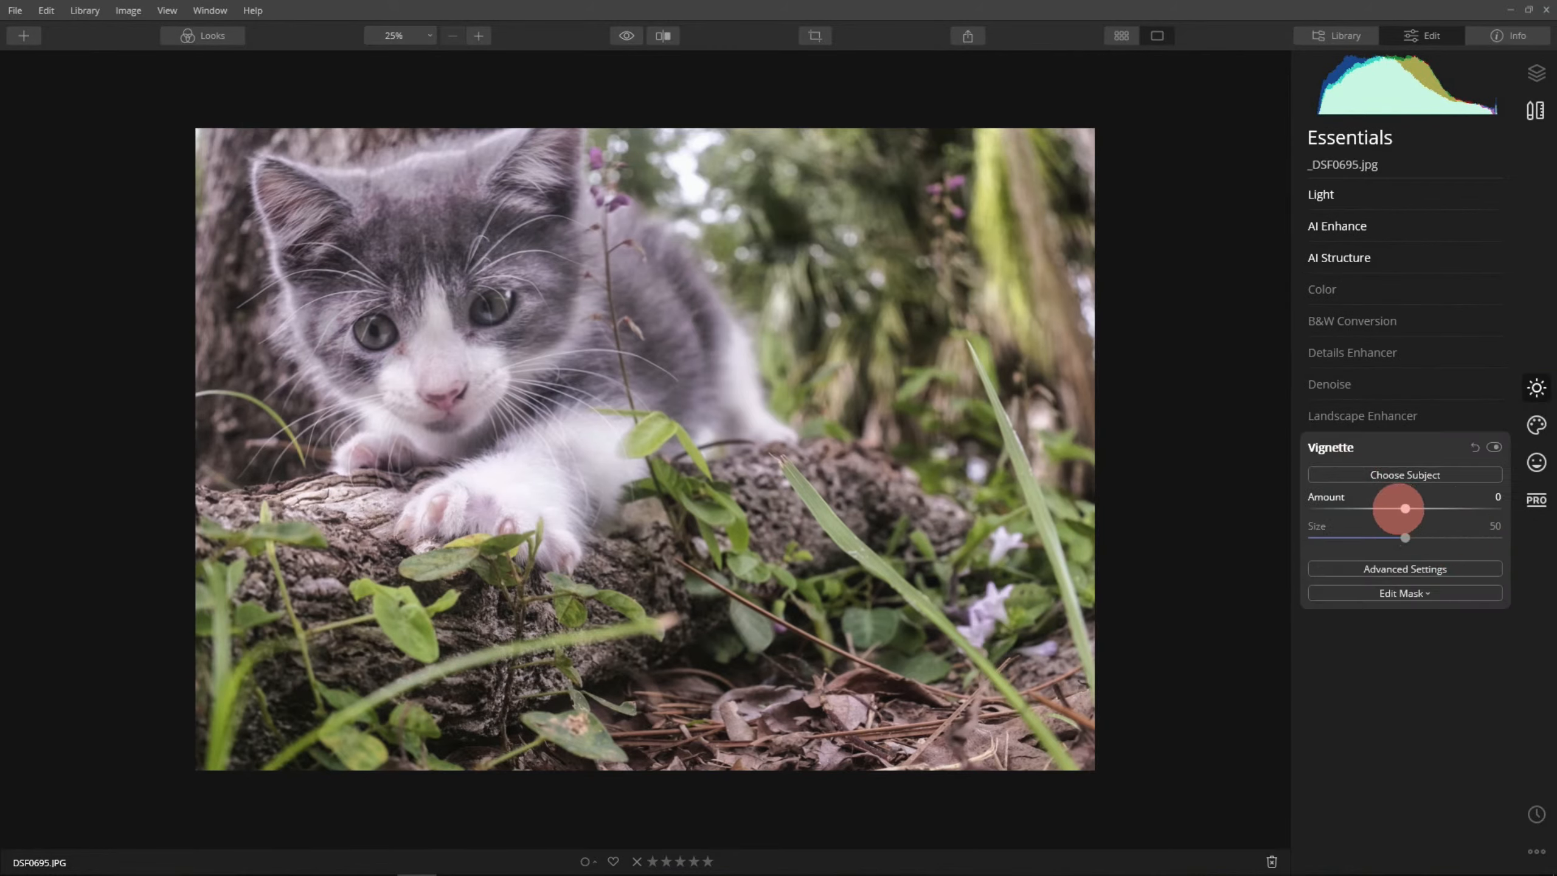
left_click_drag(1405, 508, 1352, 507)
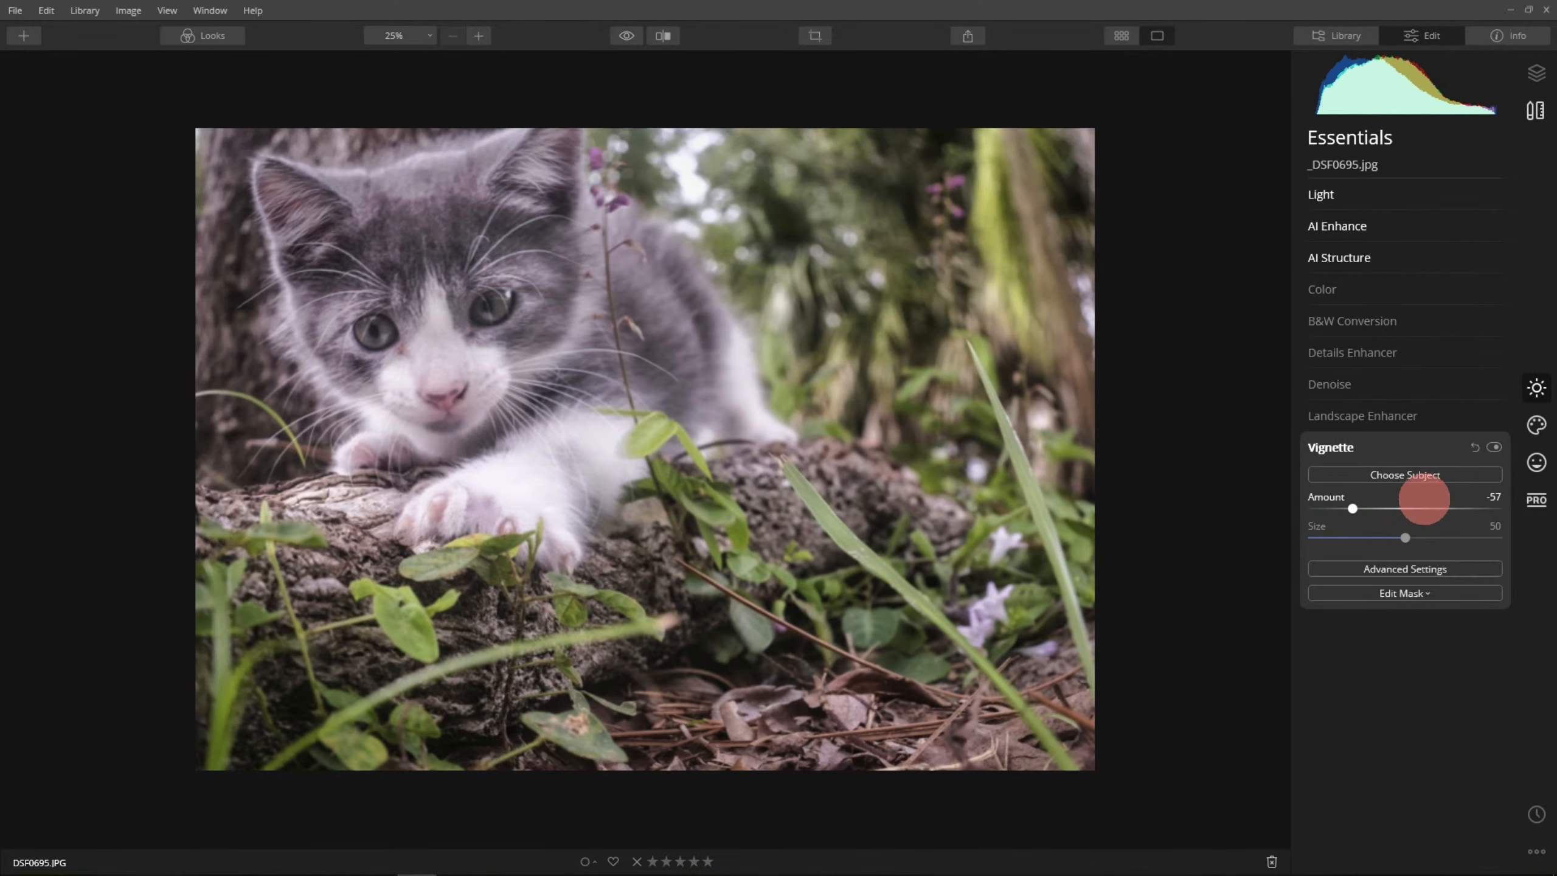
left_click(1400, 476)
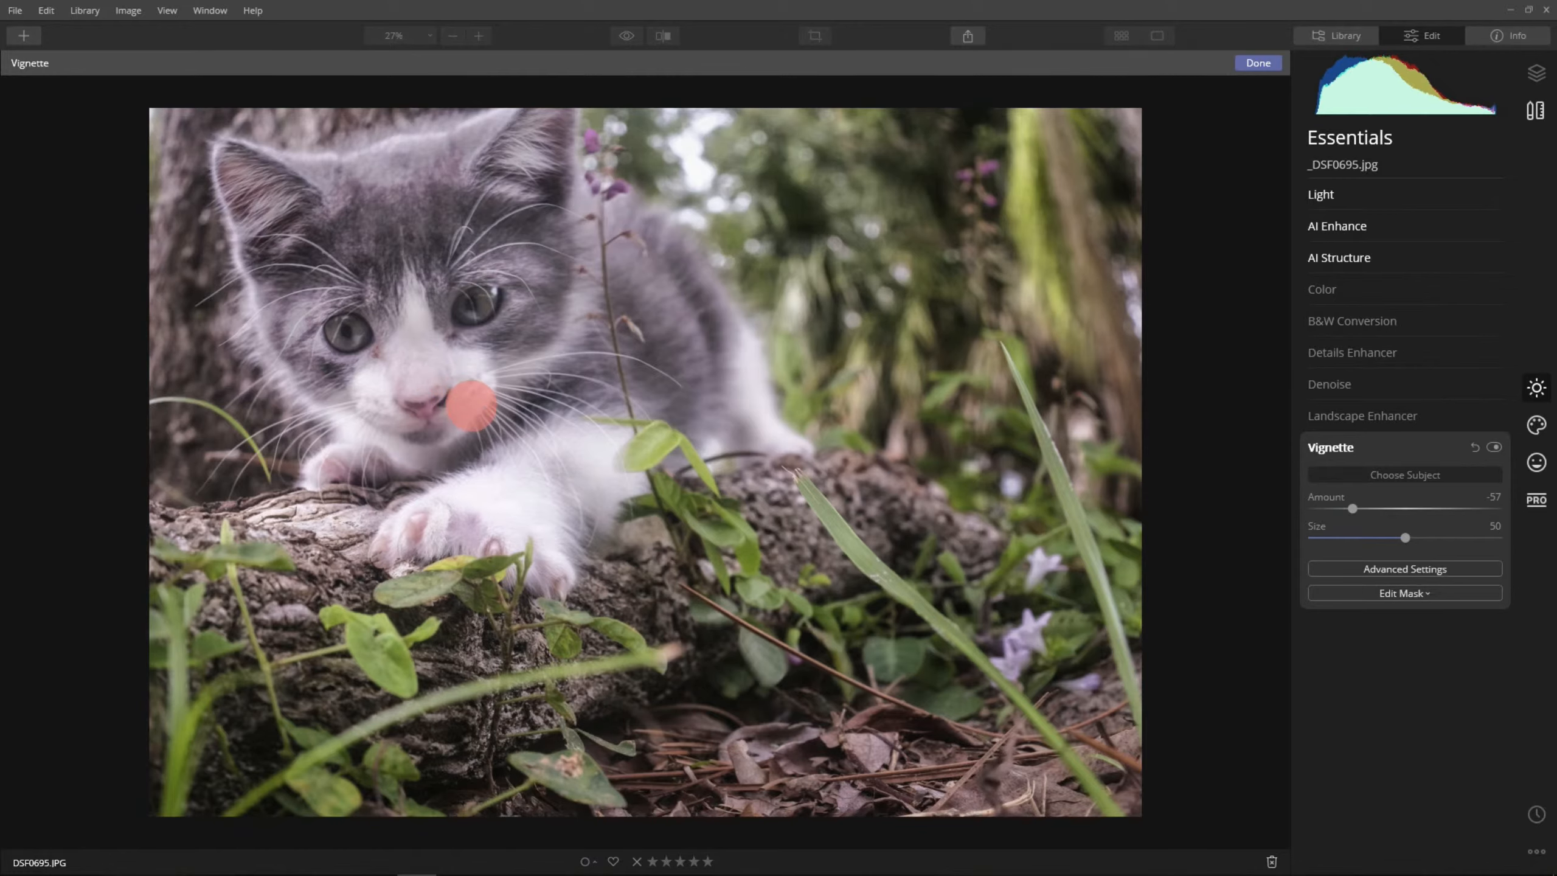
left_click_drag(1406, 538, 1346, 537)
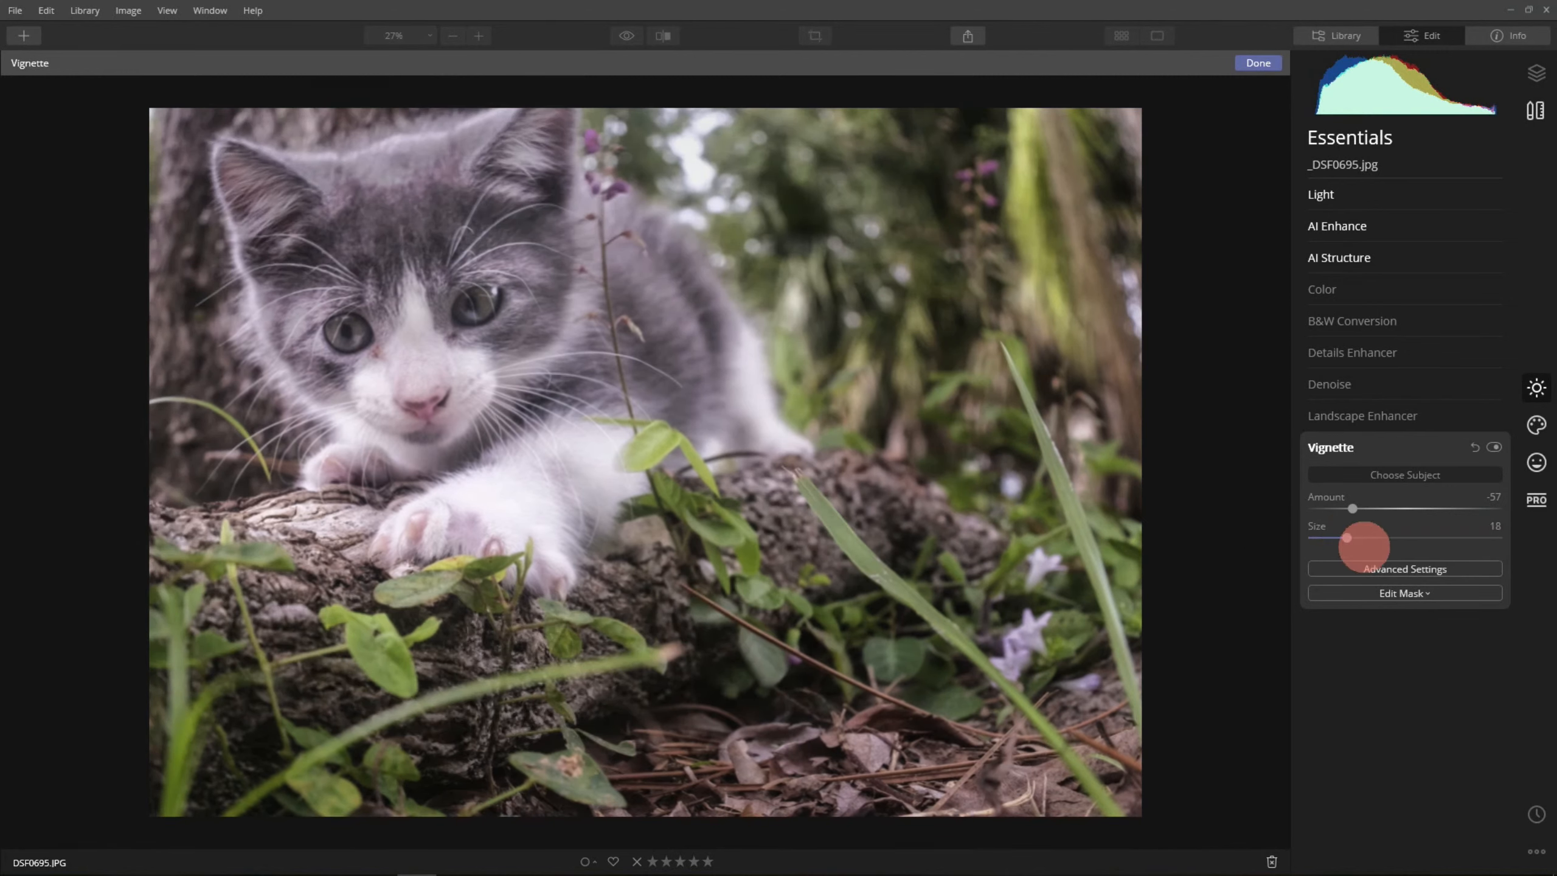
- Set the vignette's Inner Light to 21, compare the photo with the vignette off and on, and finish choosing the subject
left_click(1384, 568)
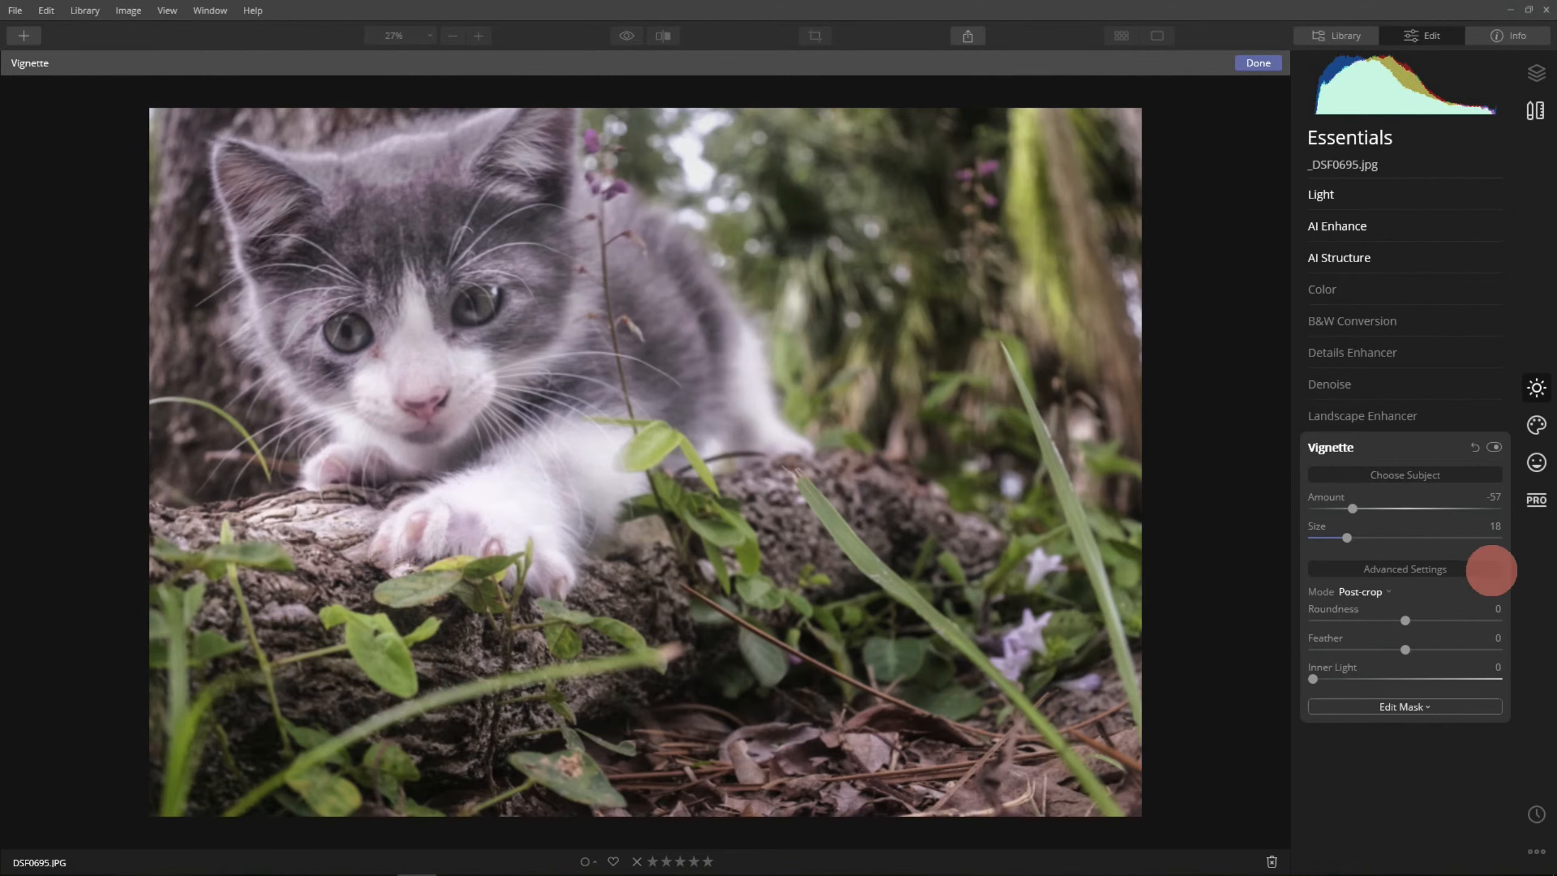
left_click_drag(1314, 678, 1352, 705)
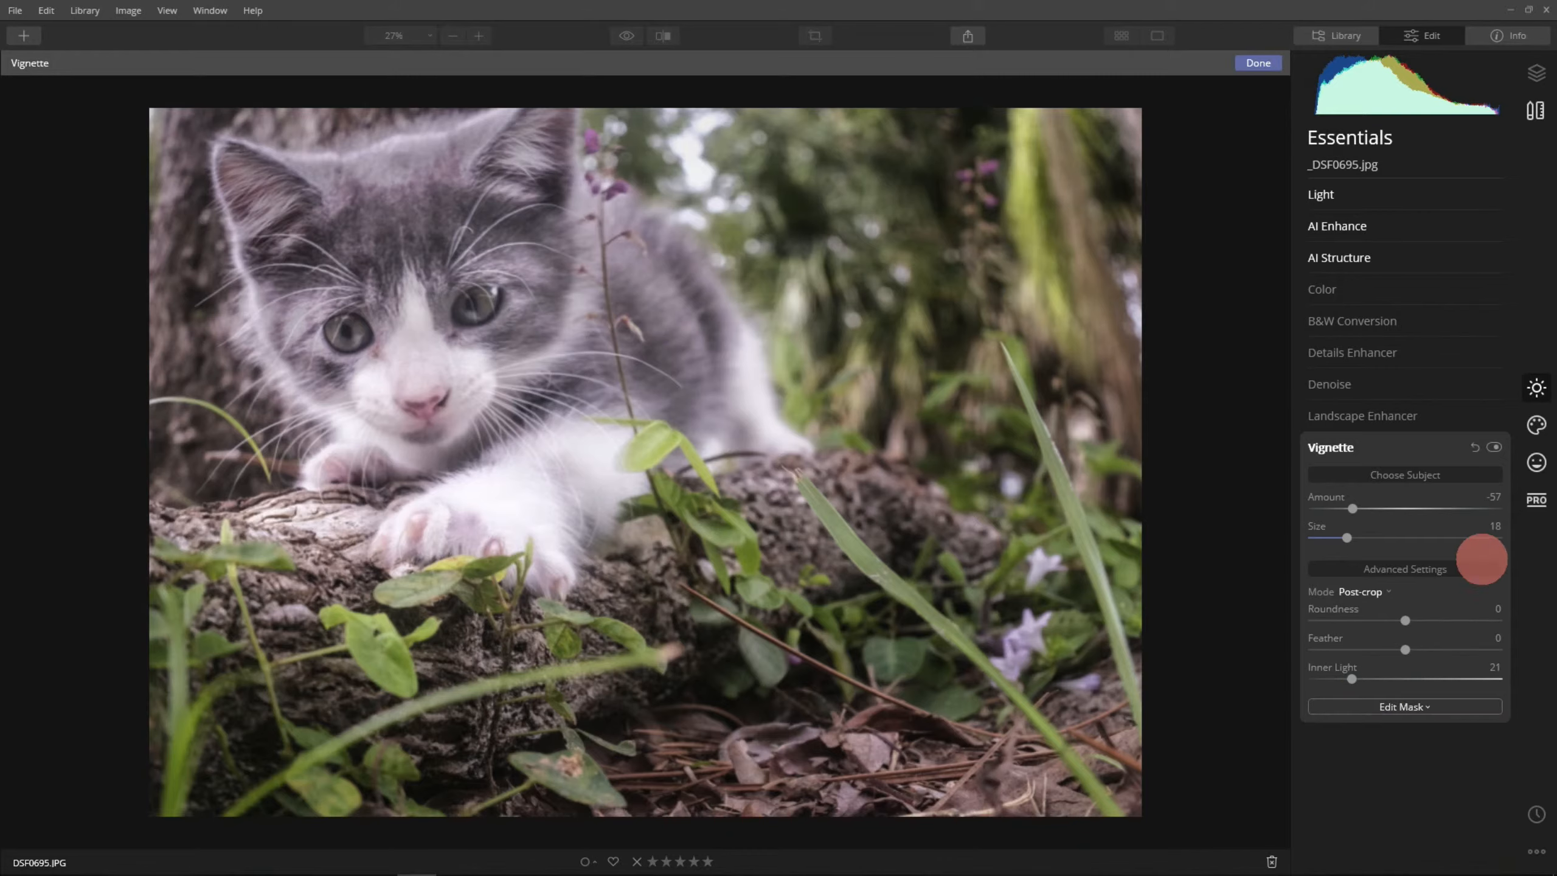
left_click(1494, 447)
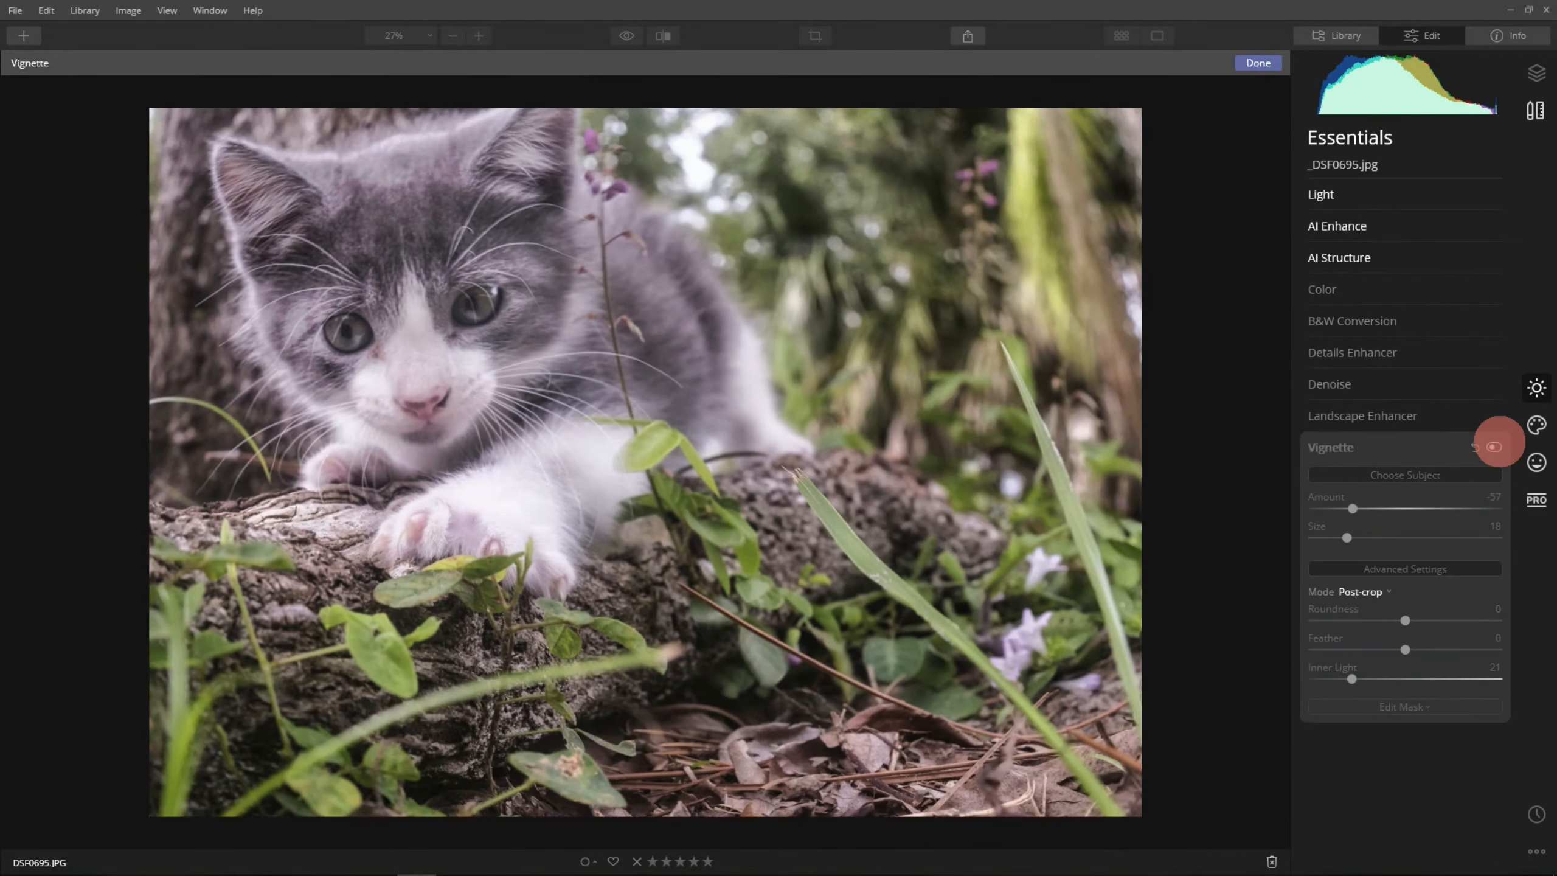
left_click(1494, 447)
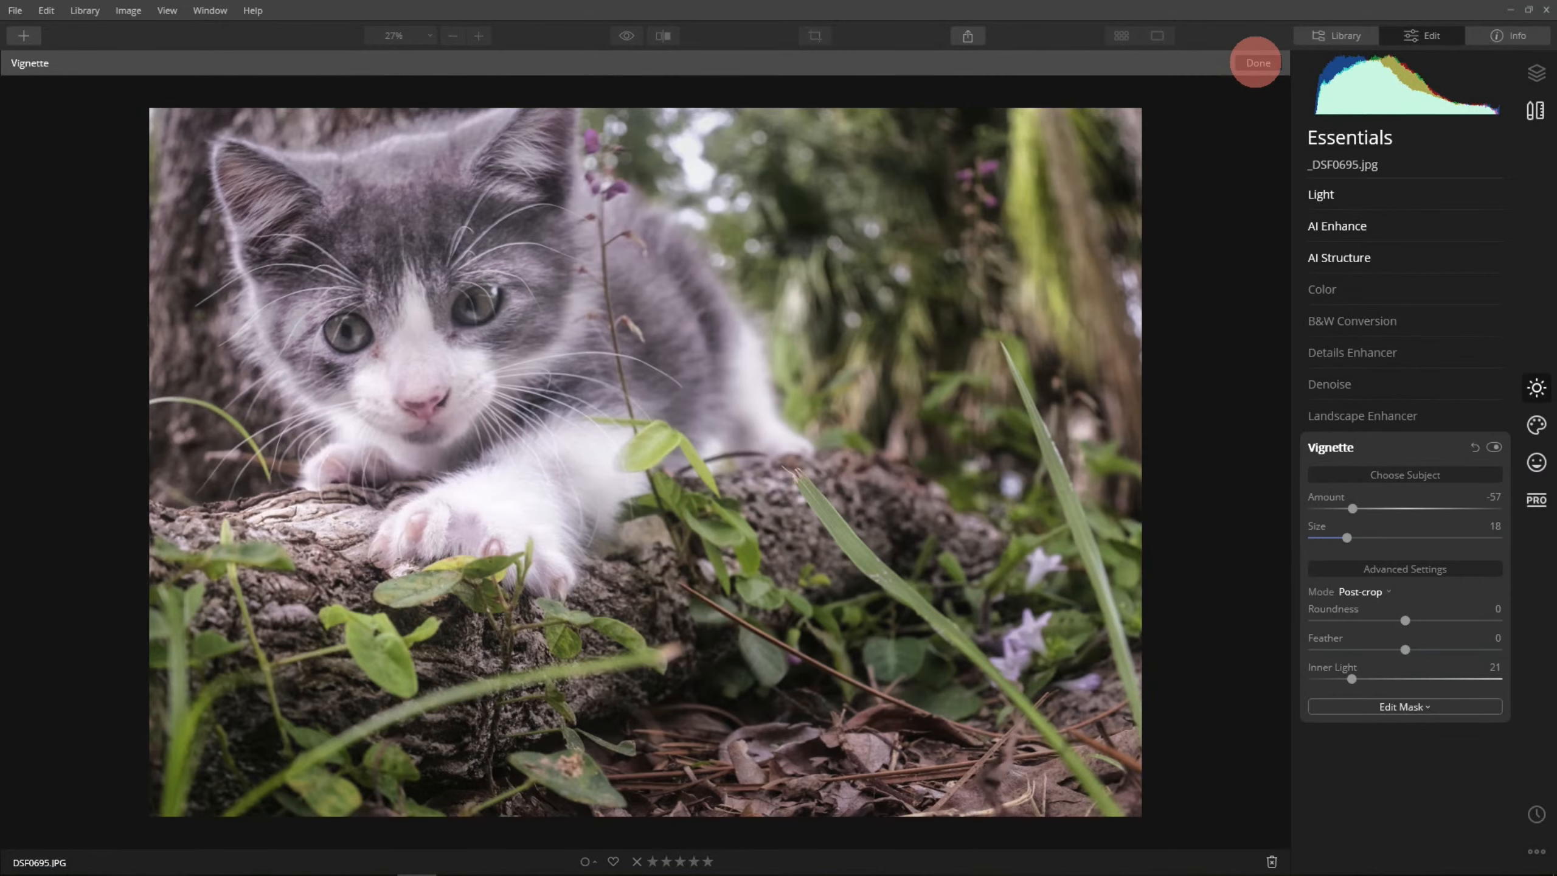
left_click(1257, 63)
- Compare the original and edited photo with the editing tools hidden, then bring the tools back and collapse Vignette
left_click(1430, 37)
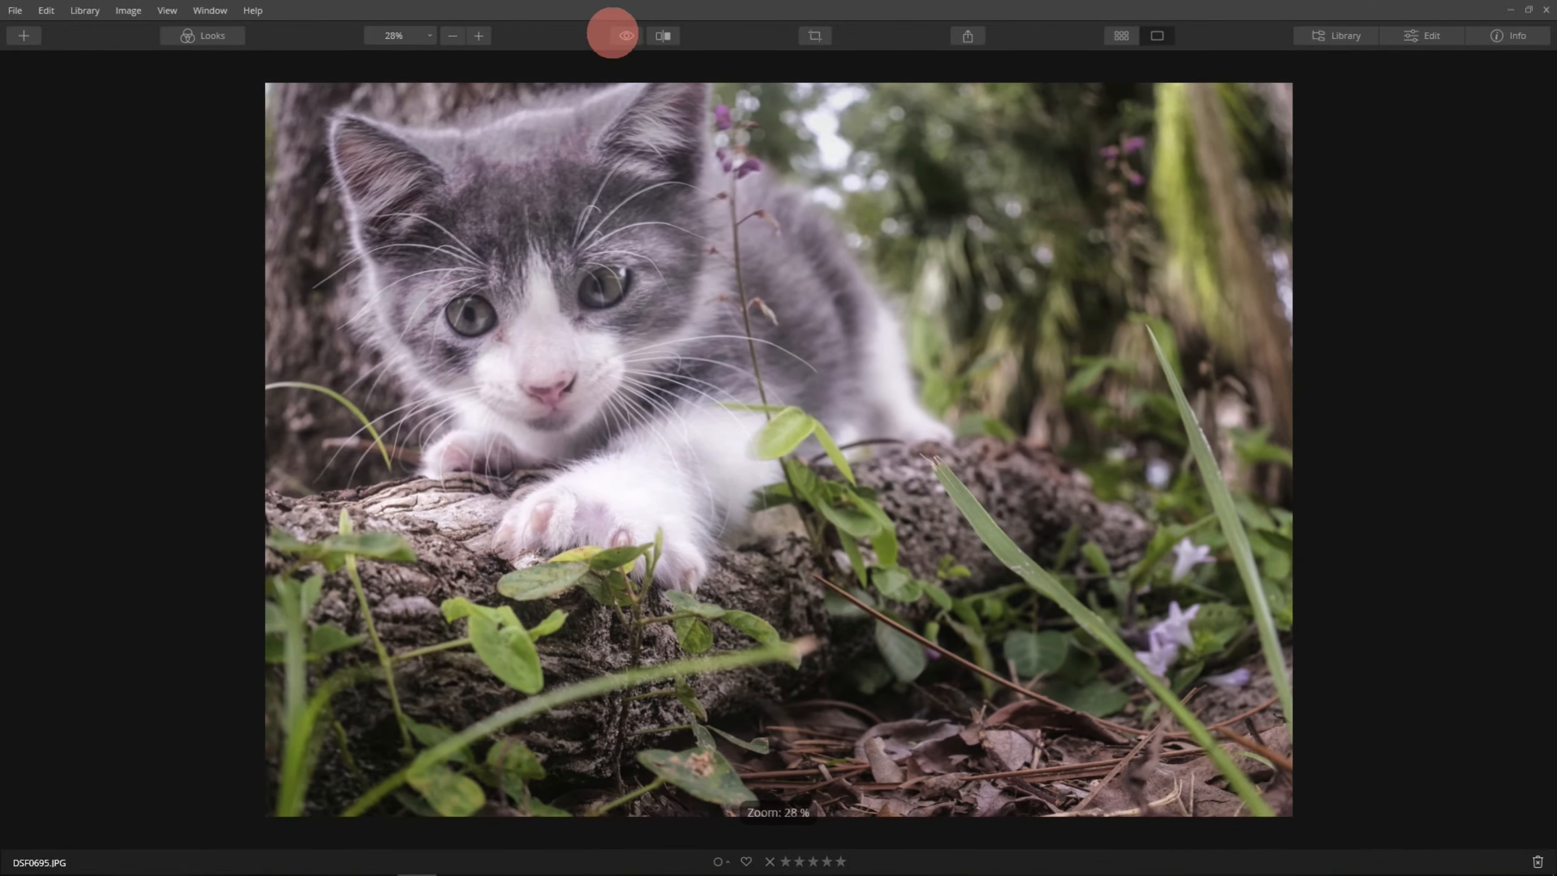
left_click(620, 34)
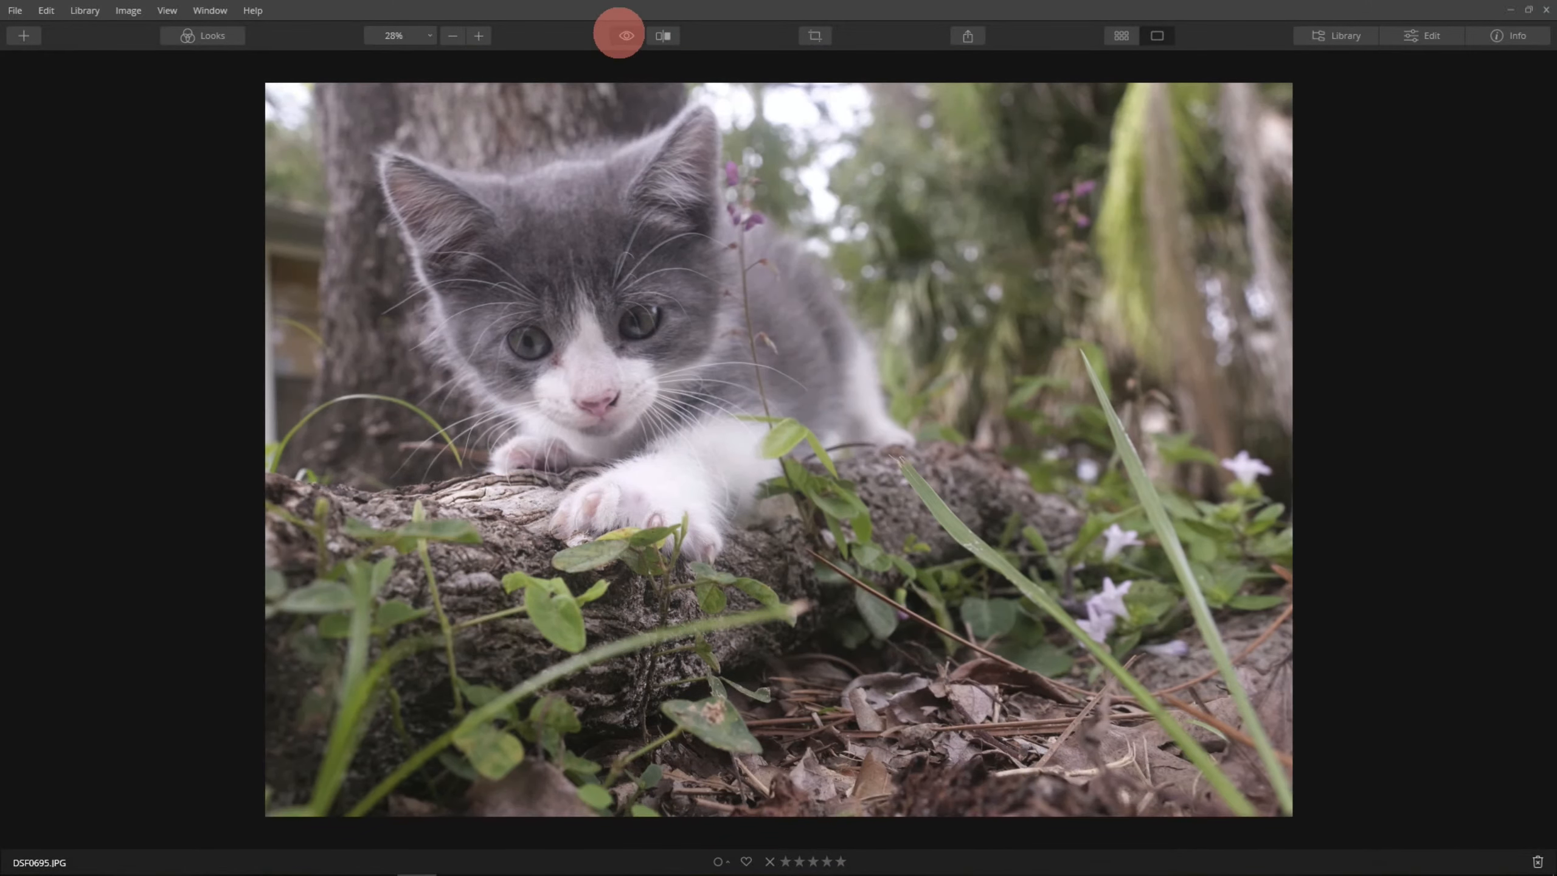
left_click(619, 34)
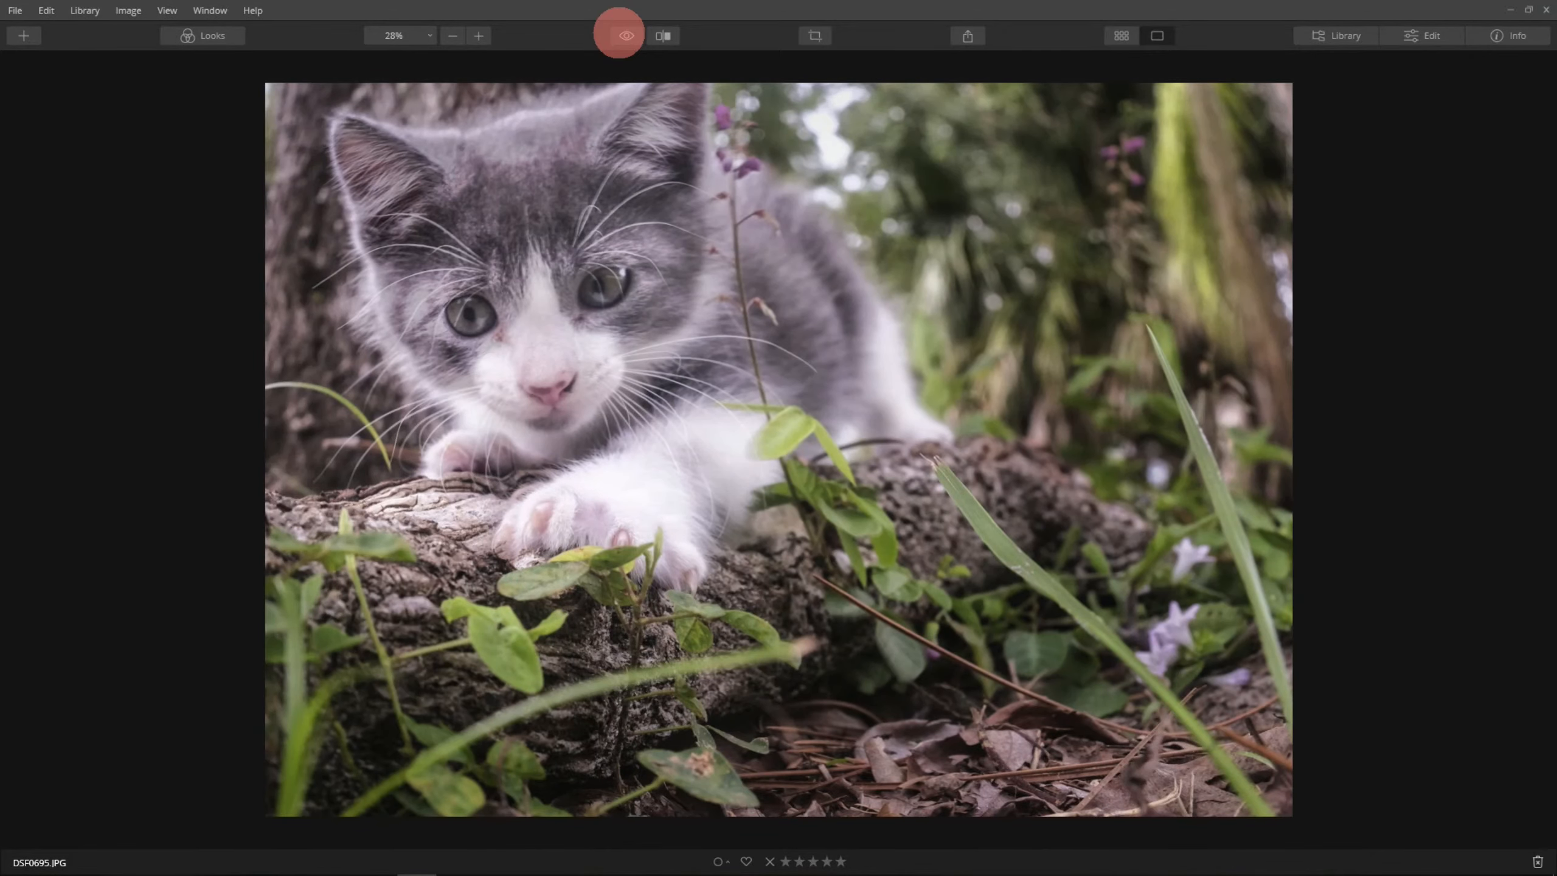
left_click(619, 34)
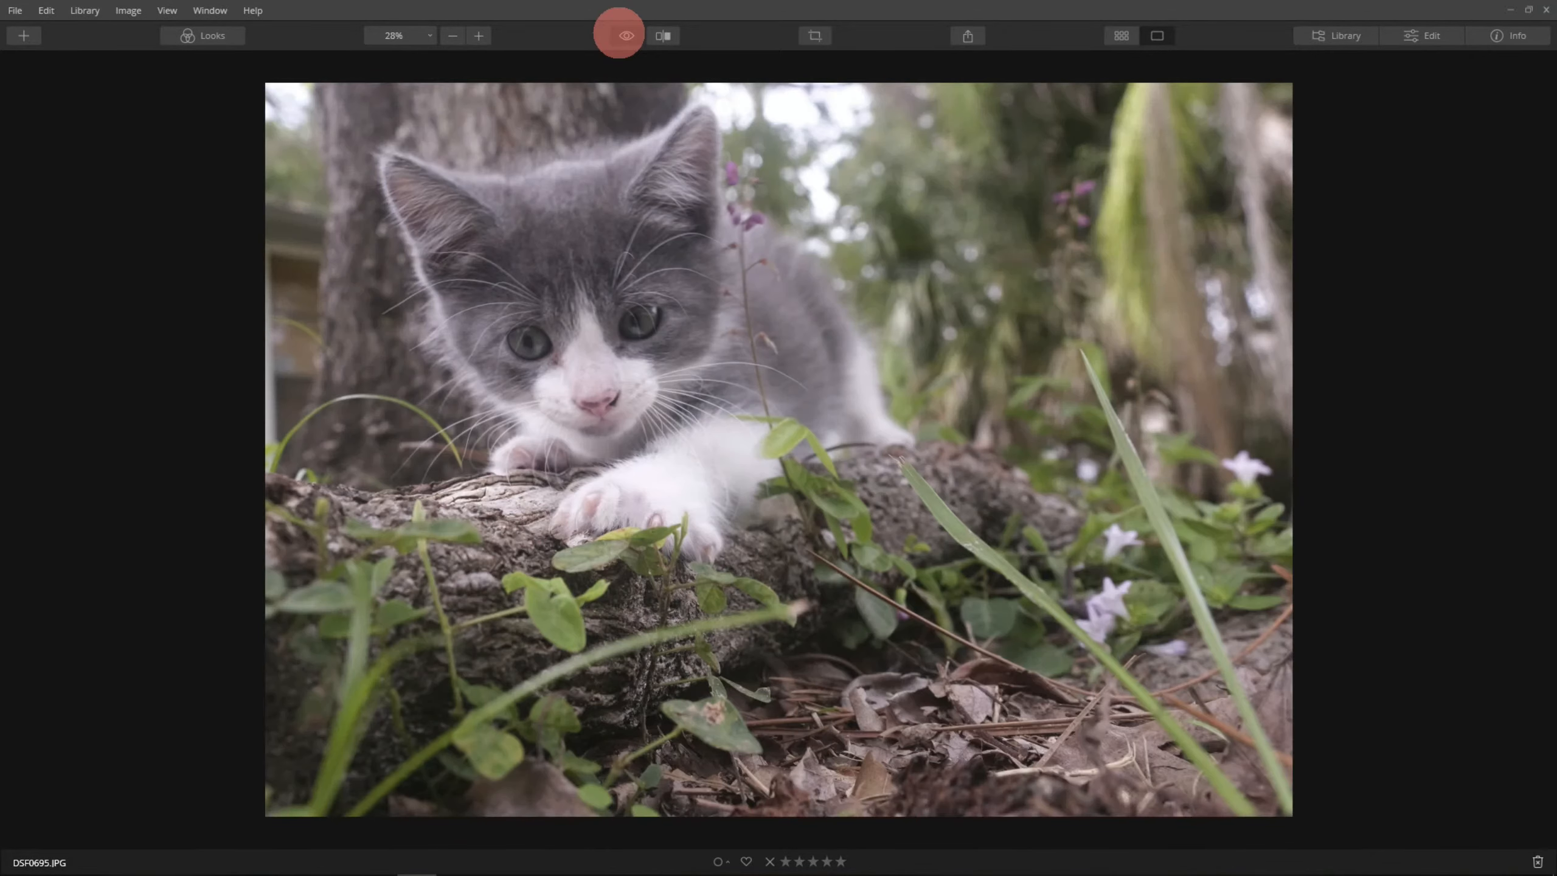
left_click(619, 34)
left_click(1423, 34)
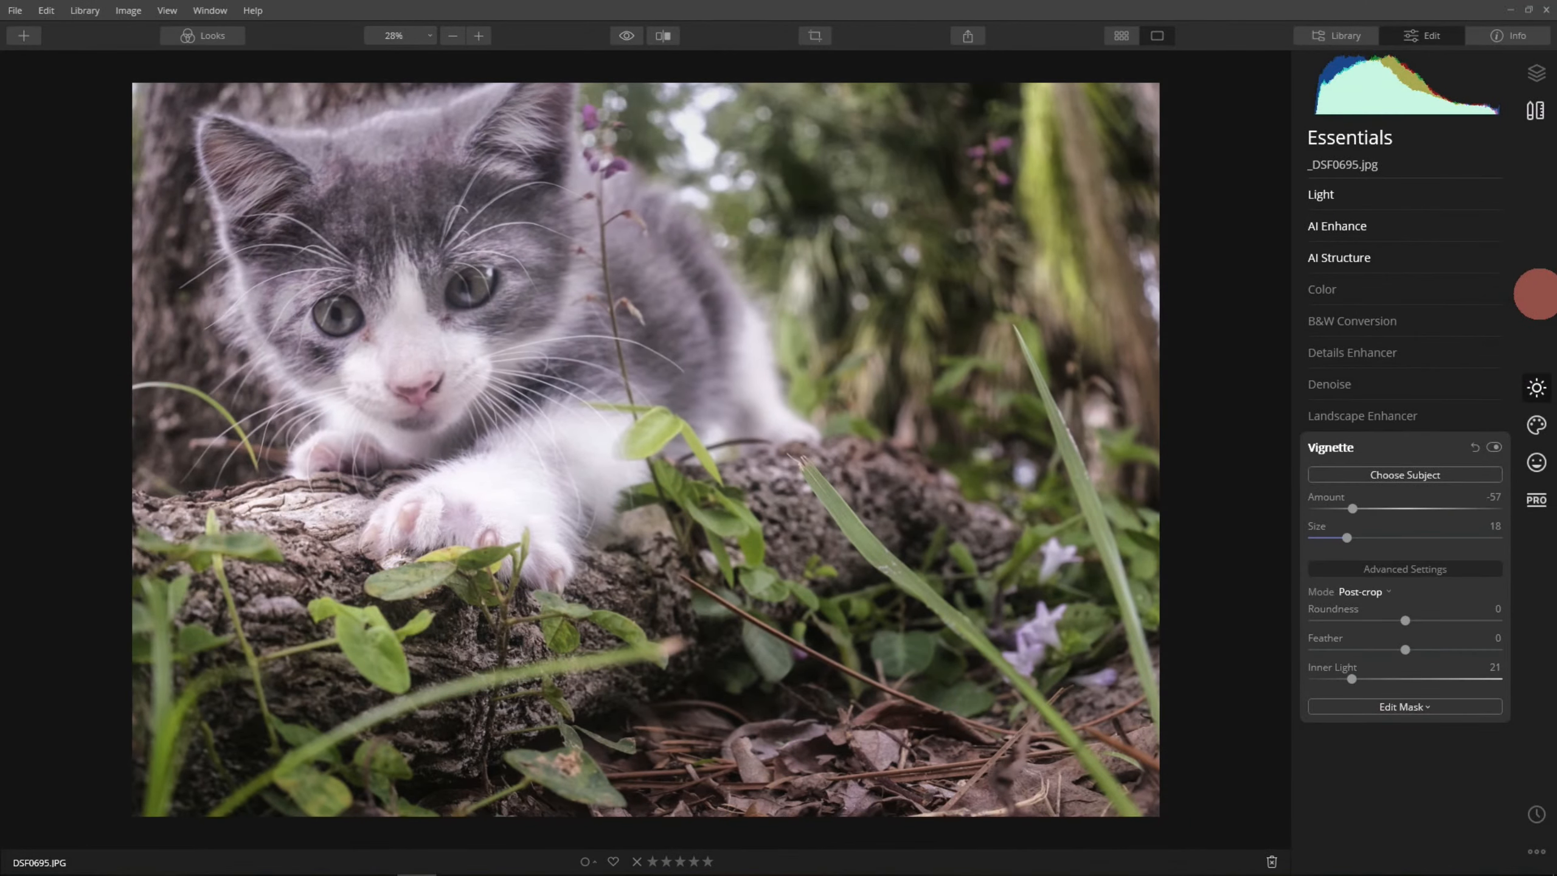
left_click(1338, 447)
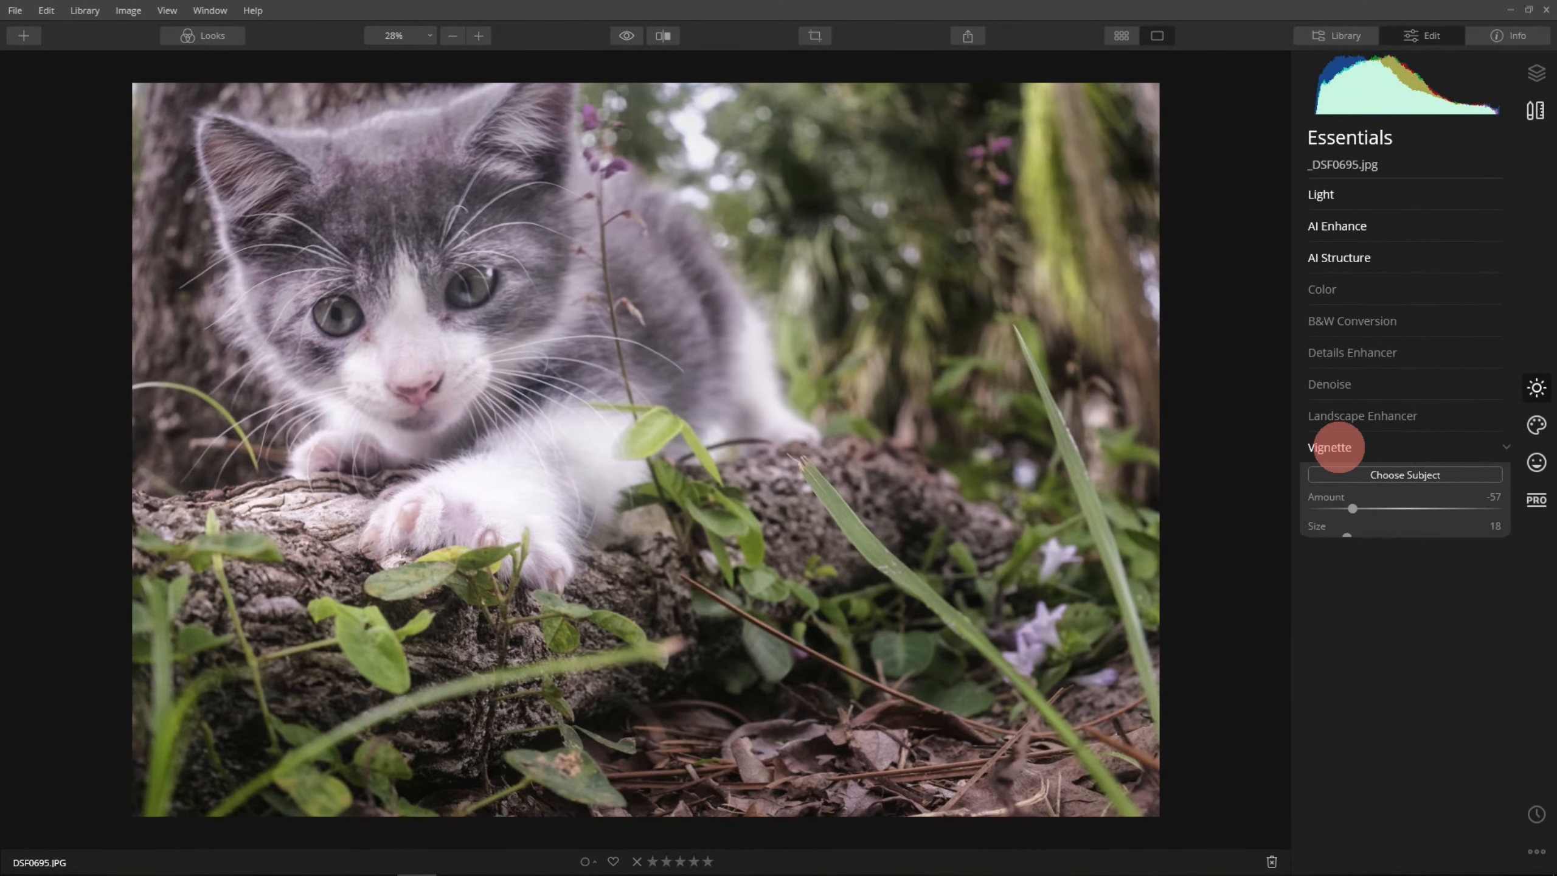